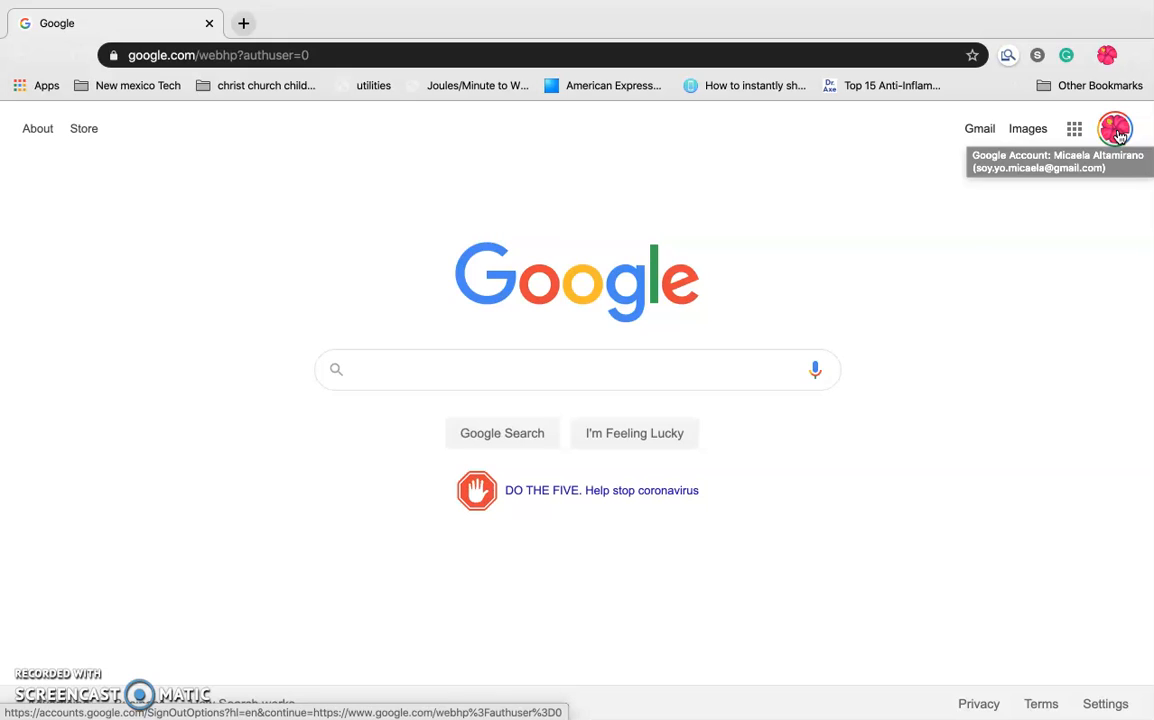
Step: Switch to the school Google account and open Google Classroom from the Google apps list
left_click(1116, 130)
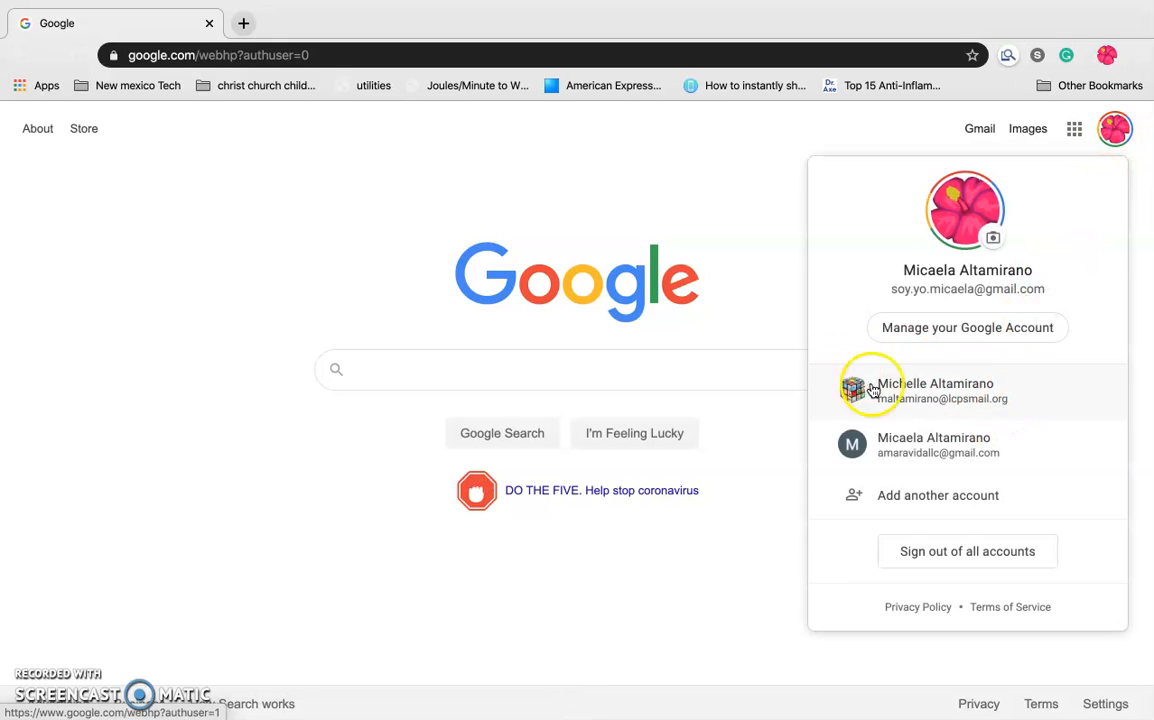
left_click(980, 397)
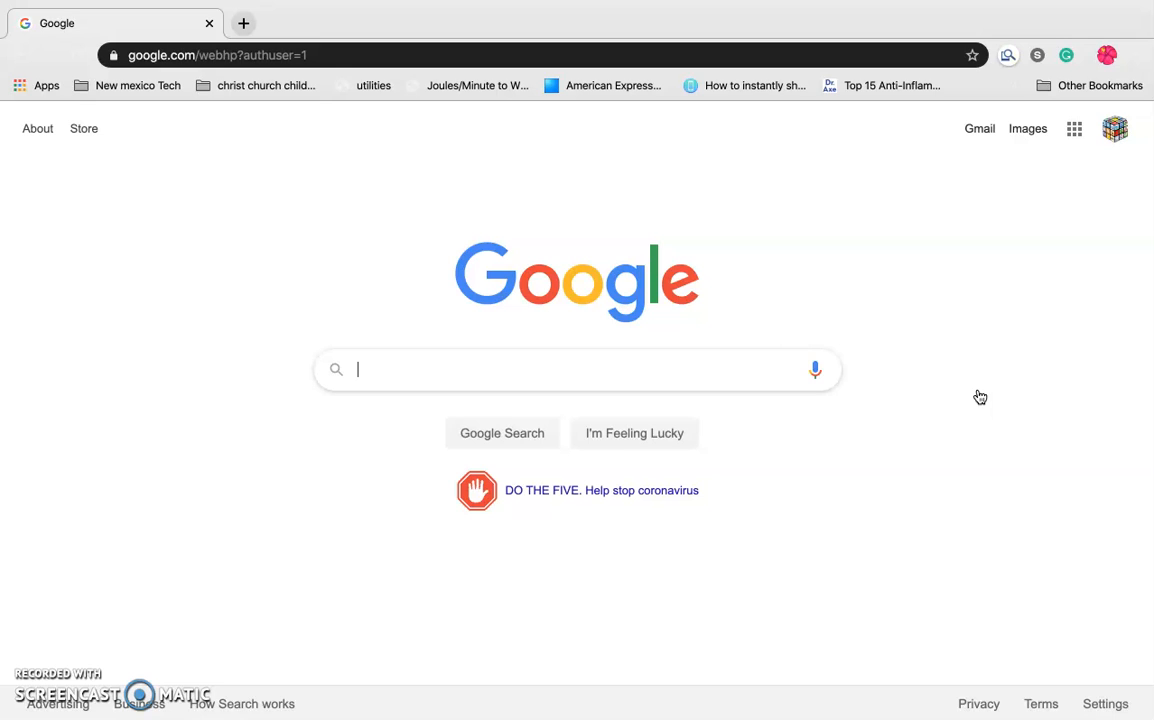
left_click(1075, 131)
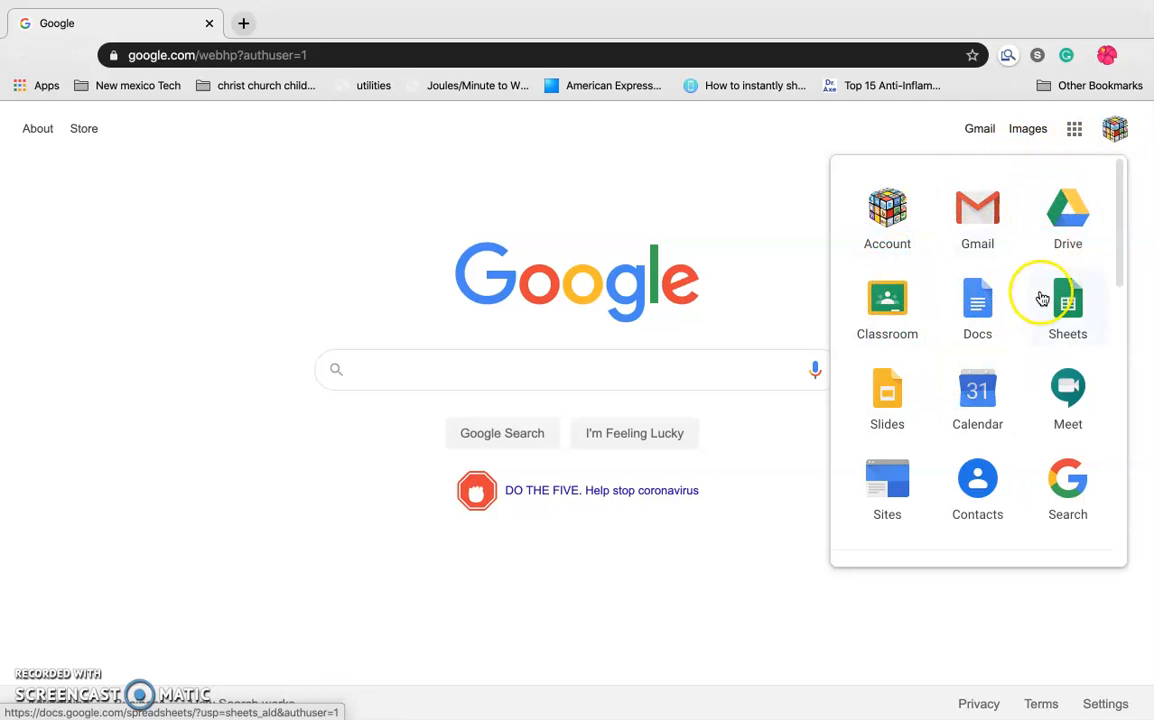
scroll(1036, 373, "down", 6)
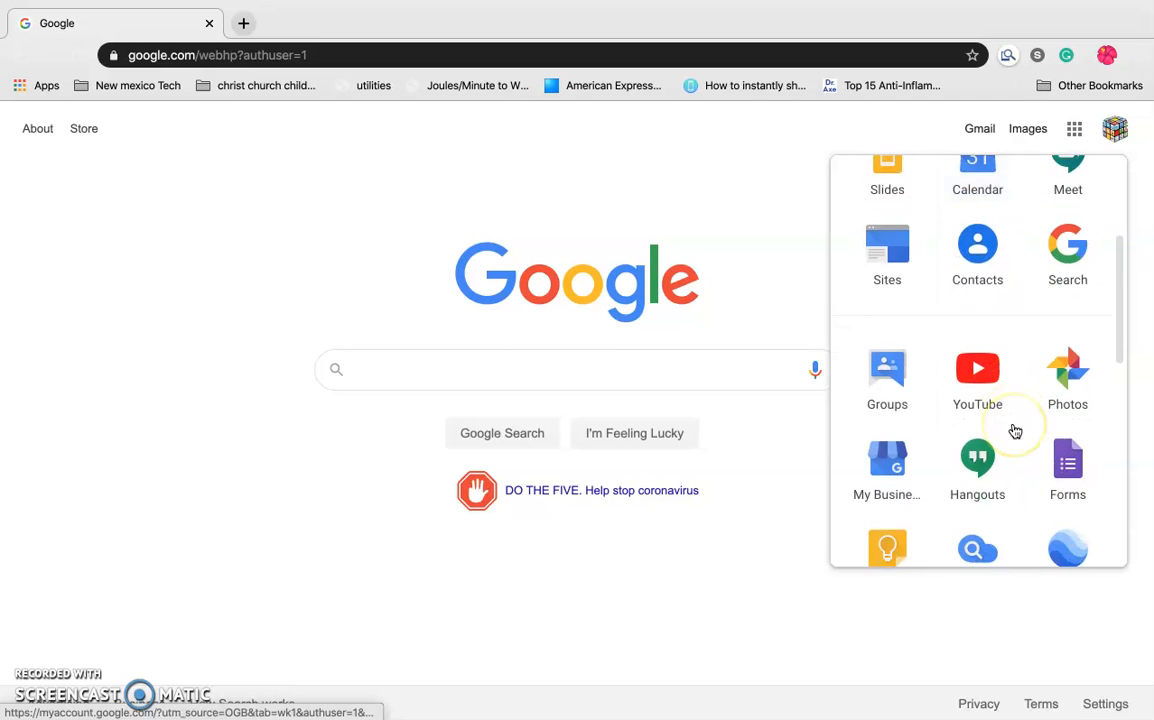
scroll(1015, 431, "down", 5)
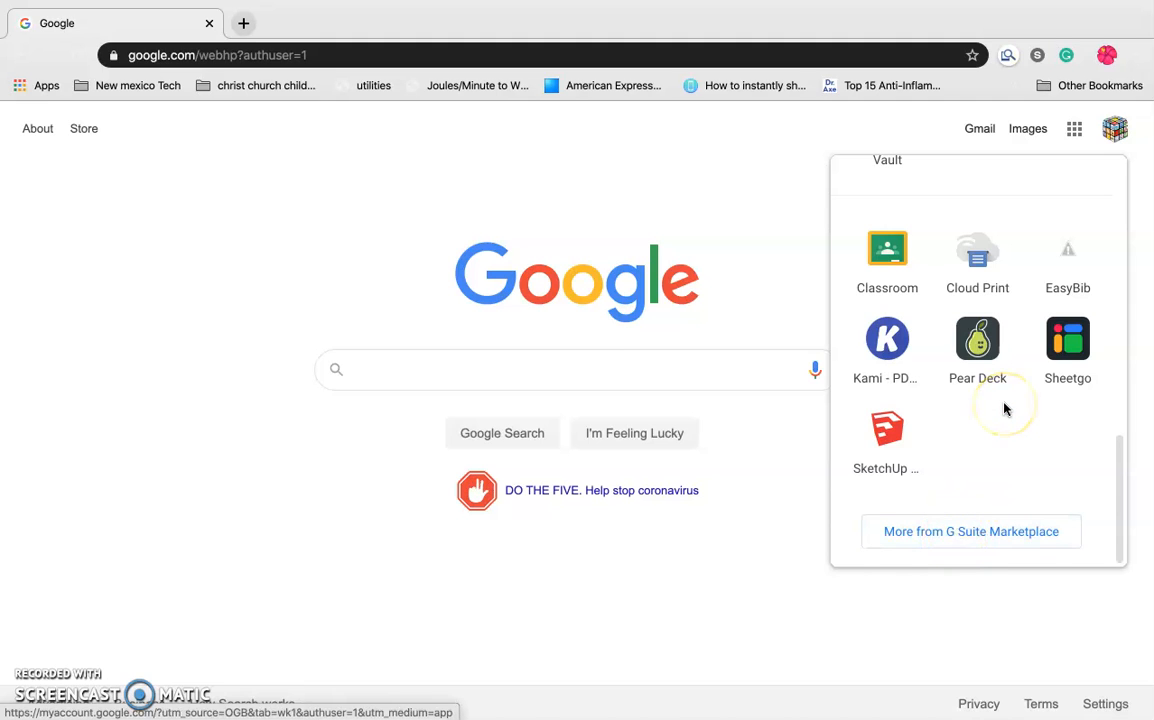
scroll(1005, 409, "up", 10)
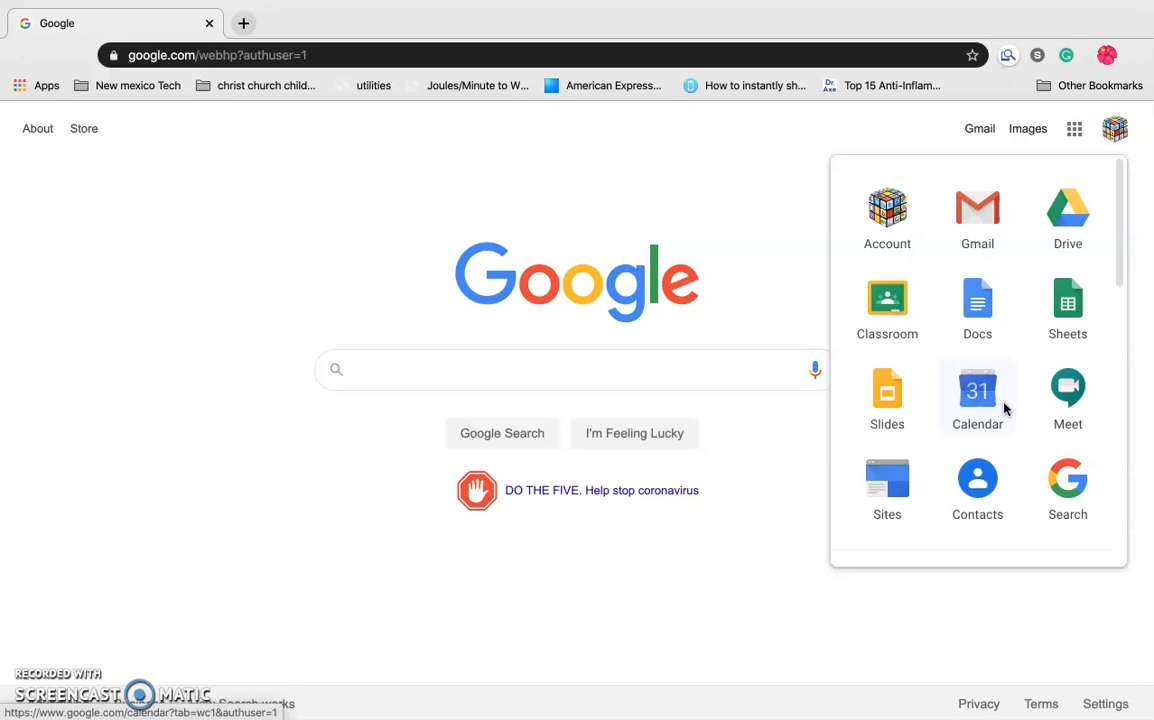
left_click(887, 305)
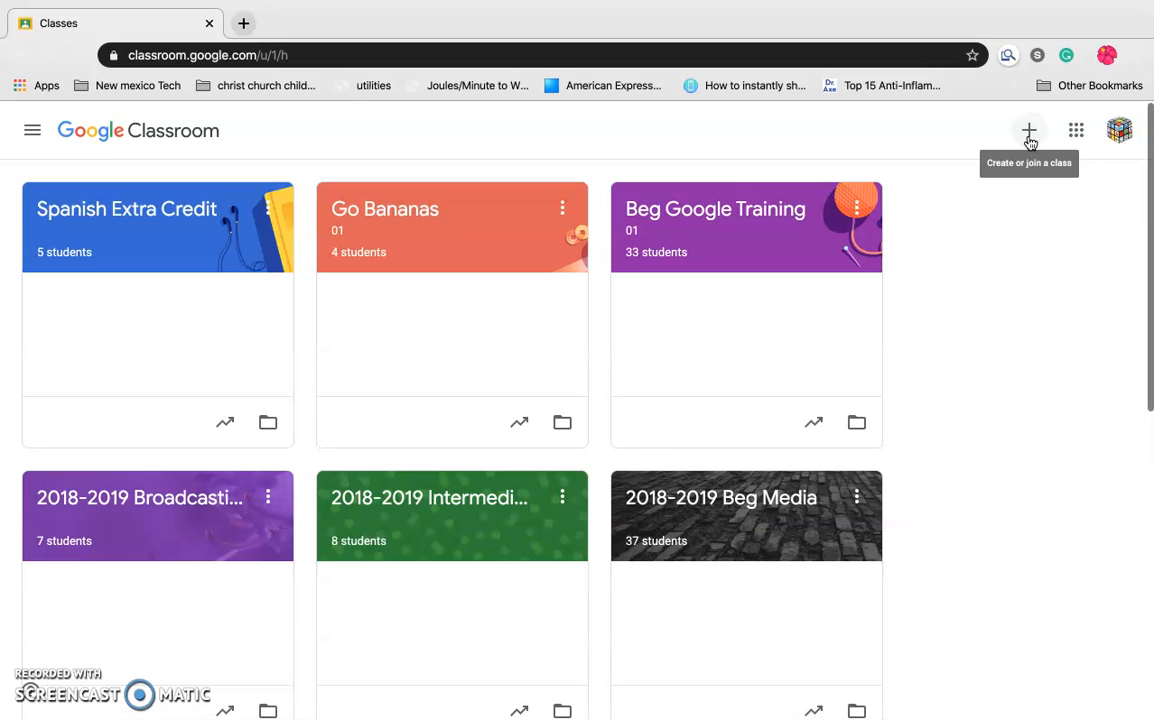
Step: Create a class named Google Class with section Remote Learning, subject For Teachers and room Online
left_click(1030, 141)
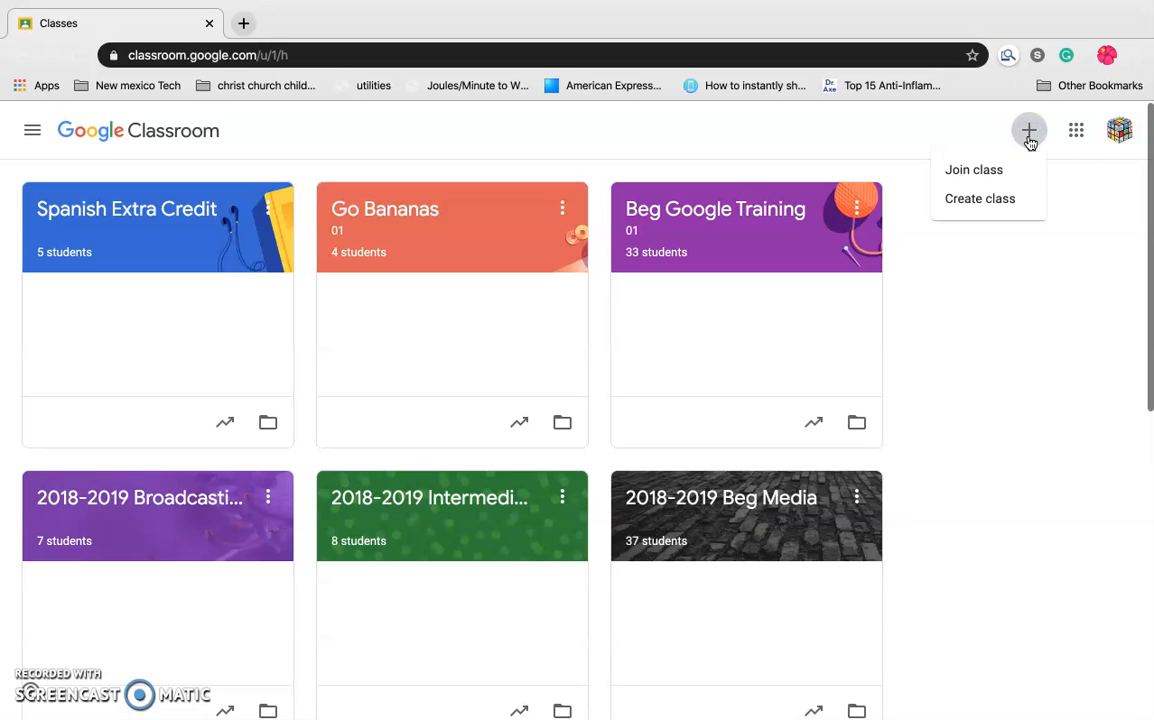
left_click(993, 199)
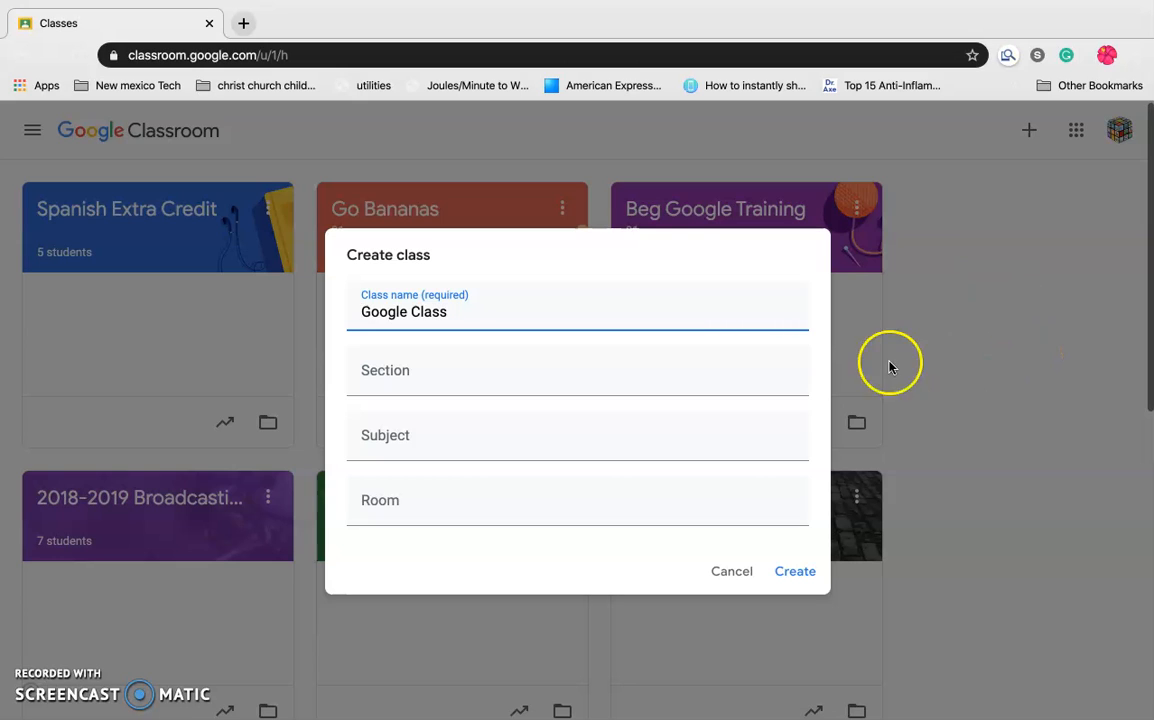
left_click(424, 385)
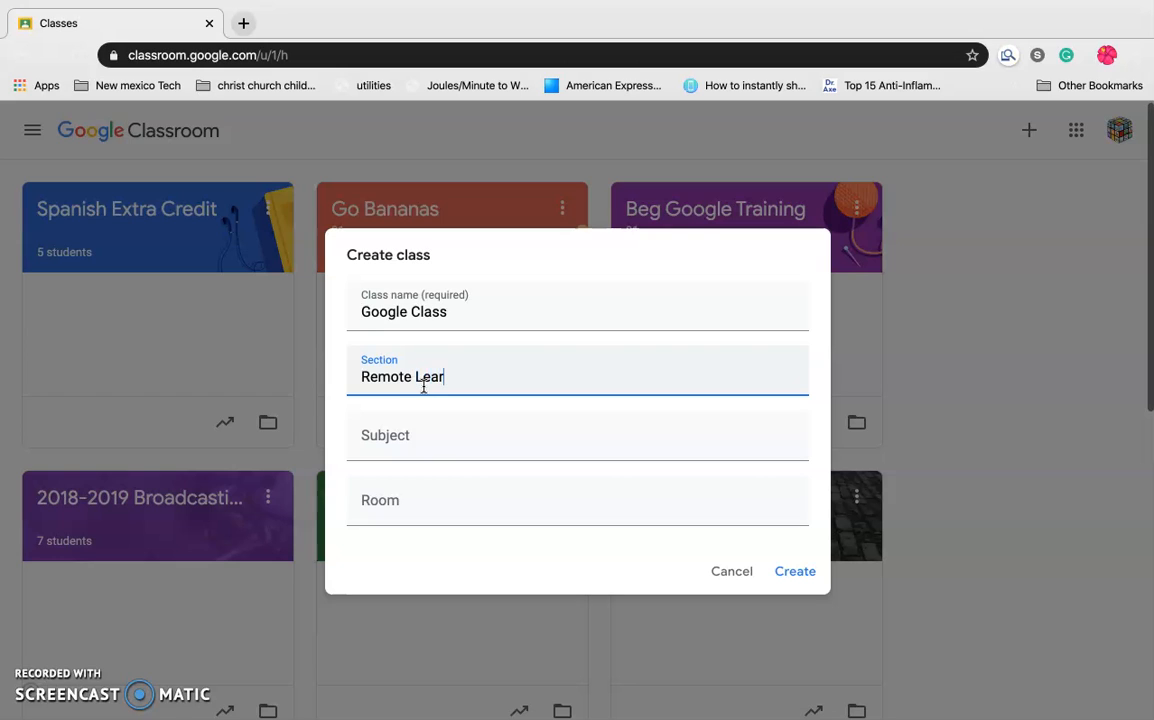
type("Remote Learning")
left_click(404, 449)
type("For Teachers")
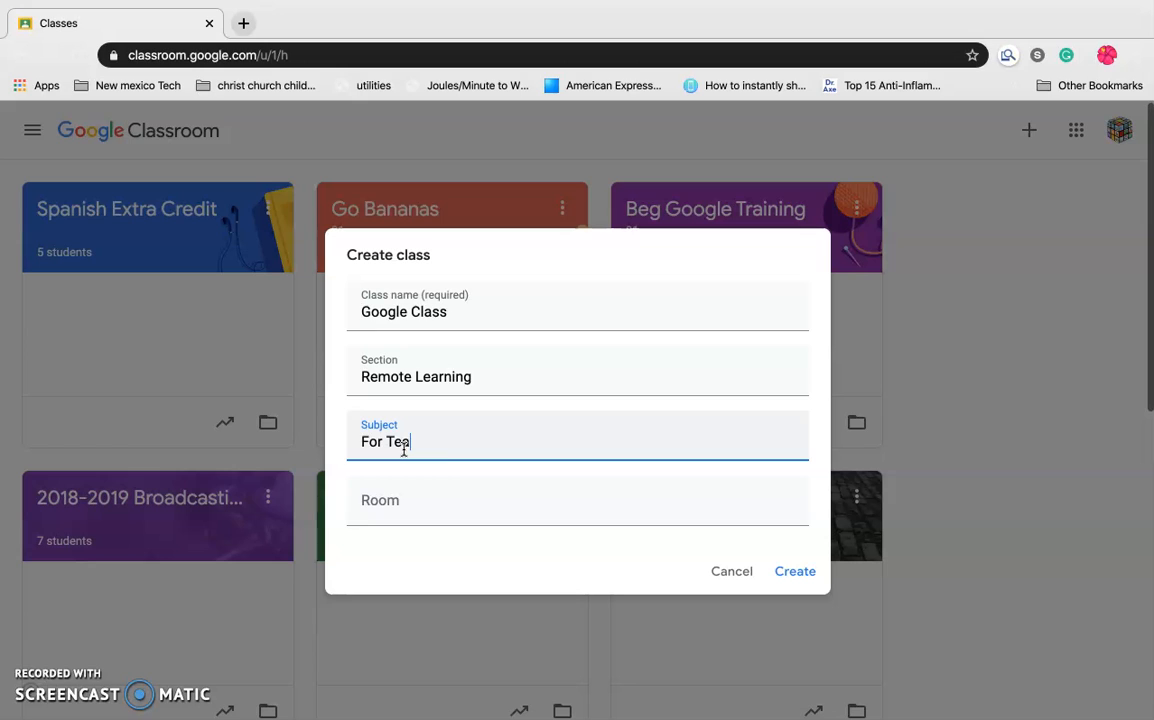
left_click(414, 500)
type("Online")
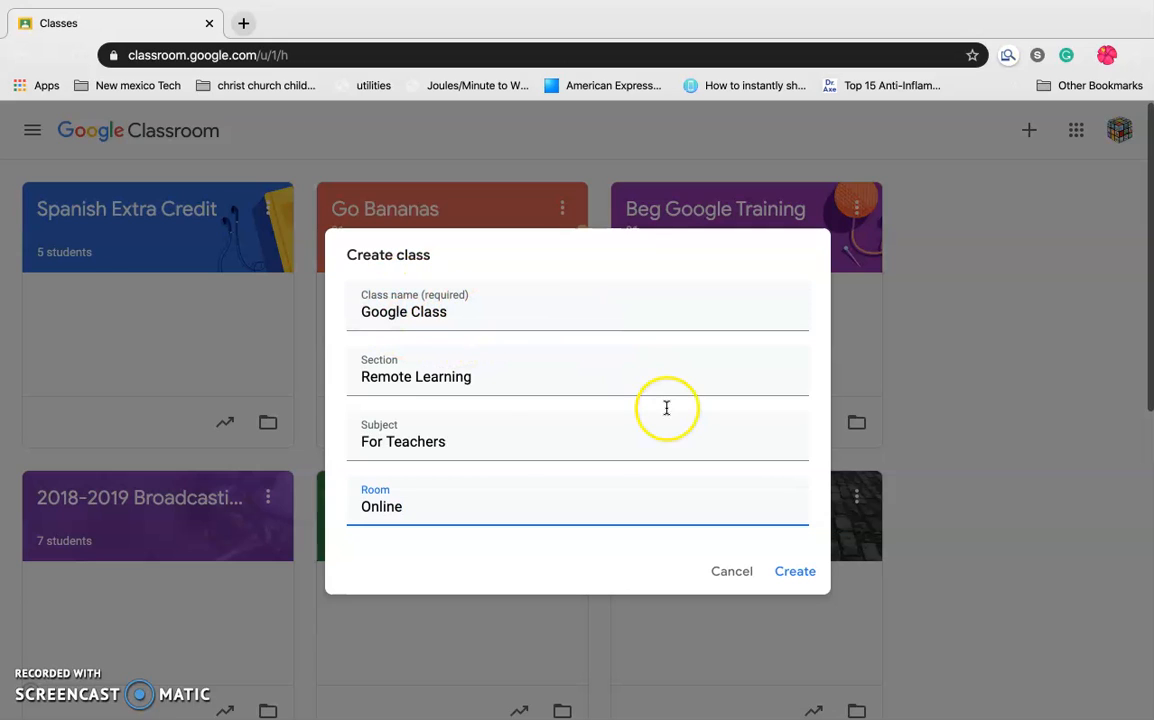
left_click(805, 574)
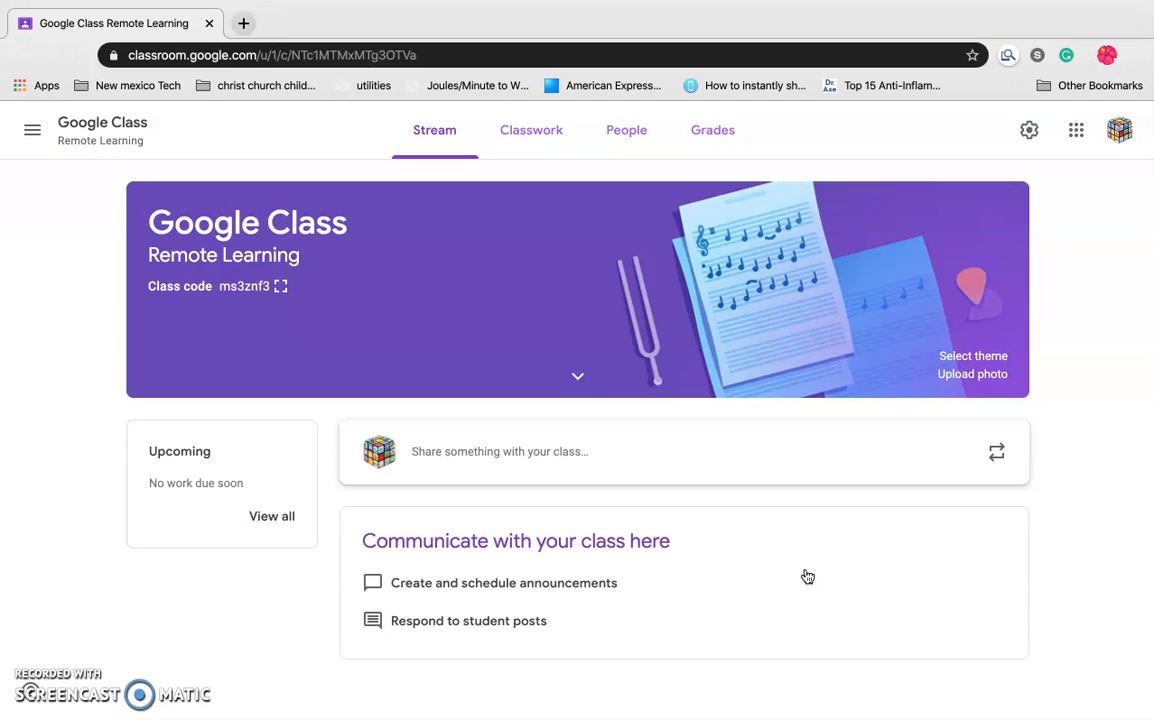
Step: Browse the theme gallery categories and apply the blue ship's wheel and rope image from Other as the class theme
left_click(975, 357)
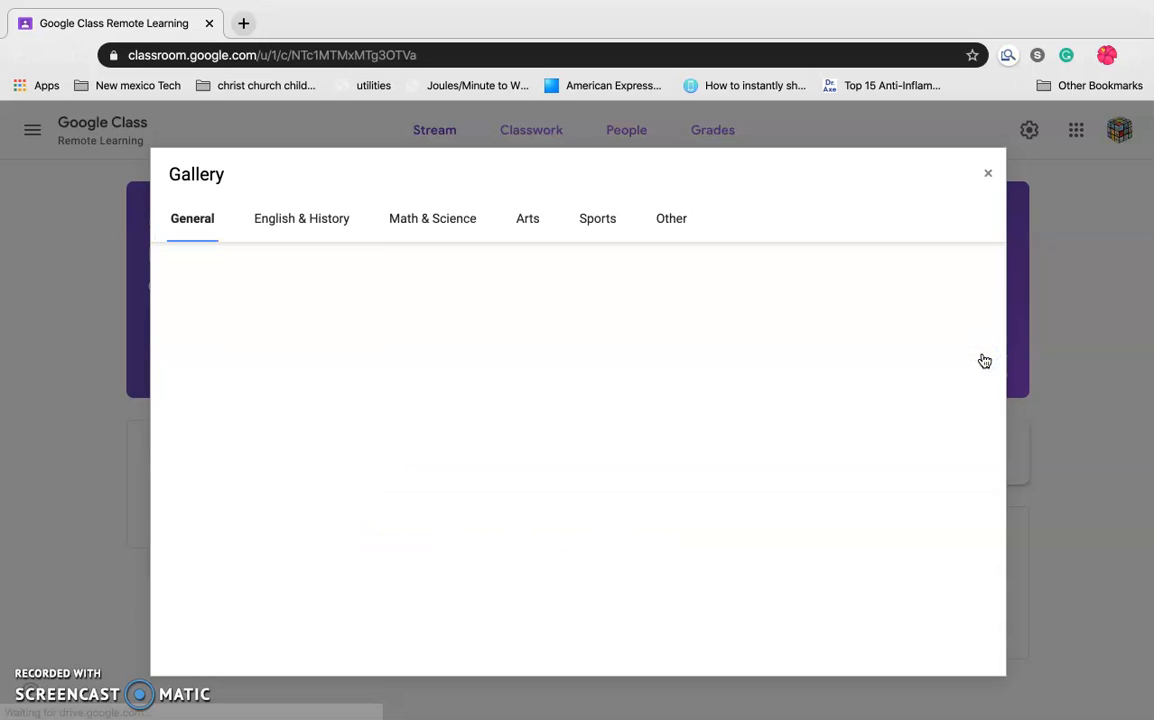
scroll(790, 420, "down", 1)
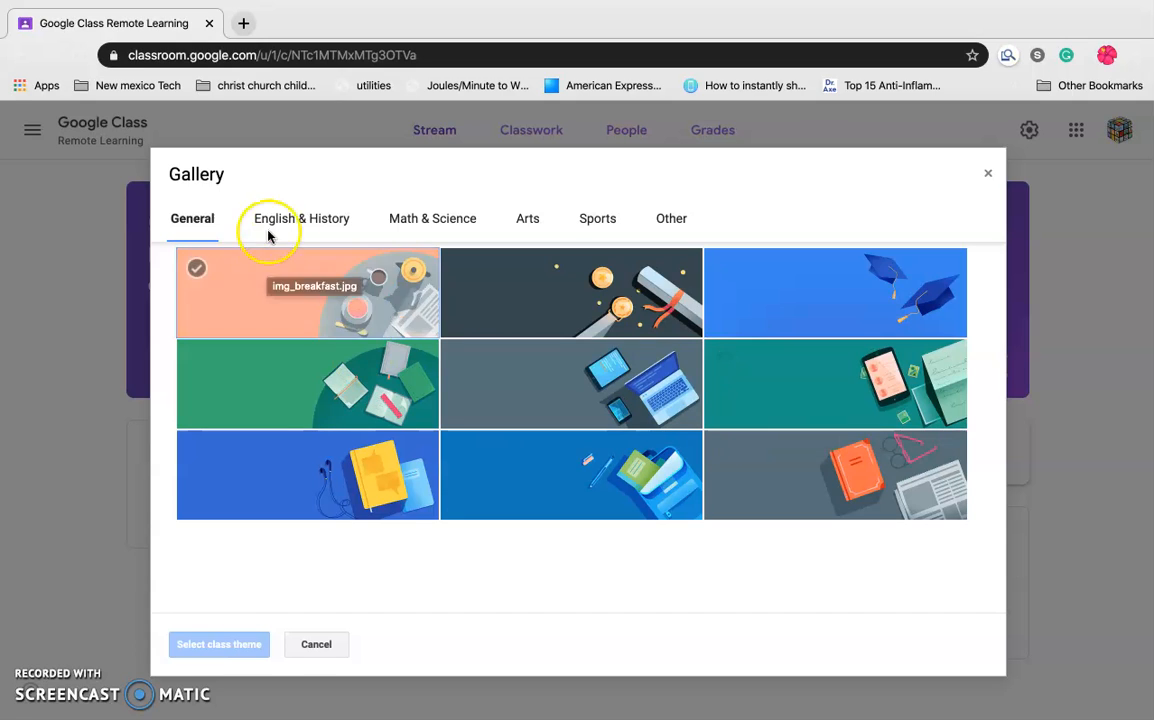
left_click(298, 219)
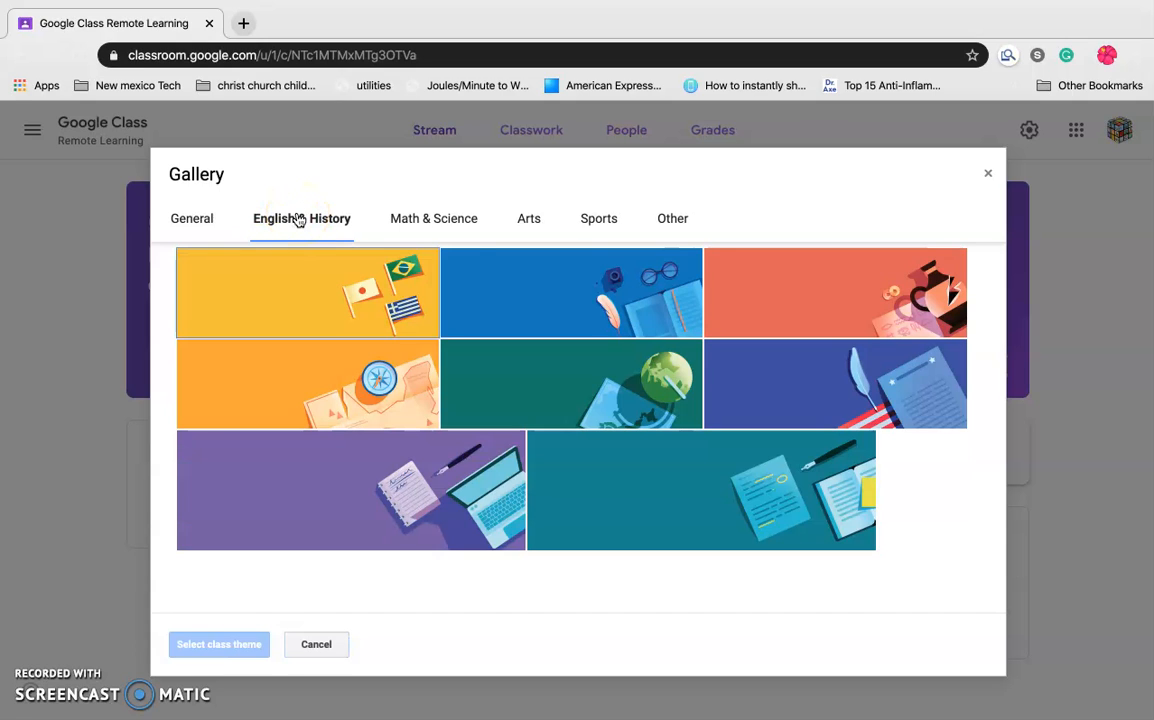
left_click(410, 218)
left_click(525, 222)
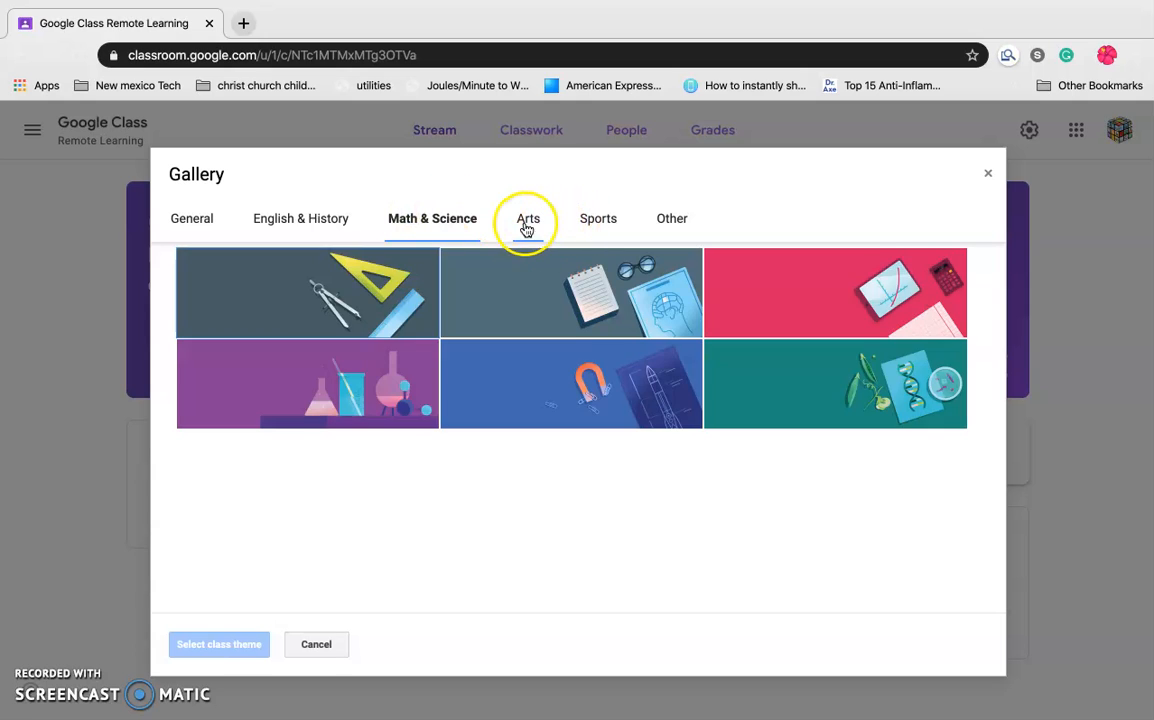
left_click(603, 234)
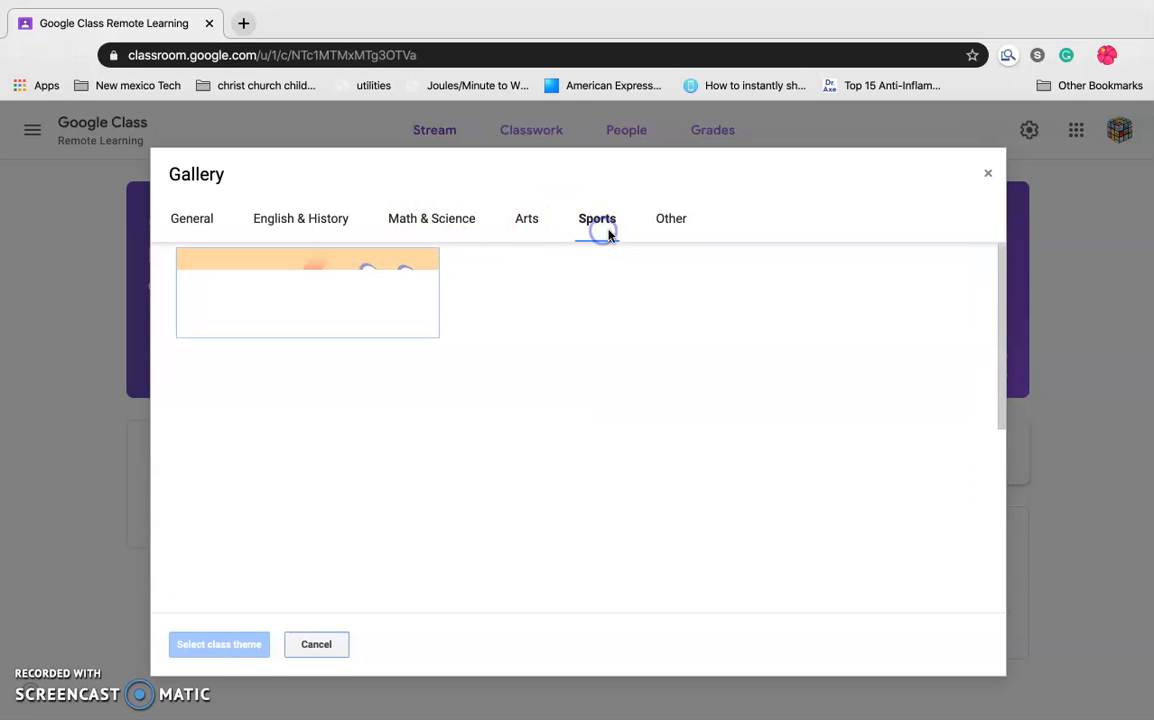
left_click(671, 220)
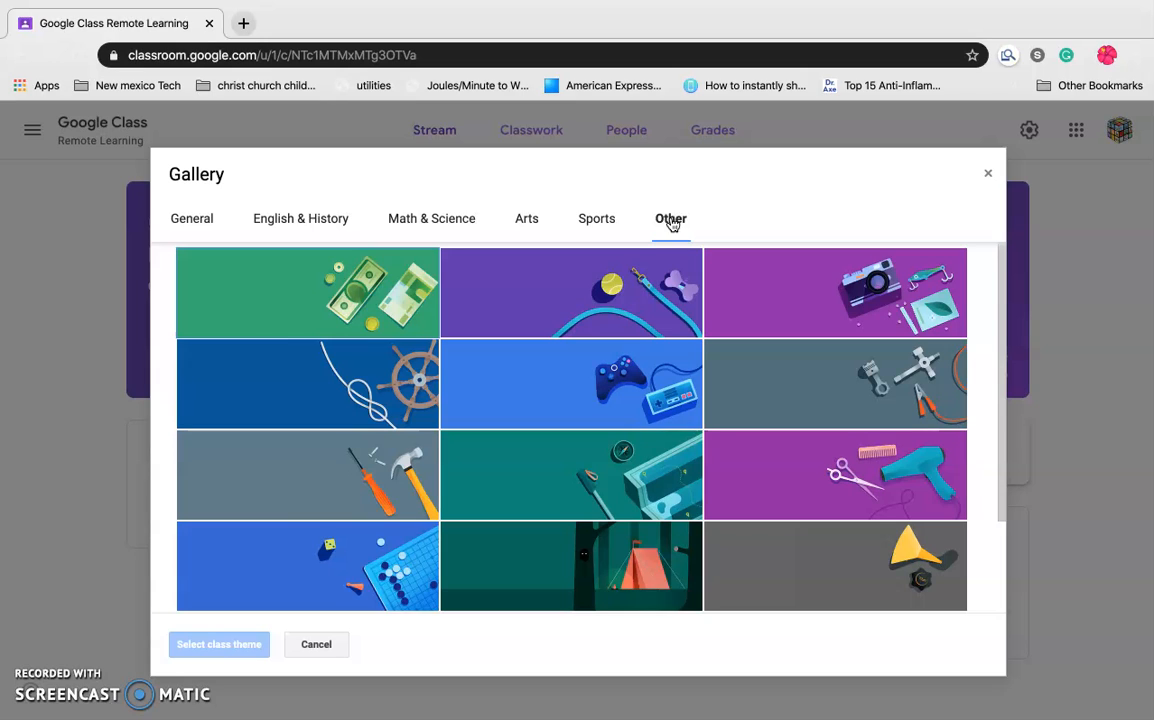
left_click(325, 390)
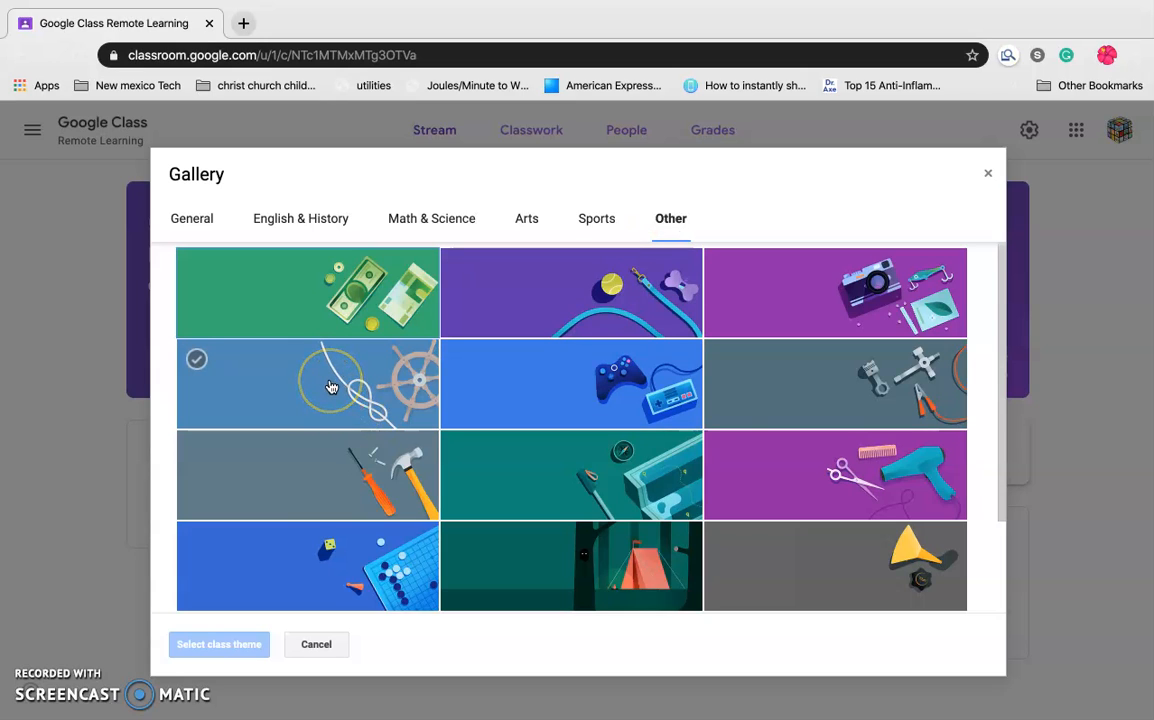
left_click(268, 418)
left_click(217, 648)
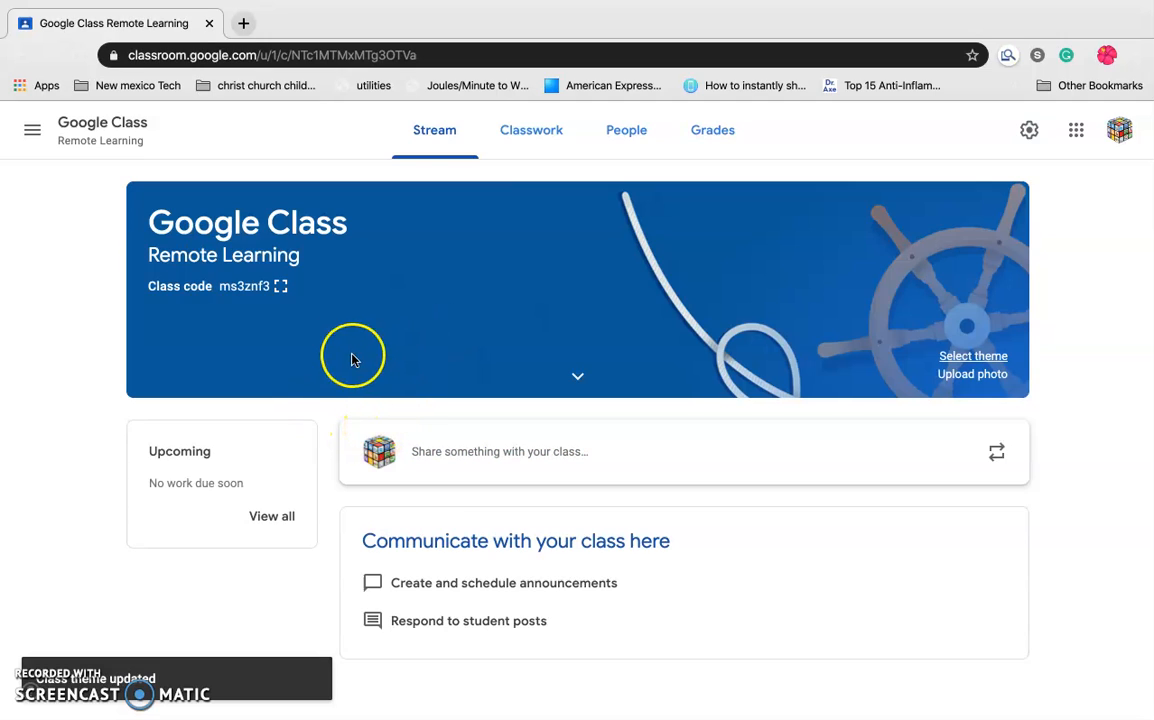
Step: Display the class code enlarged and in full view, and return to the class stream
left_click(281, 290)
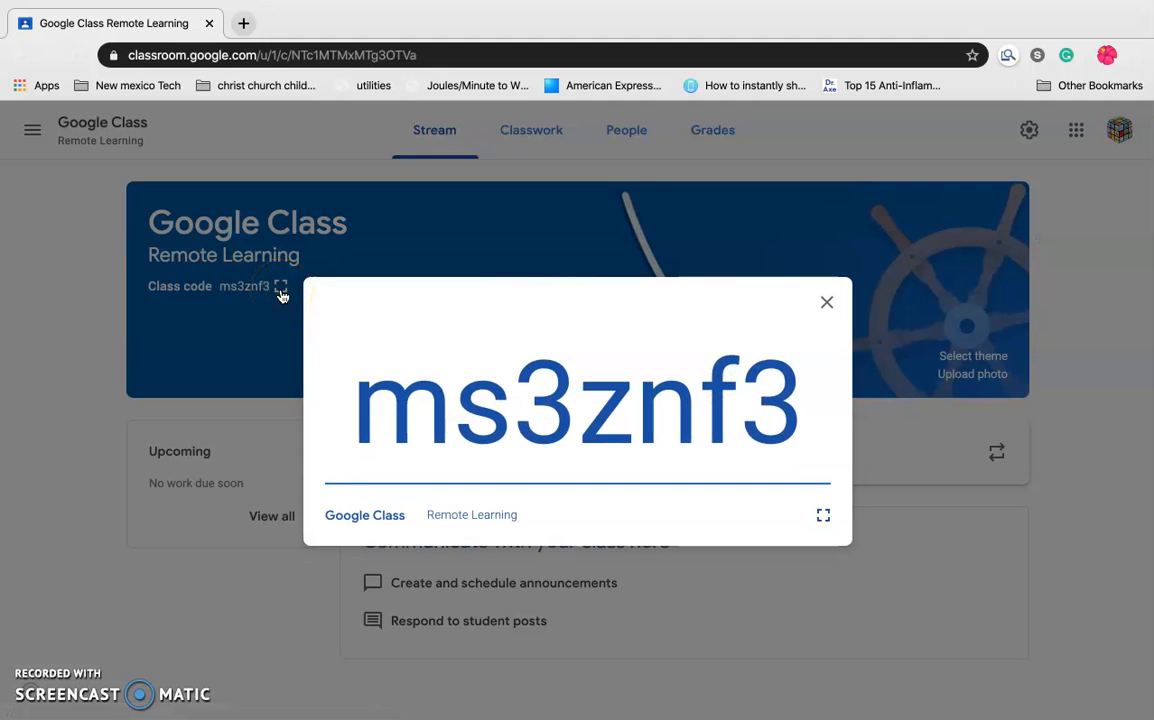
left_click(823, 515)
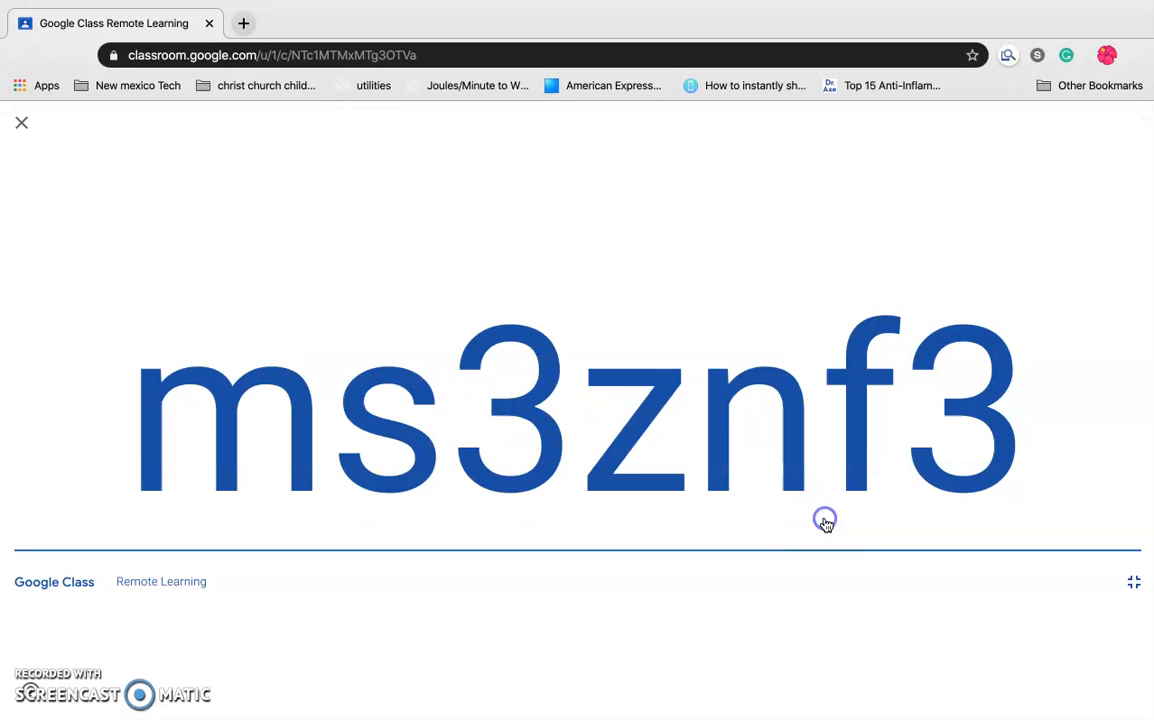
left_click(22, 126)
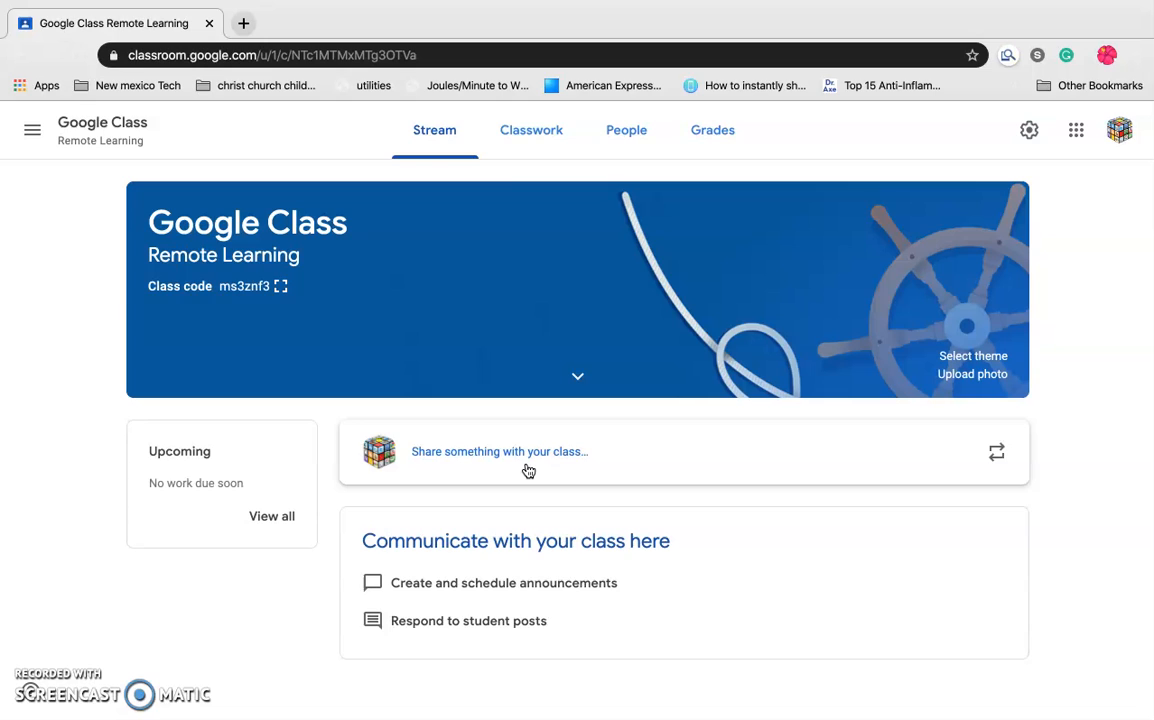
Step: Draft a stream announcement for Google Class and all students reading "Hi Students Welcome to Remote Learning!", checking the class and student choices
left_click(528, 471)
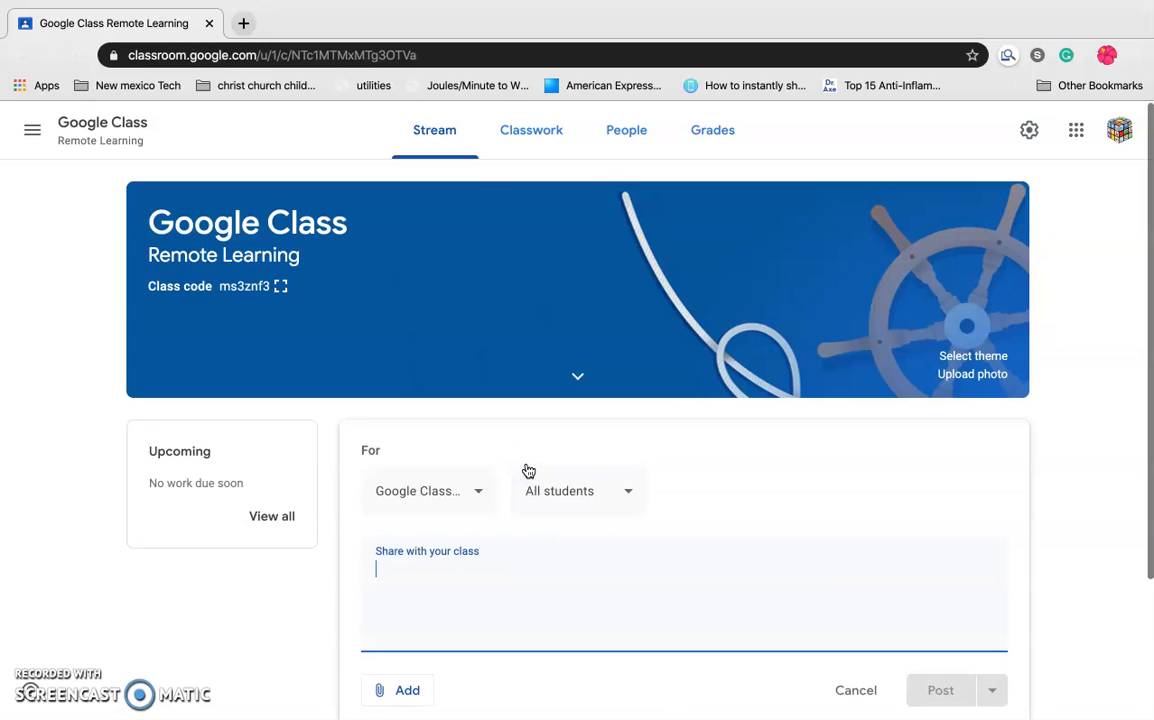
left_click(477, 496)
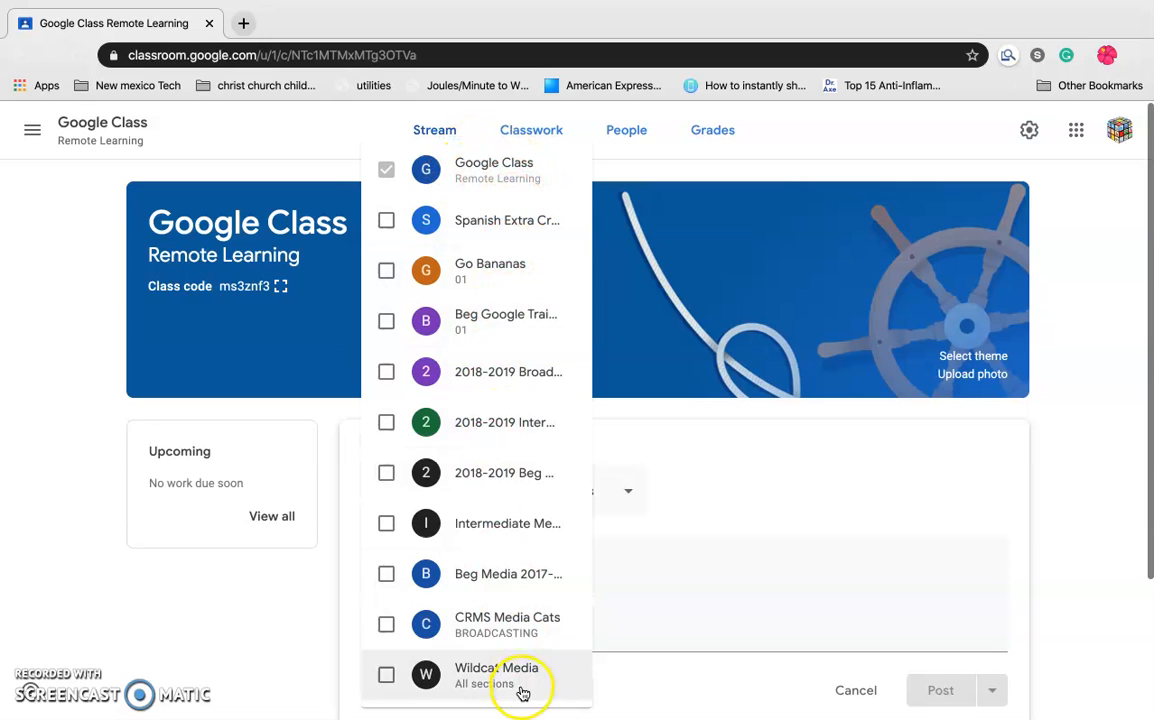
left_click(478, 177)
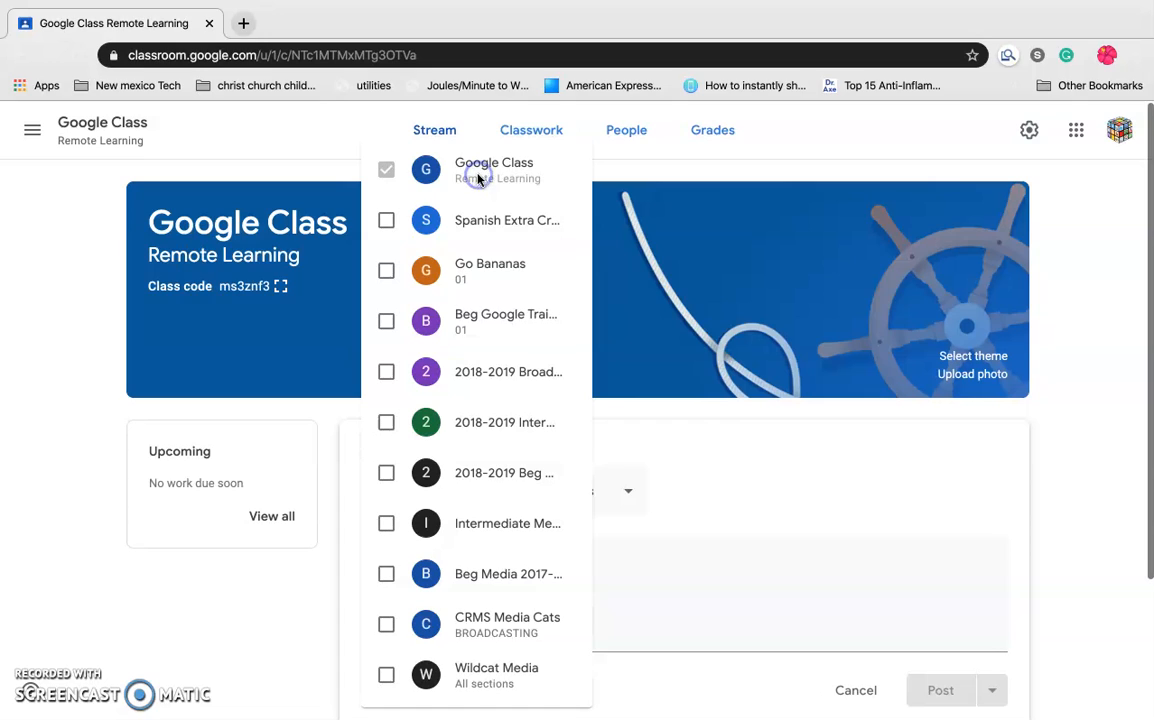
left_click(792, 469)
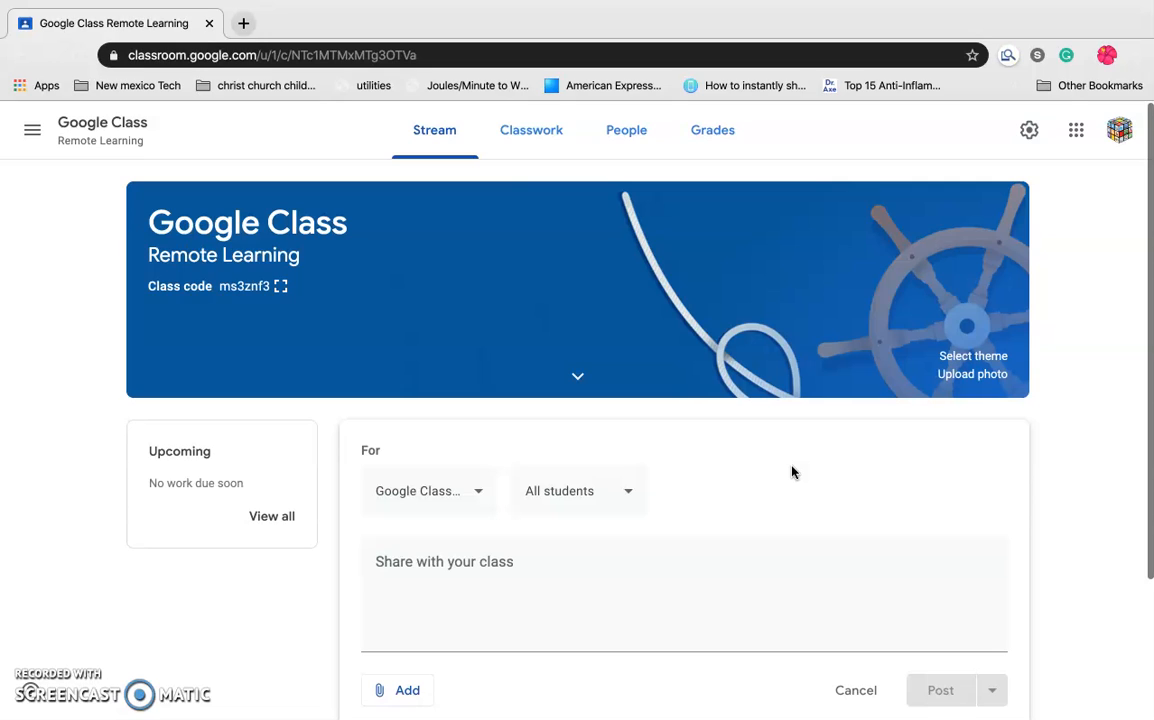
left_click(623, 503)
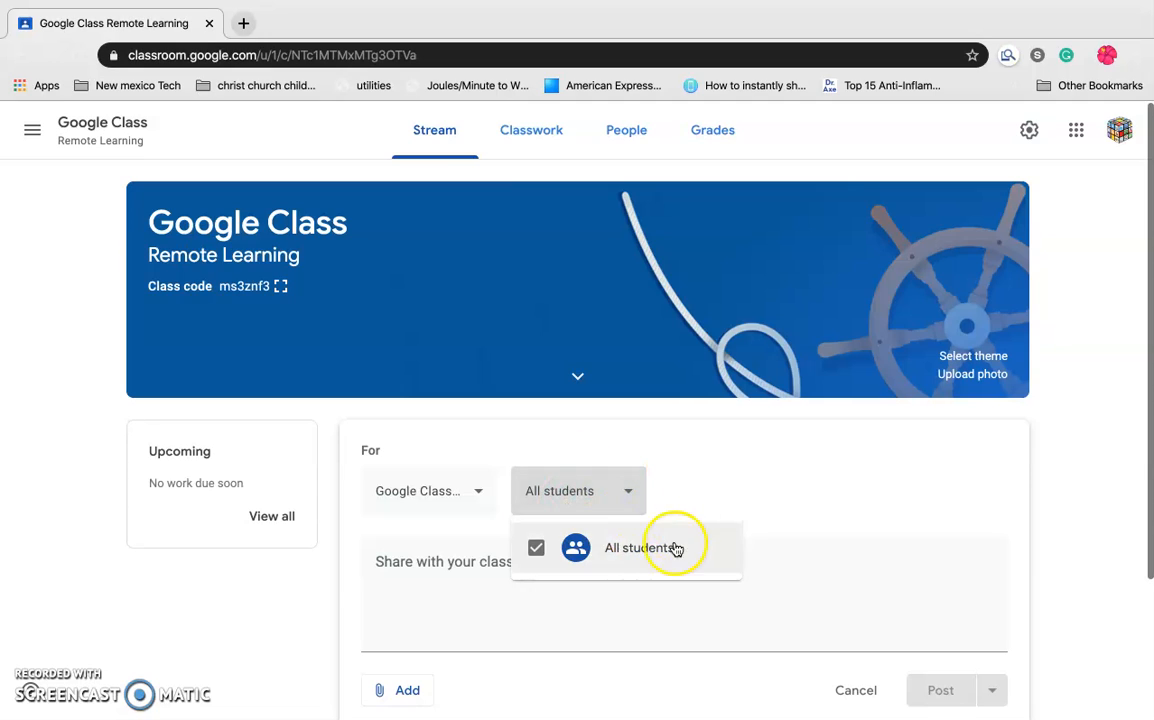
left_click(801, 472)
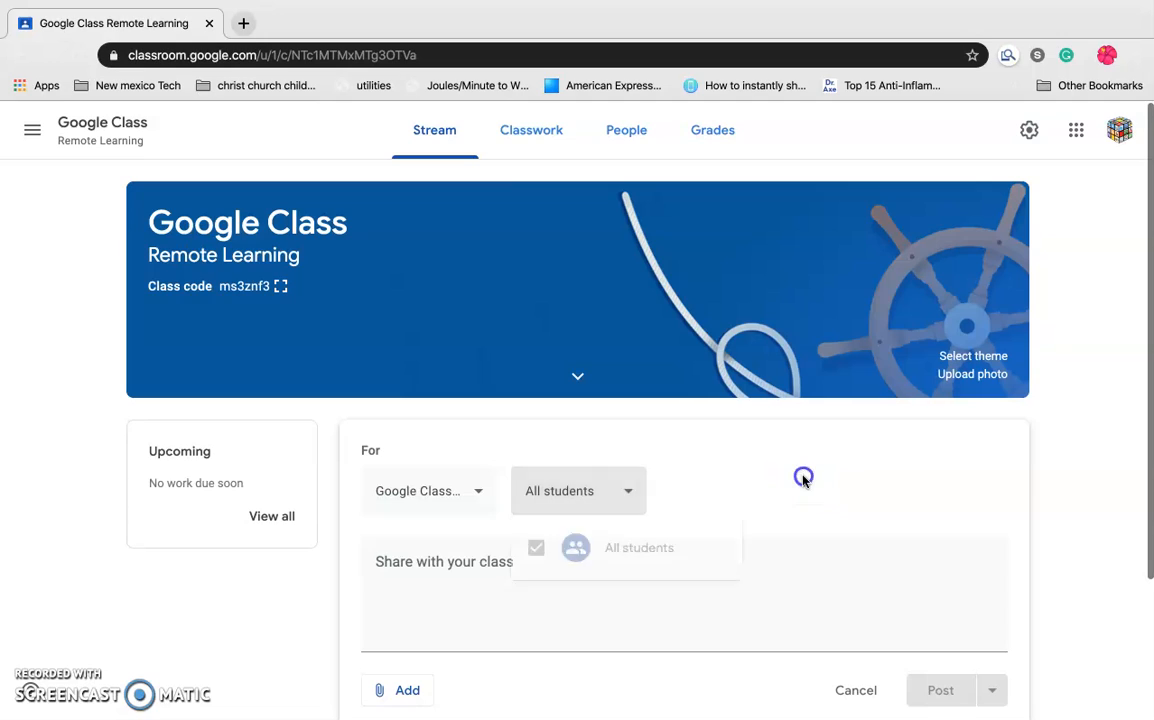
left_click(474, 619)
type("Hi")
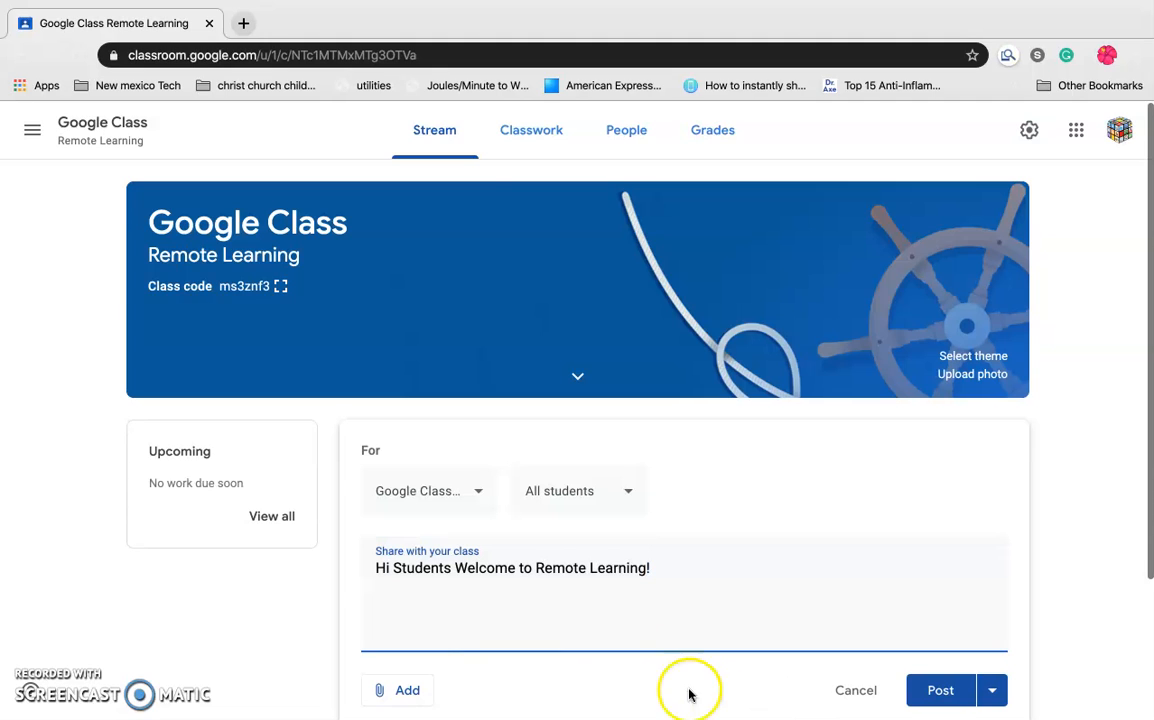
Step: Review the attachment source options for the welcome announcement
scroll(575, 670, "down", 3)
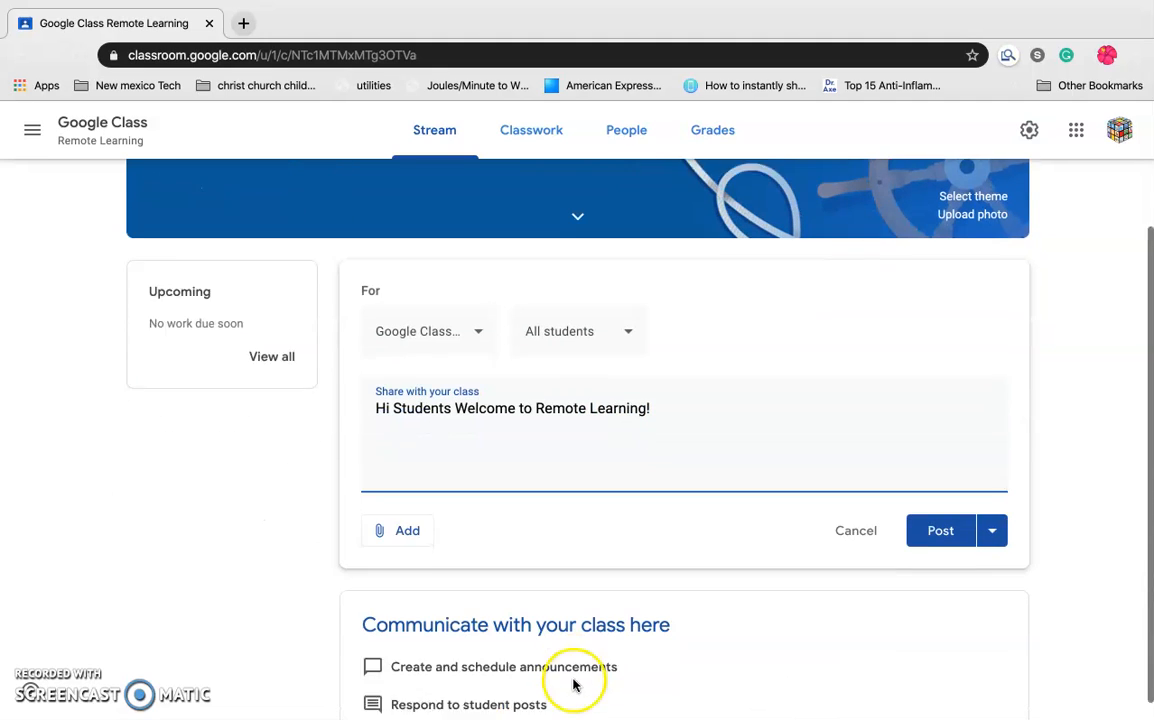
left_click(392, 522)
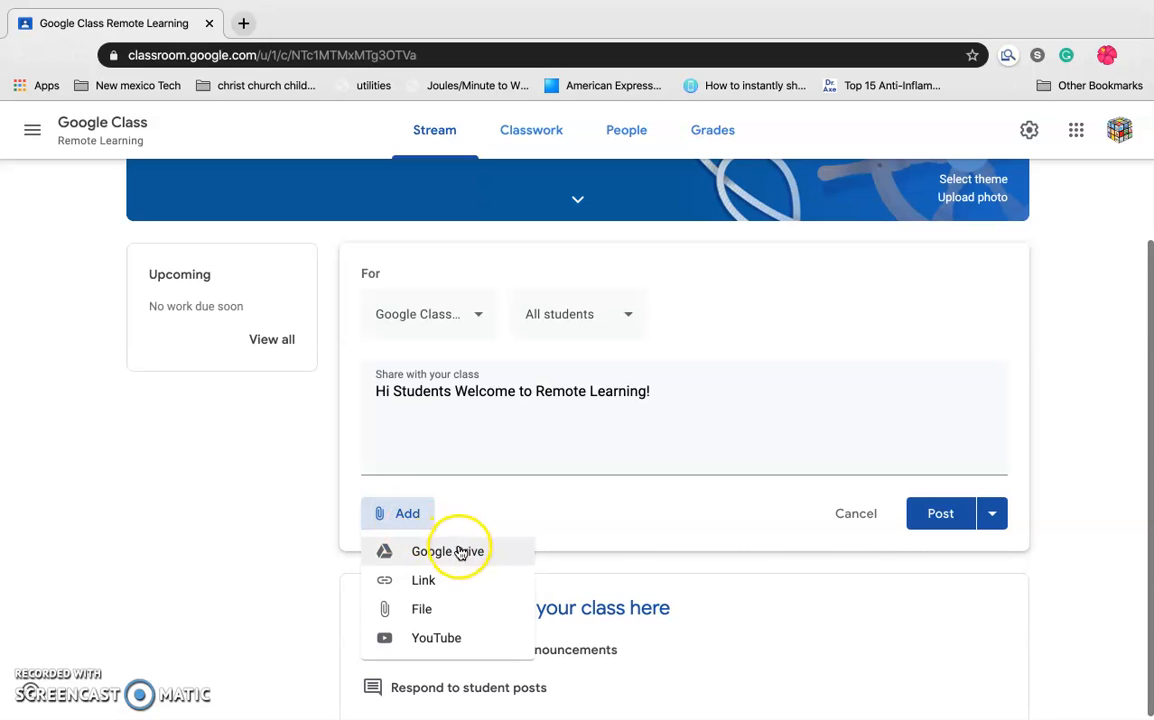
left_click(438, 609)
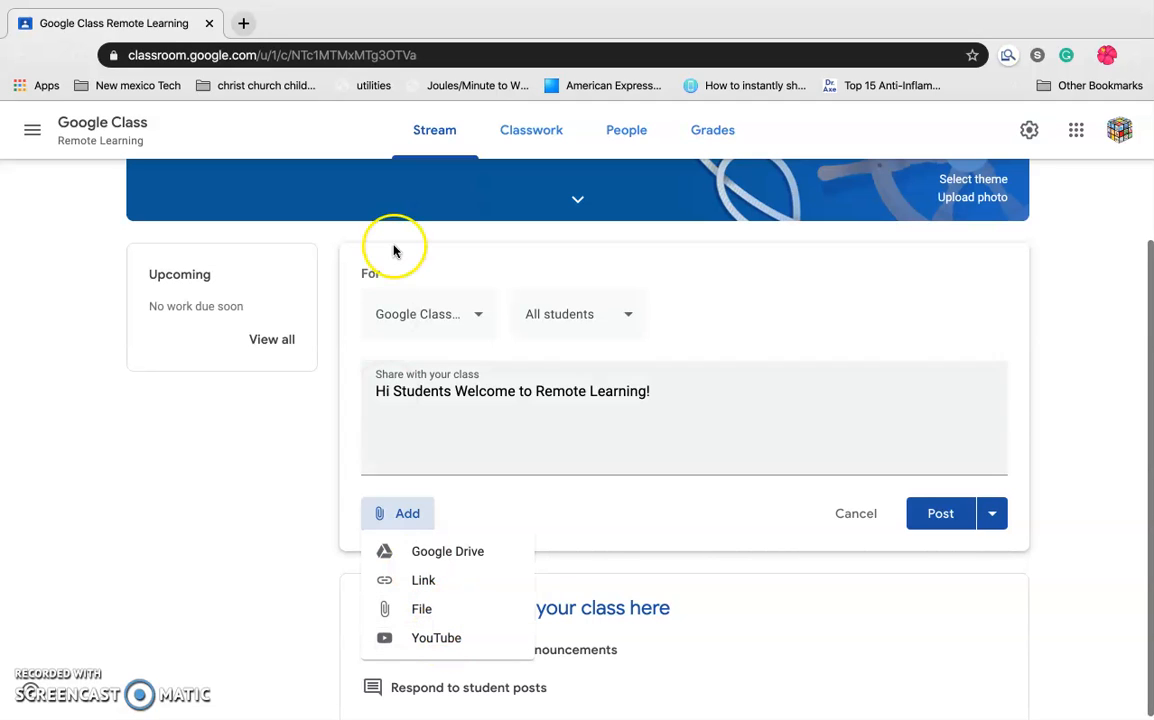
Step: Open Google Images in a new browser tab and search for "welcome back"
left_click(246, 22)
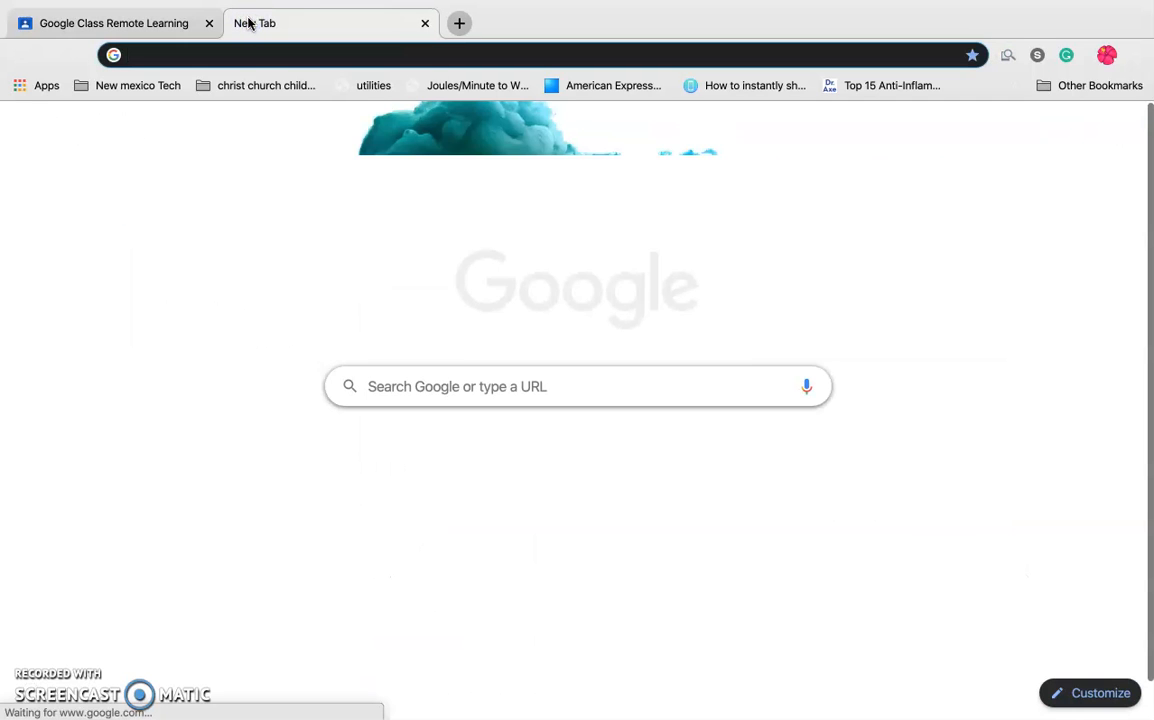
left_click(1033, 127)
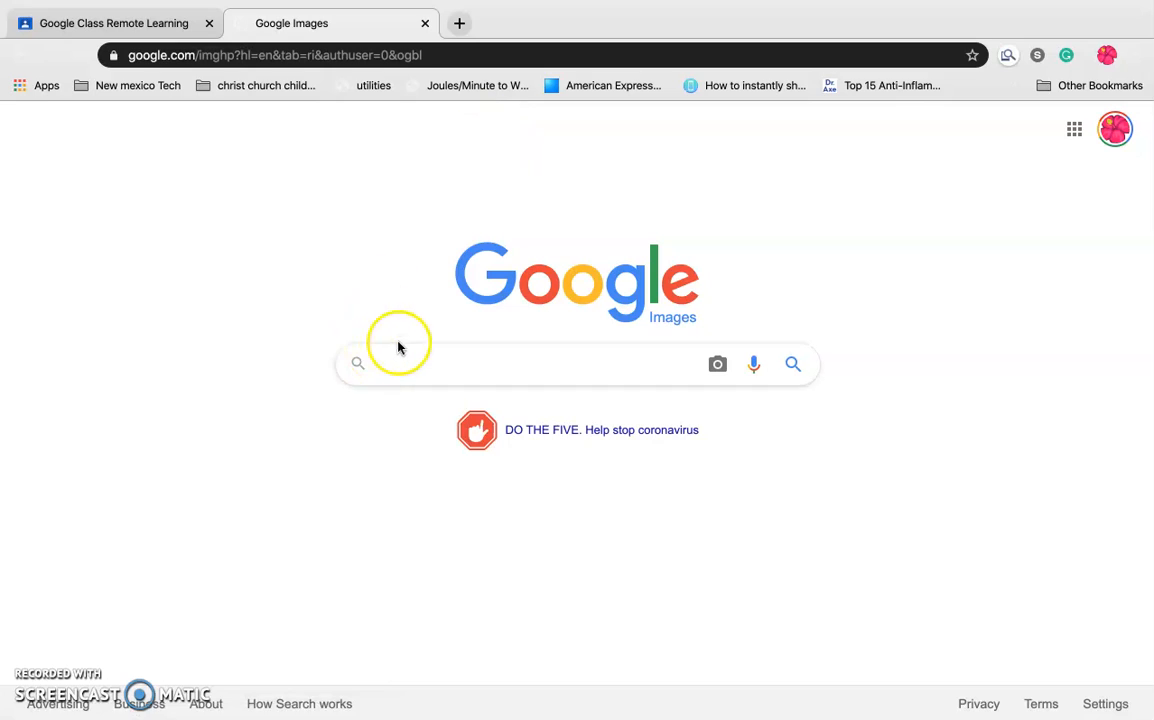
left_click(401, 348)
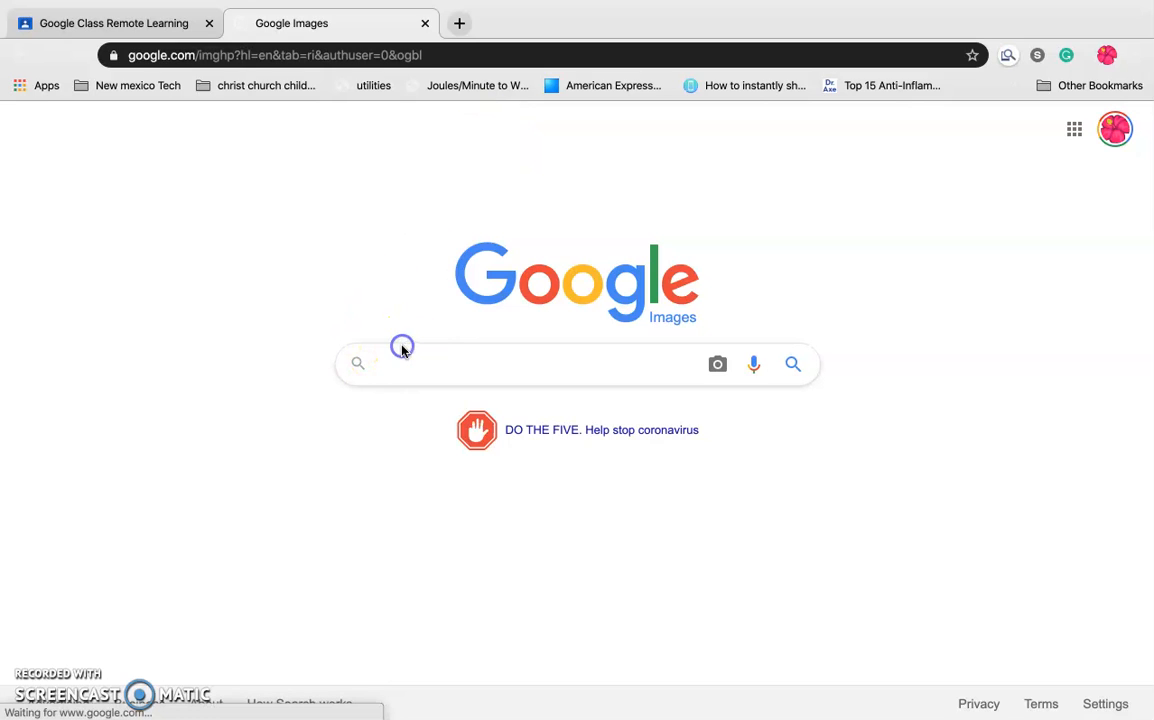
type("welcome back")
key("Return")
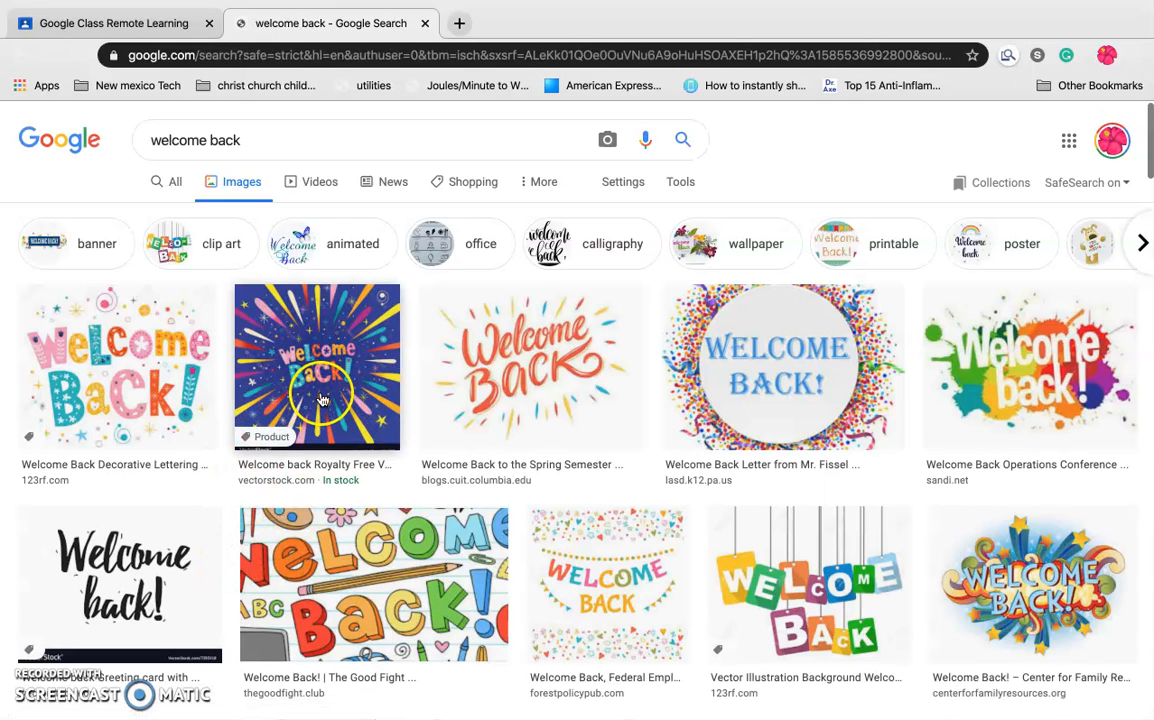
Step: Preview the blue VectorStock "Welcome Back!" starburst image from the results and copy its link address
left_click(322, 400)
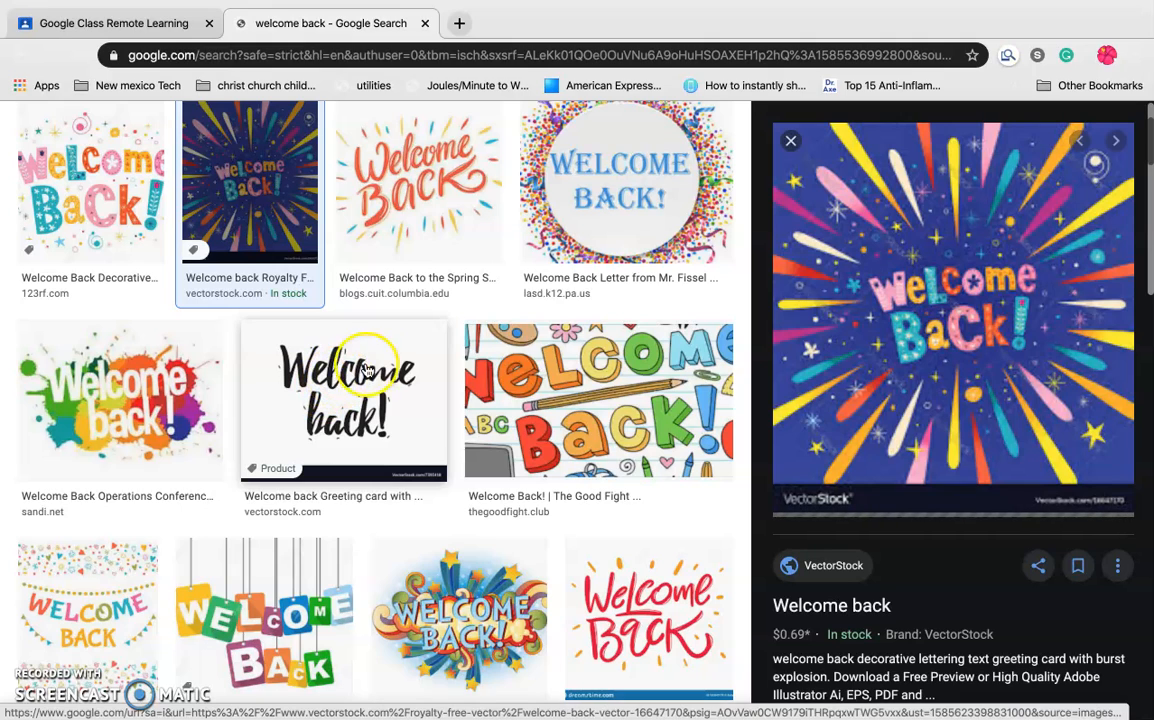
right_click(278, 223)
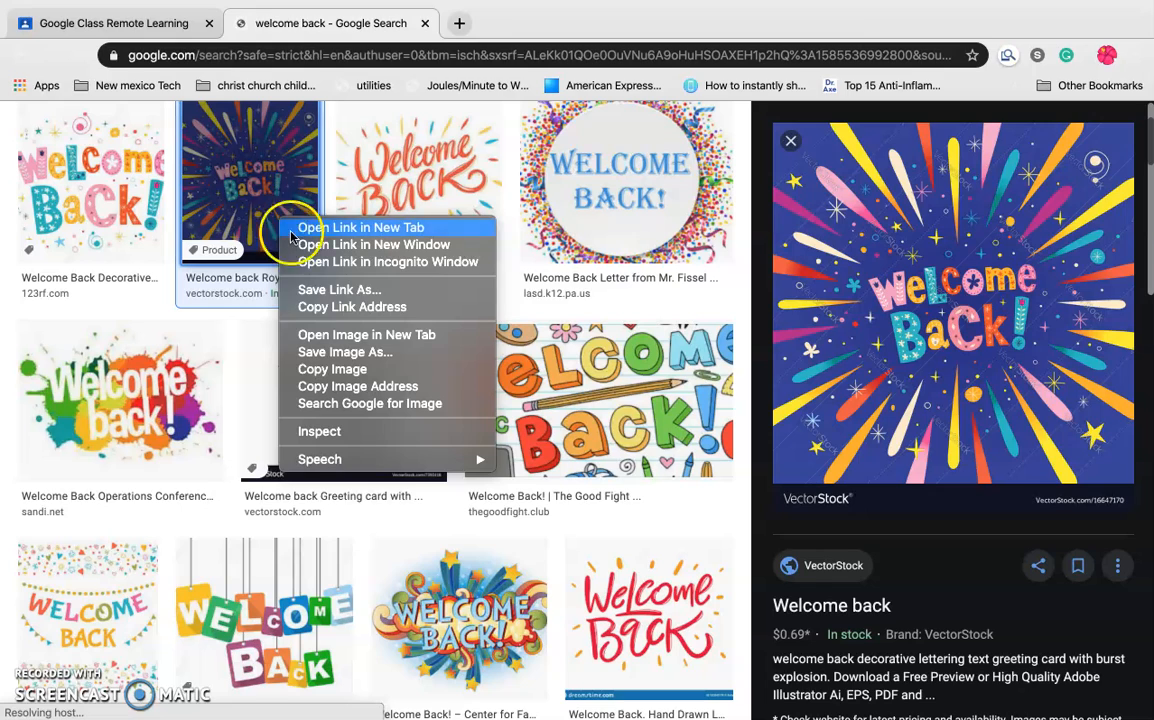
left_click(318, 310)
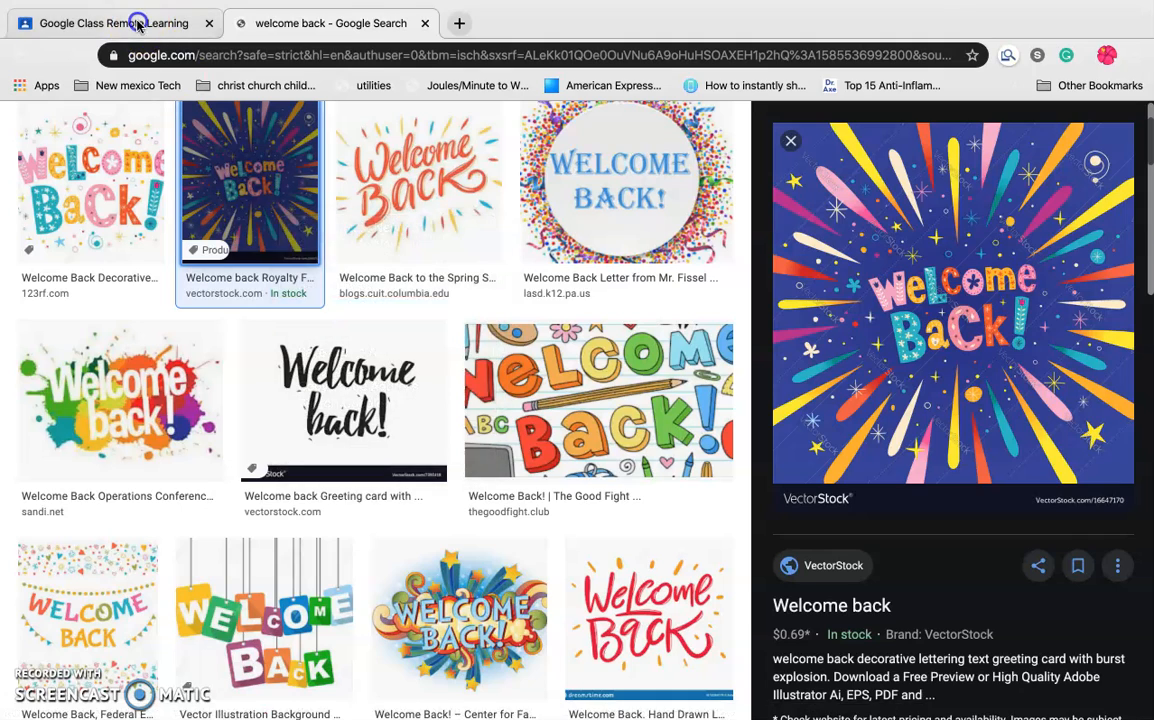
Step: Return to the Google Class stream, attach the copied image link to the welcome announcement and post it
left_click(140, 23)
left_click(423, 581)
left_click(513, 416)
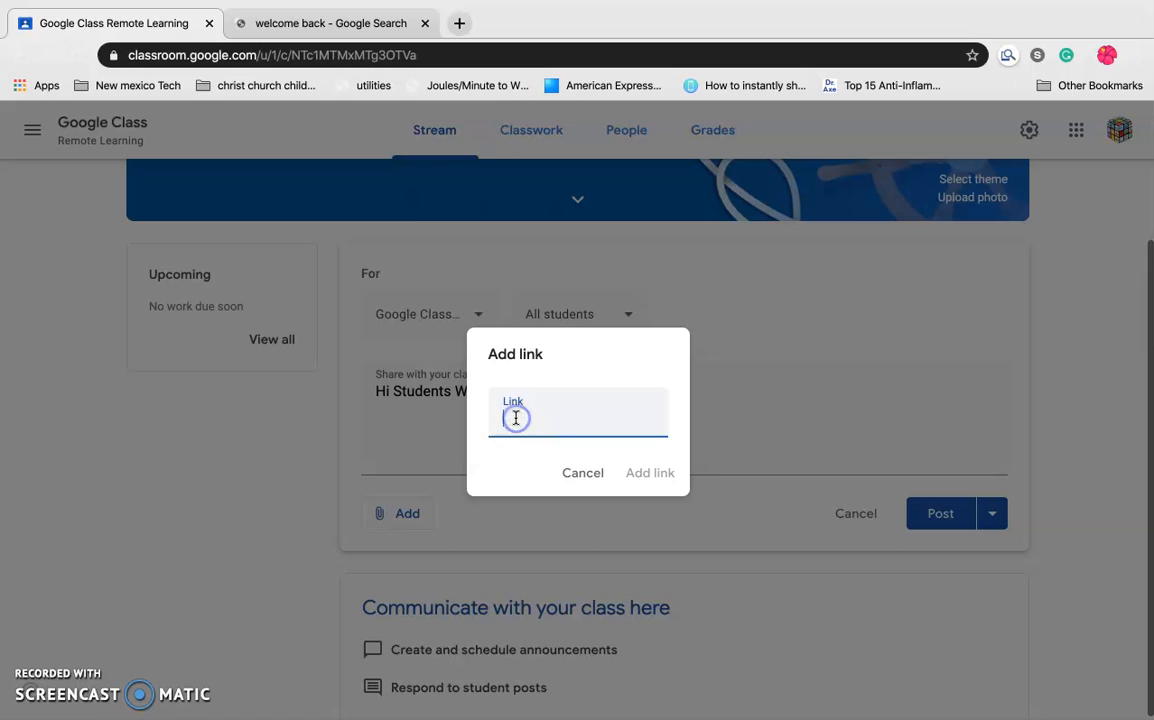
key("ctrl+v")
left_click(650, 470)
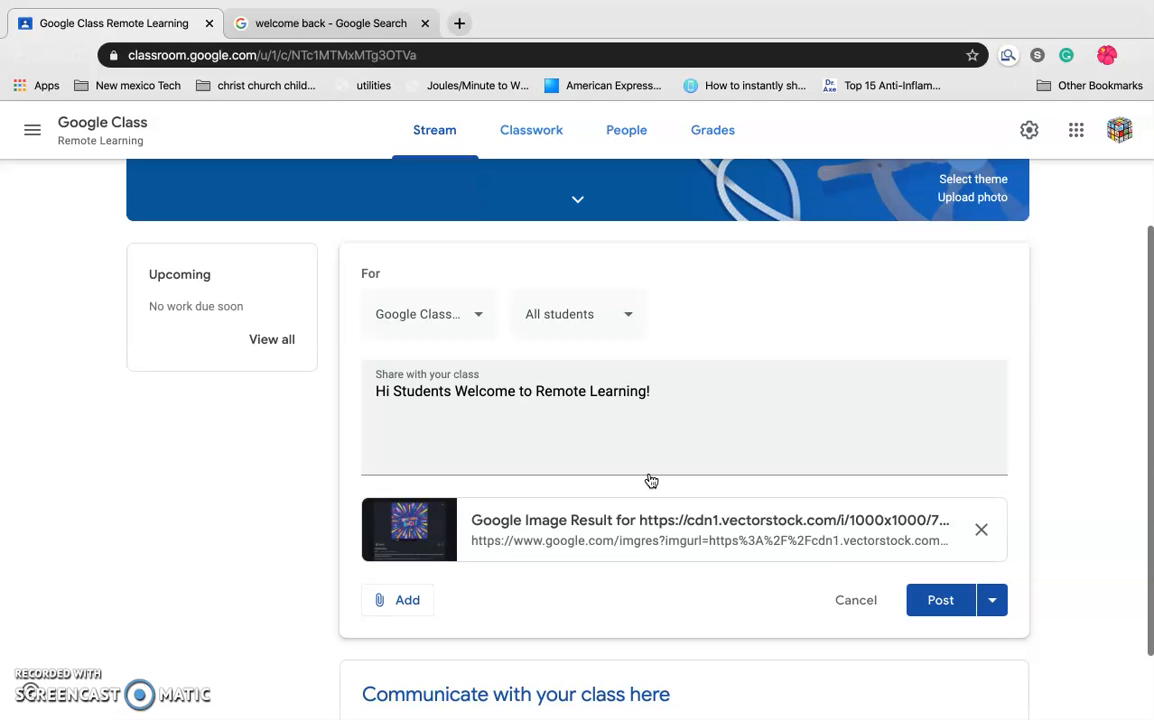
left_click(935, 618)
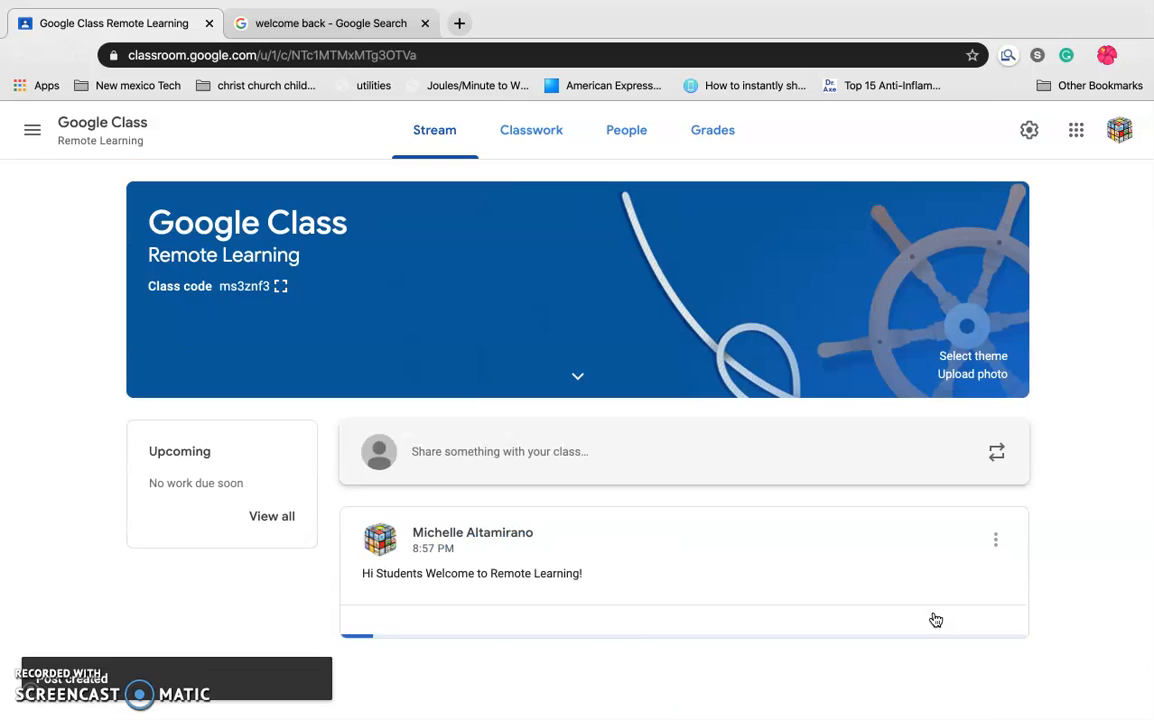
Step: Examine the posted welcome announcement with its image attachment and review the actions available for it
scroll(935, 620, "down", 1)
left_click(564, 622)
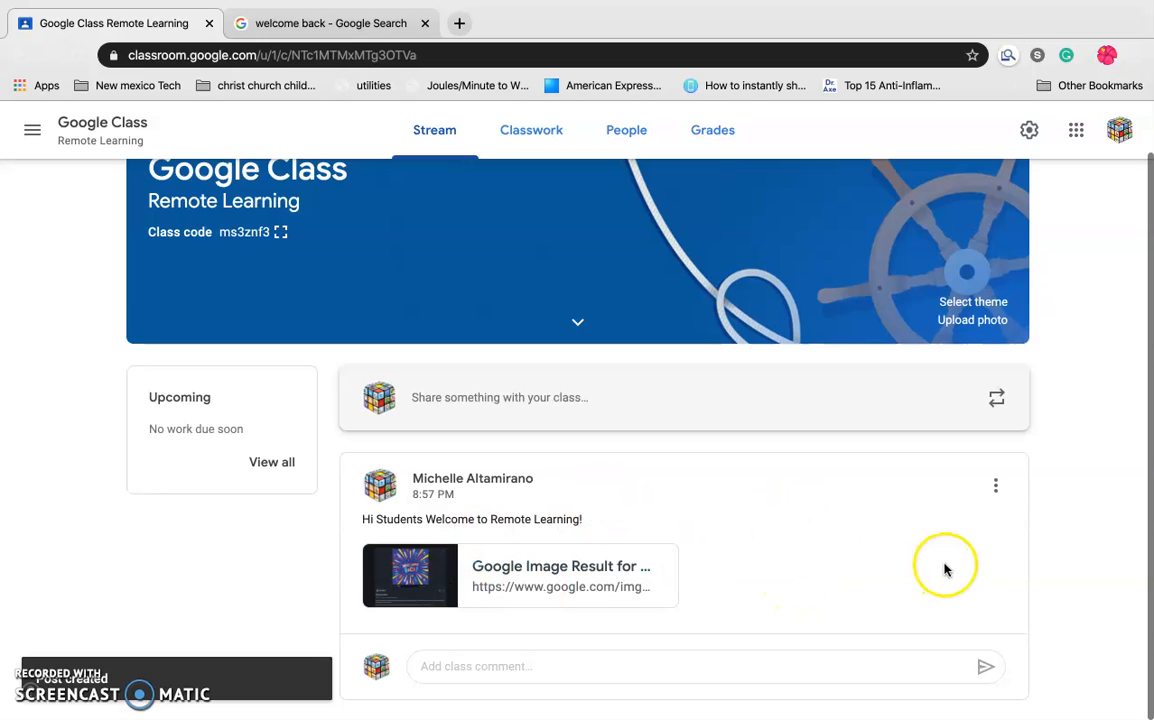
left_click(996, 487)
left_click(955, 554)
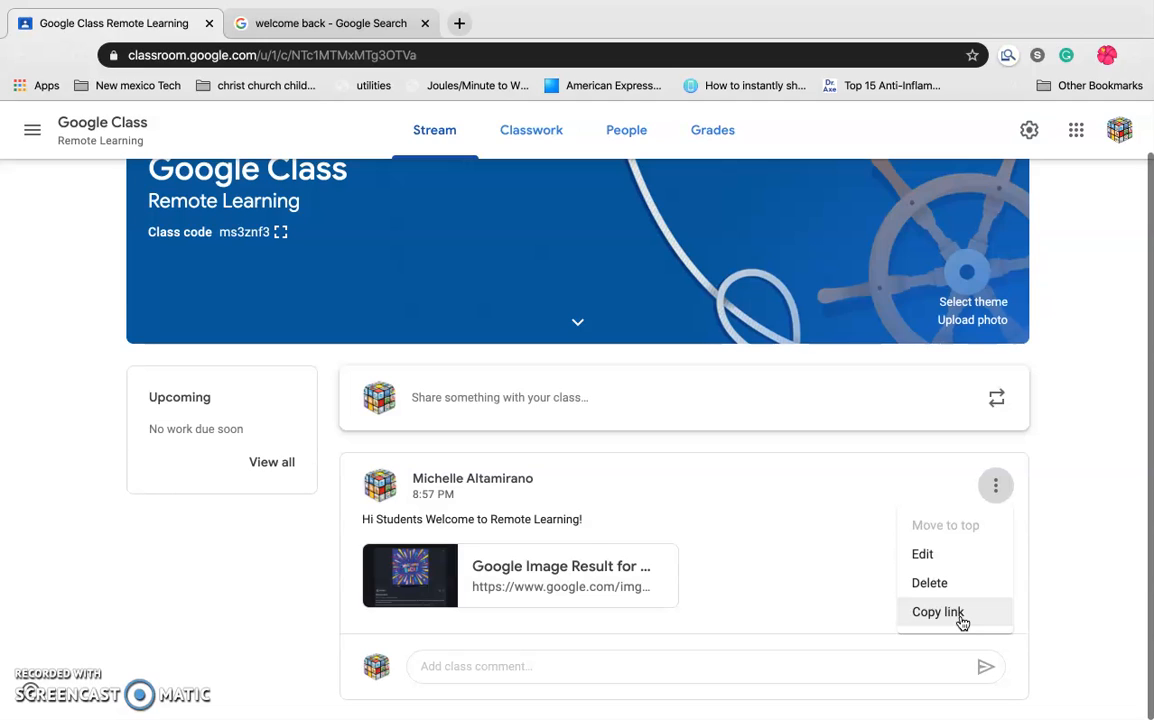
Step: Start another stream announcement and review its class, student and attachment source choices
left_click(608, 397)
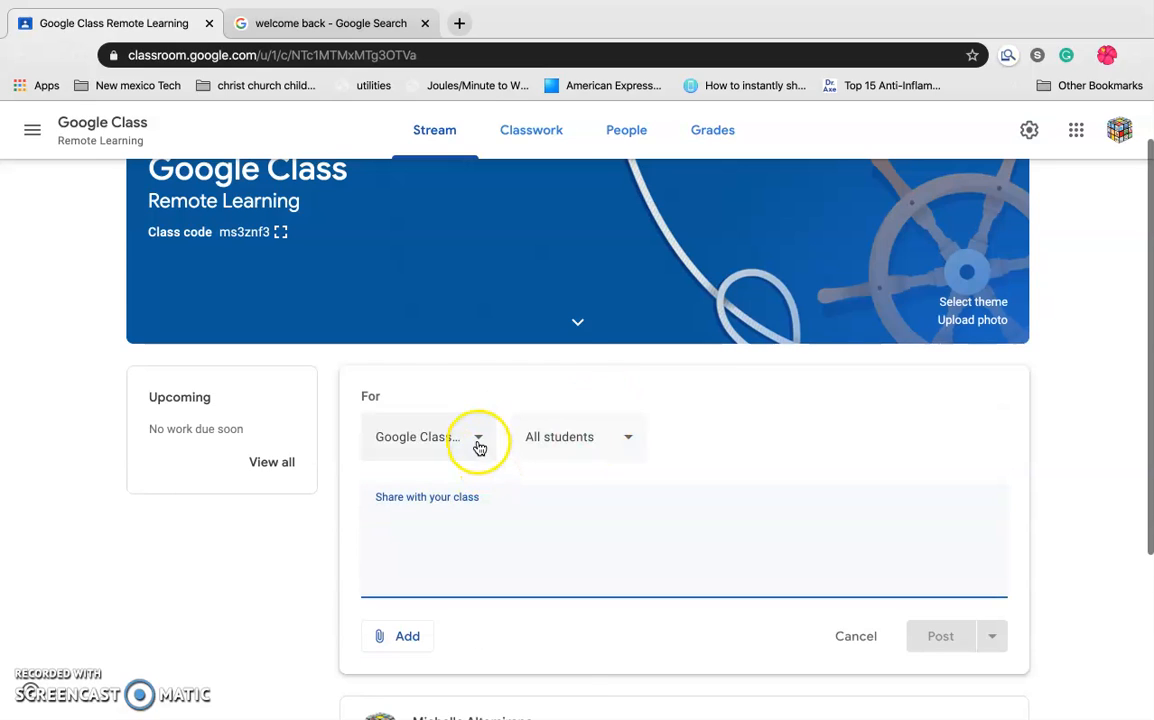
left_click(479, 441)
left_click(474, 184)
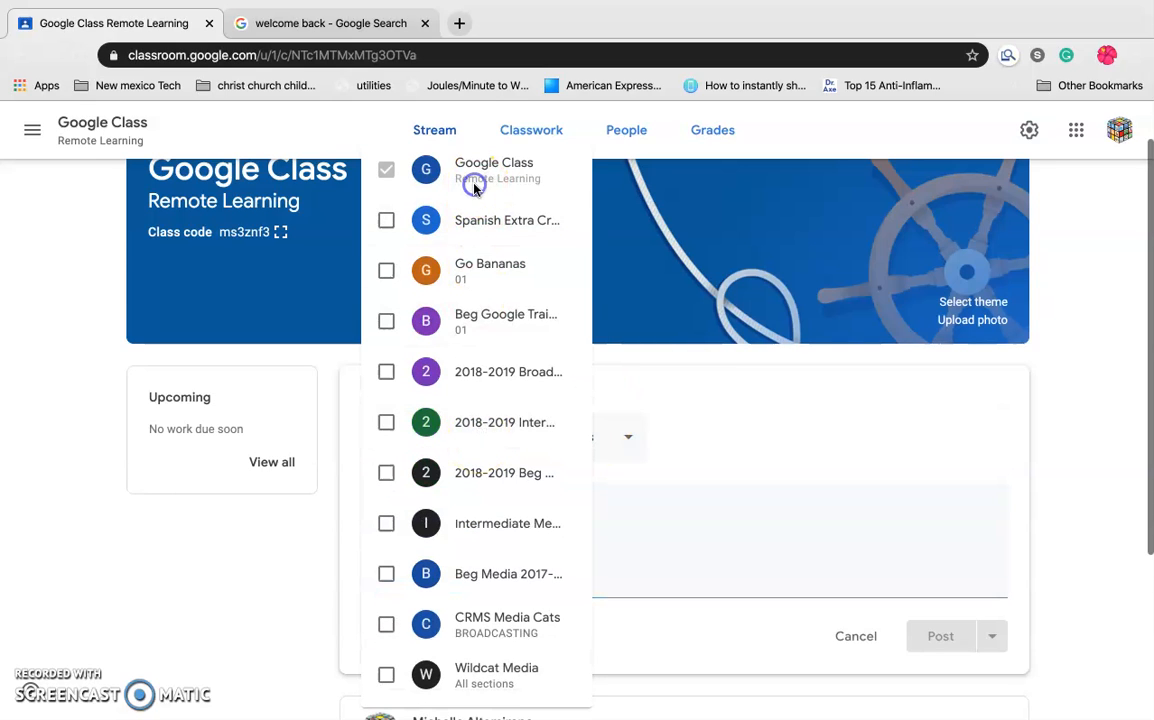
left_click(469, 175)
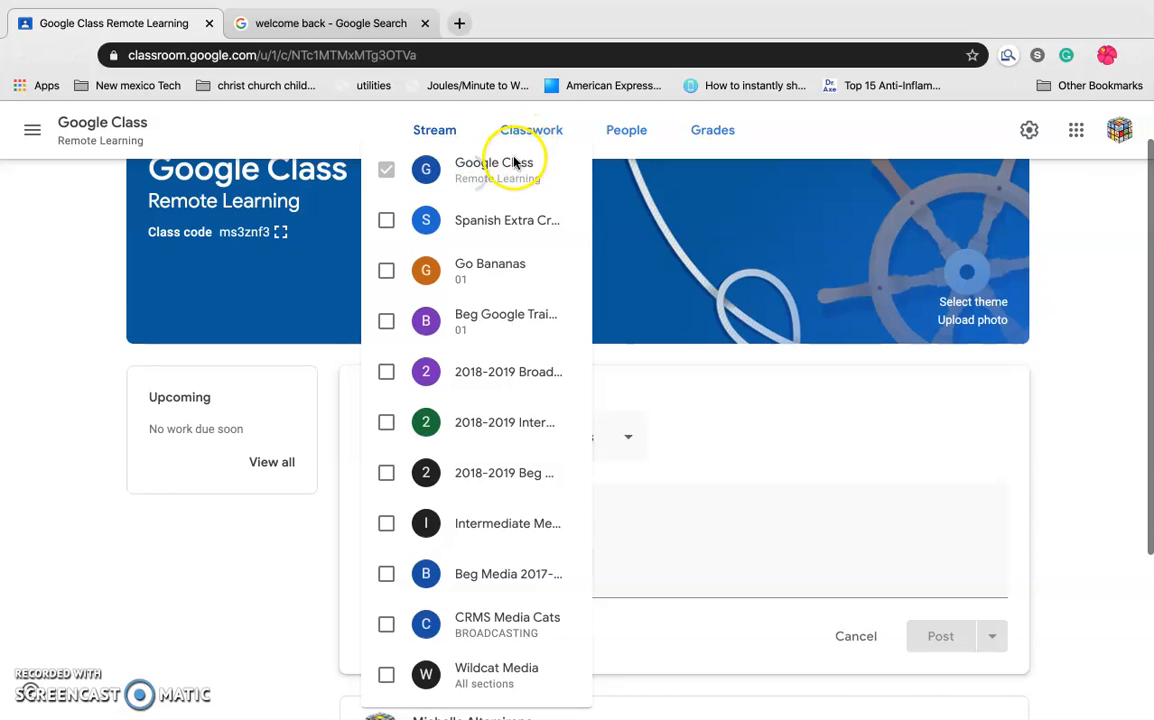
left_click(665, 412)
left_click(624, 440)
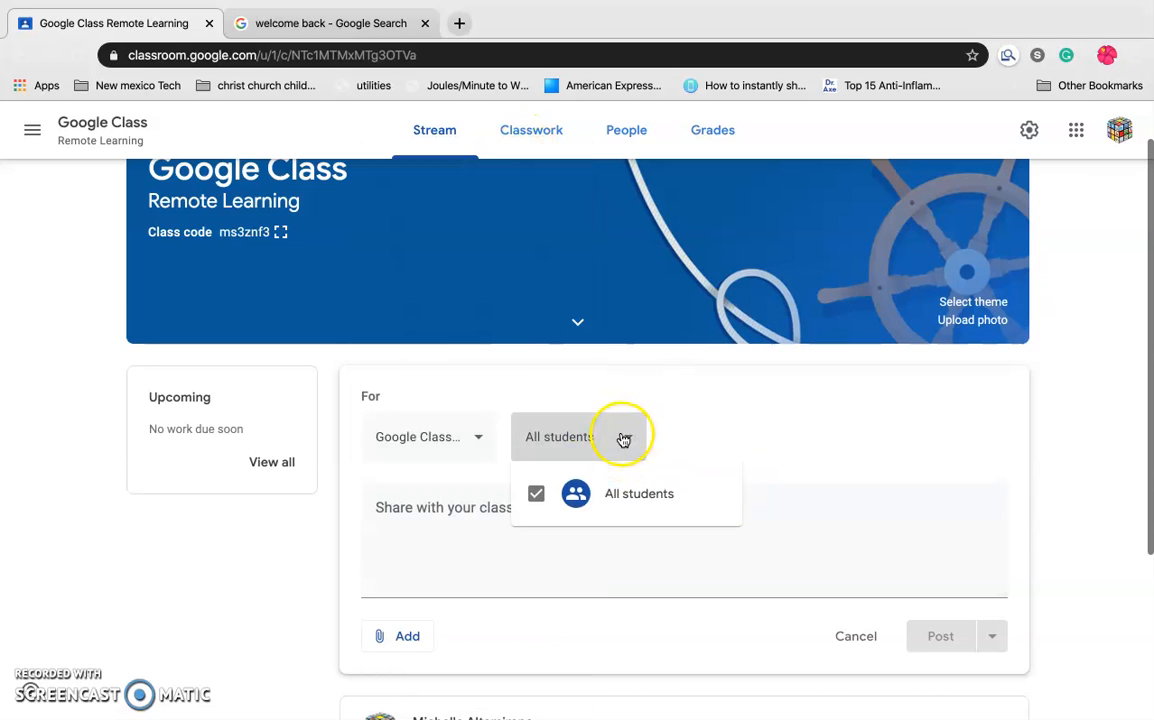
left_click(726, 446)
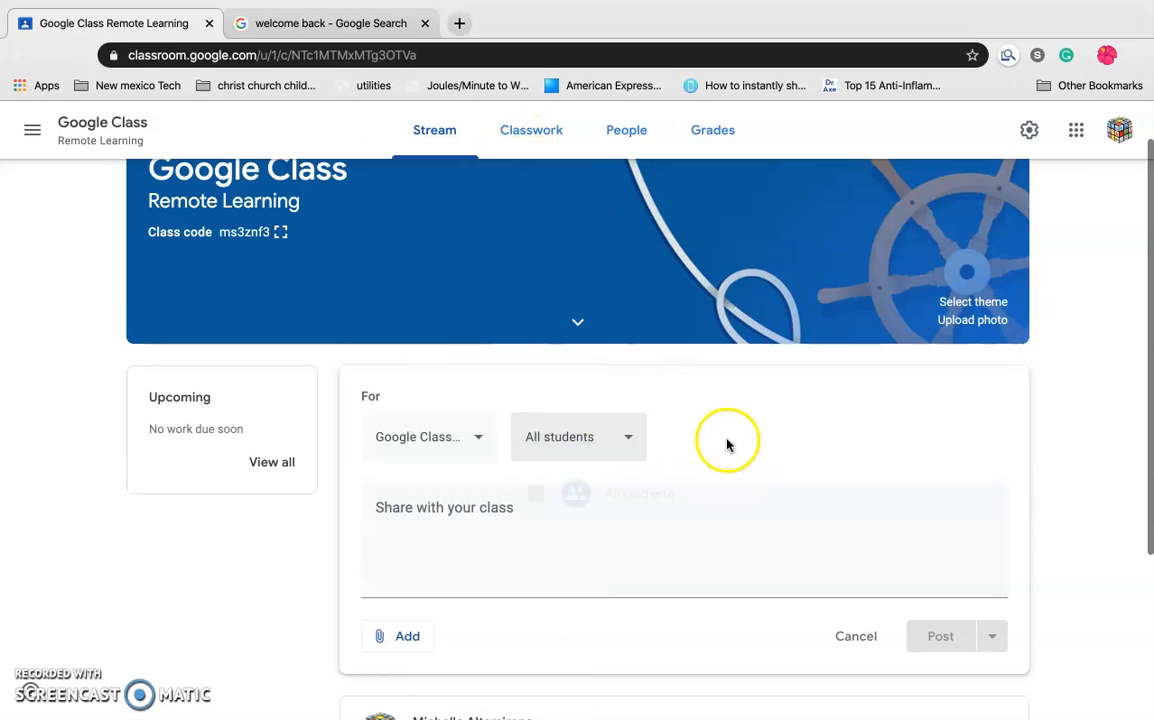
left_click(411, 641)
scroll(414, 648, "down", 2)
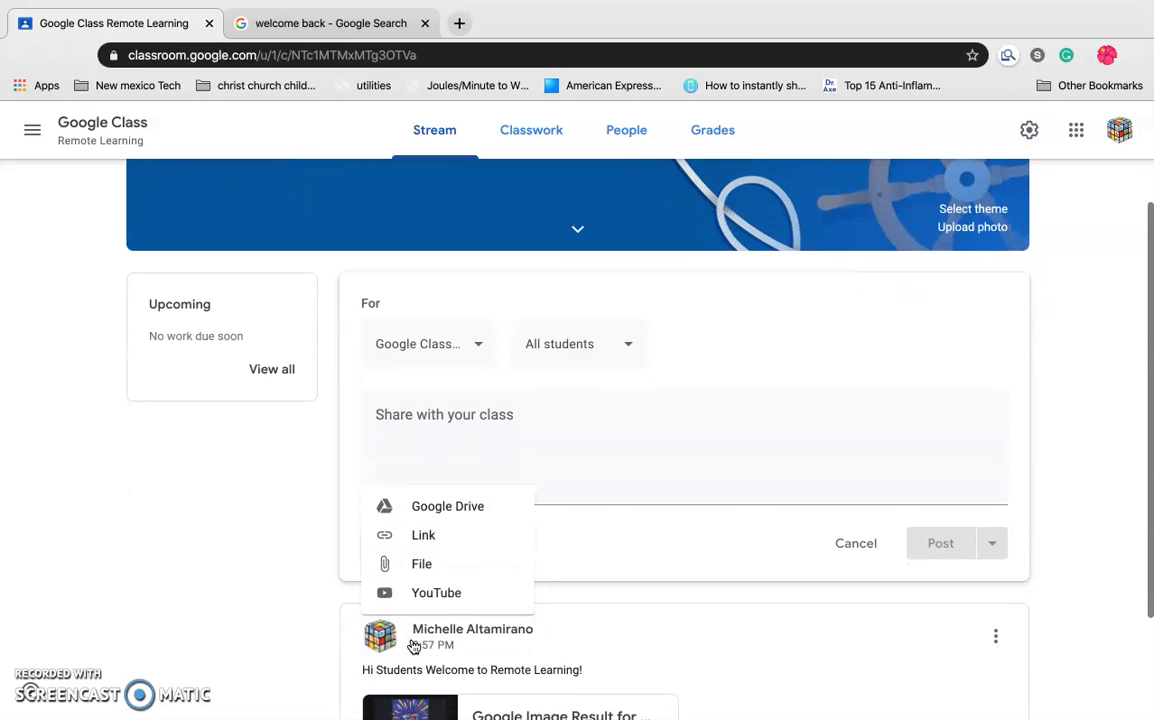
left_click(718, 535)
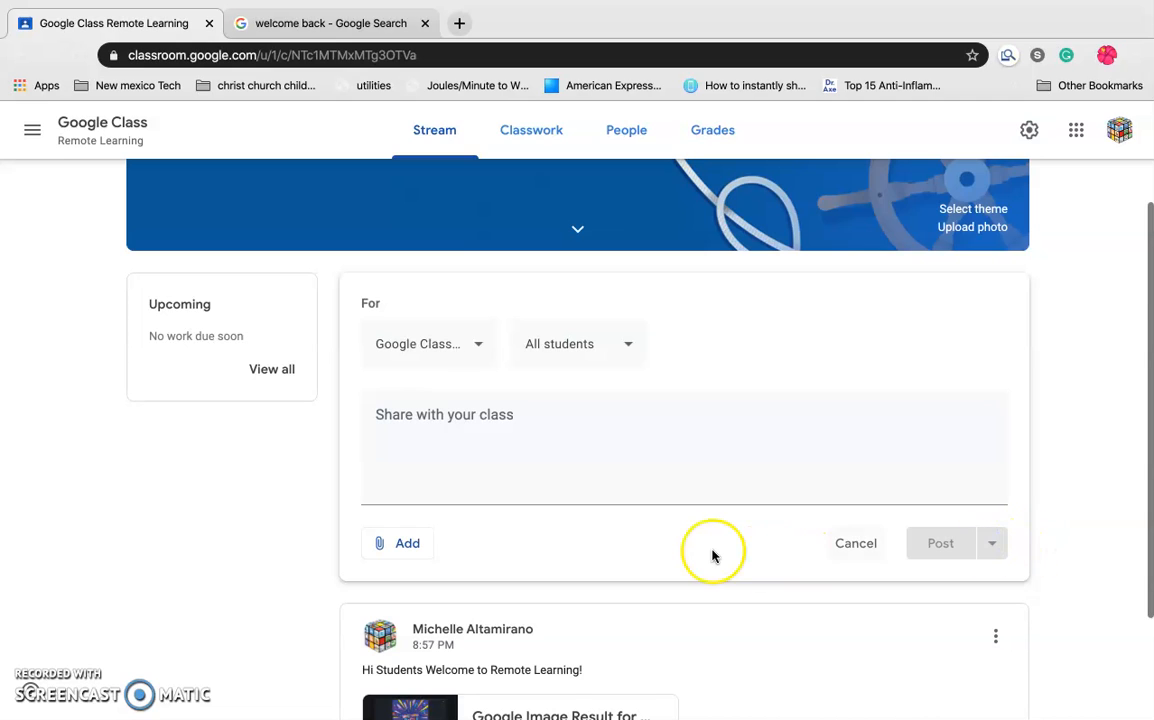
Step: Open the posted welcome announcement for editing to review its fields, and leave without saving
scroll(713, 553, "down", 3)
left_click(998, 482)
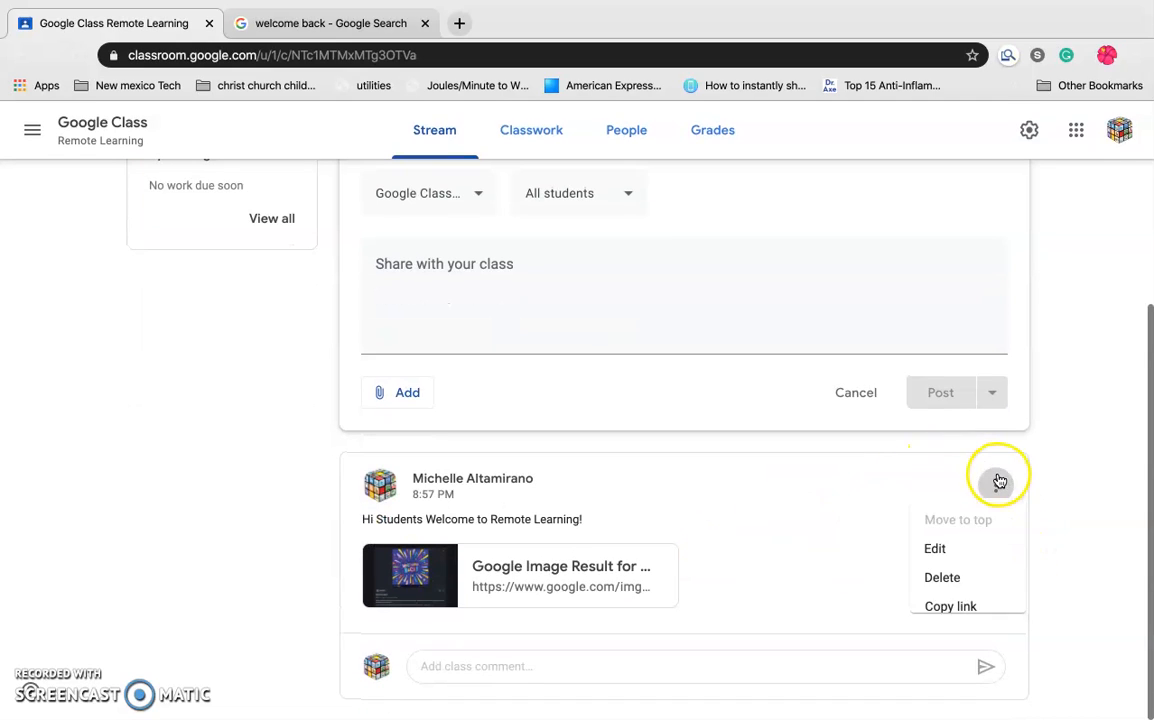
left_click(946, 560)
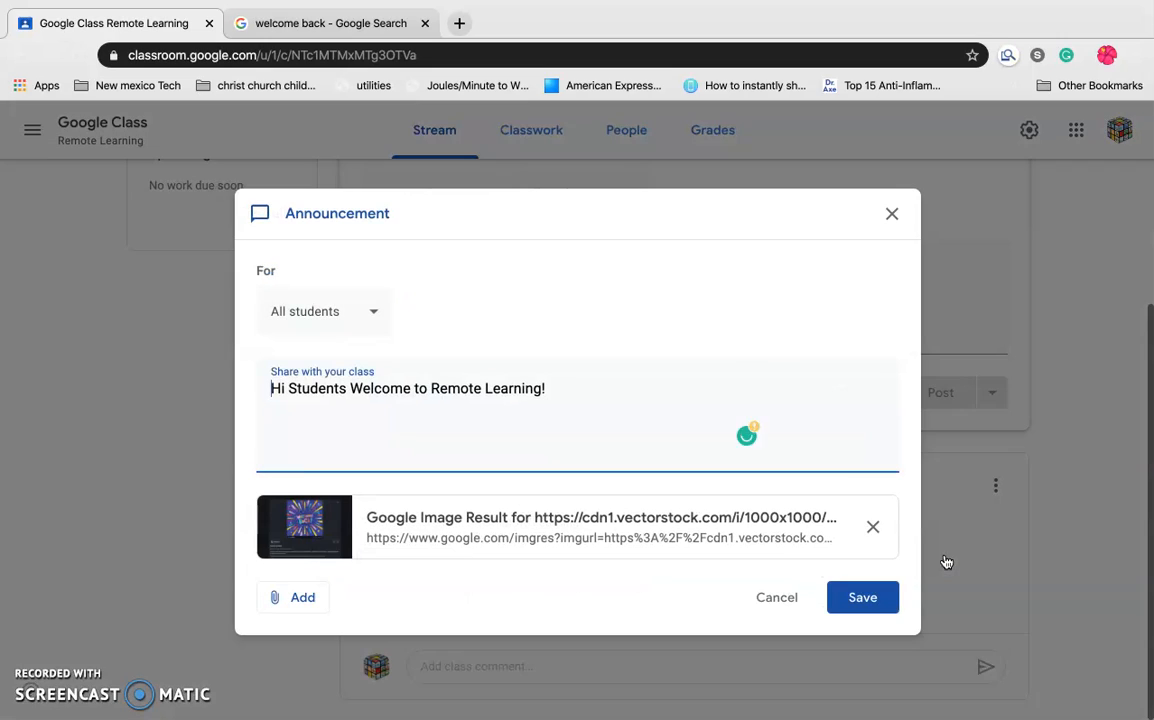
left_click(782, 606)
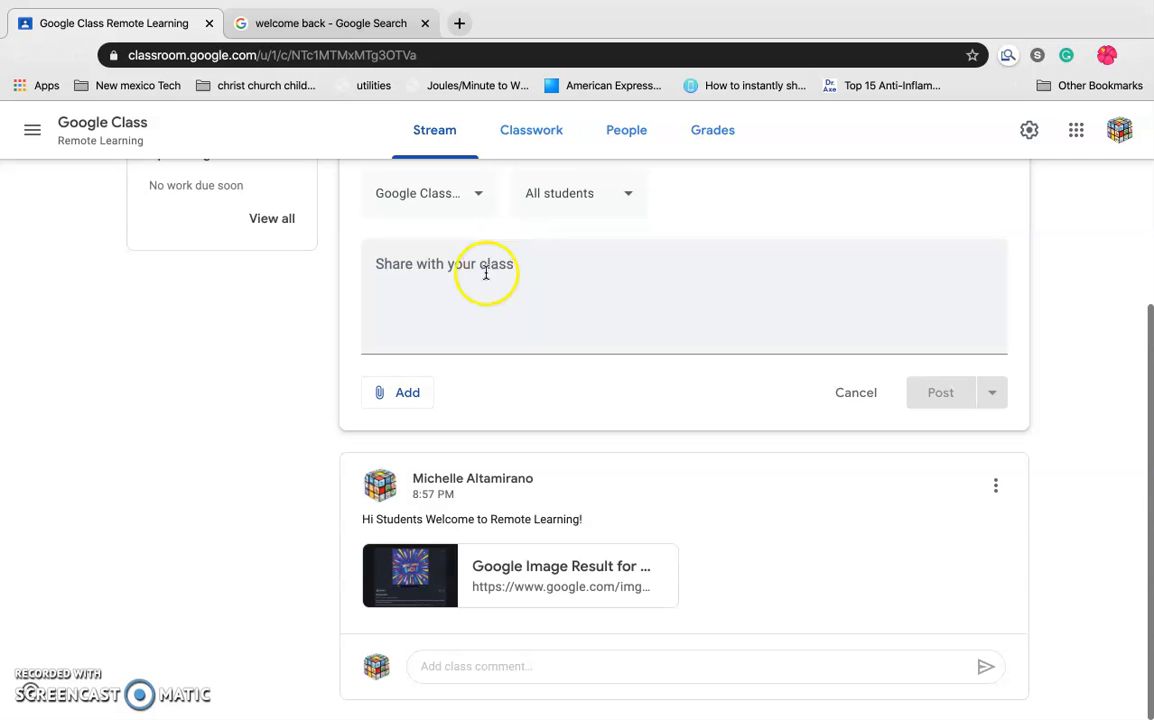
Step: Write a new stream announcement reading "Save for later" and check its scheduling date and time options without scheduling it
scroll(415, 320, "up", 1)
left_click(413, 336)
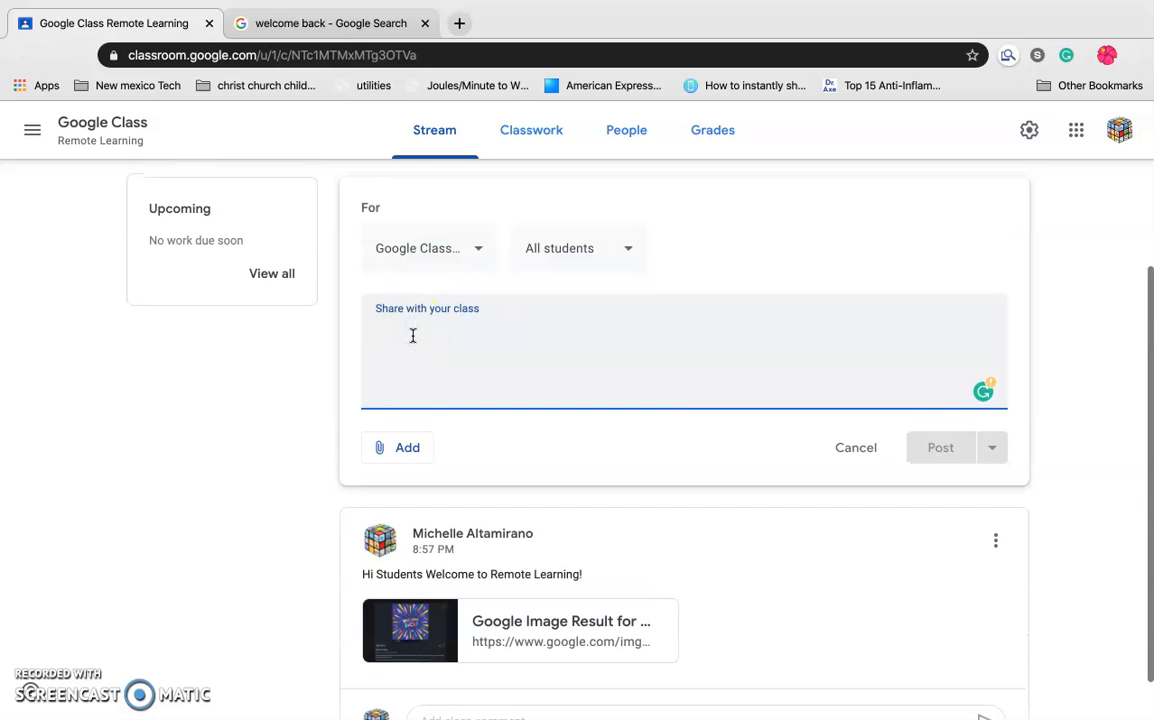
type("Sav")
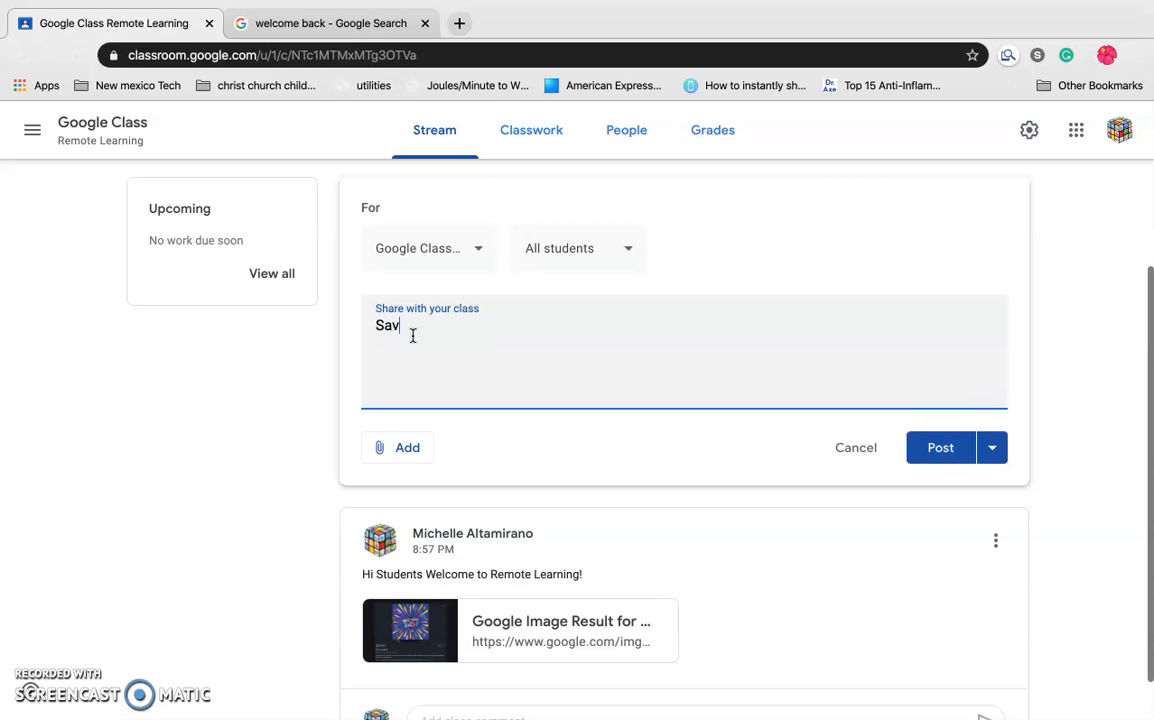
type("e for later")
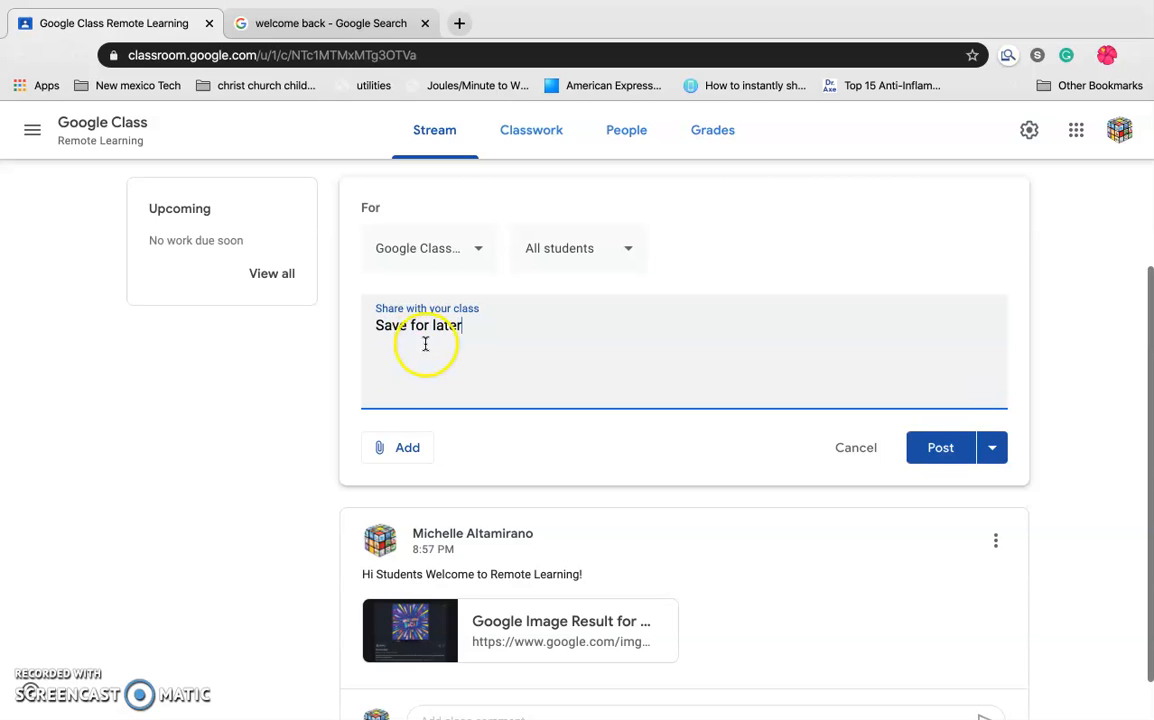
left_click(1003, 459)
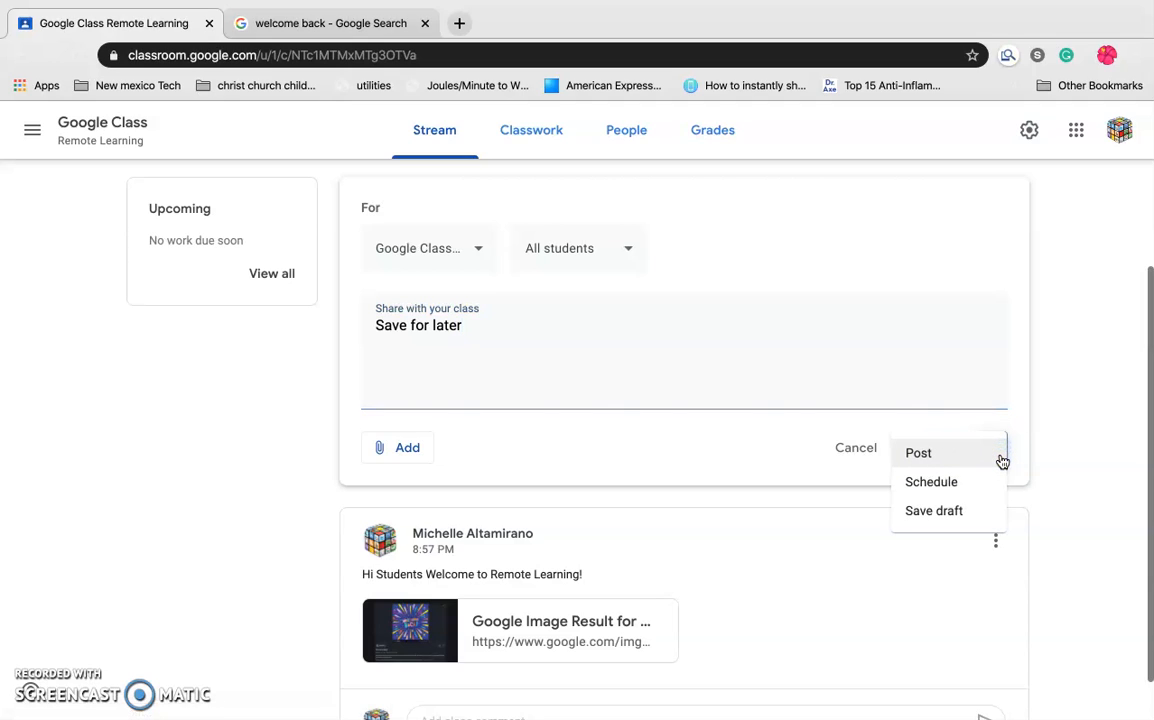
left_click(971, 488)
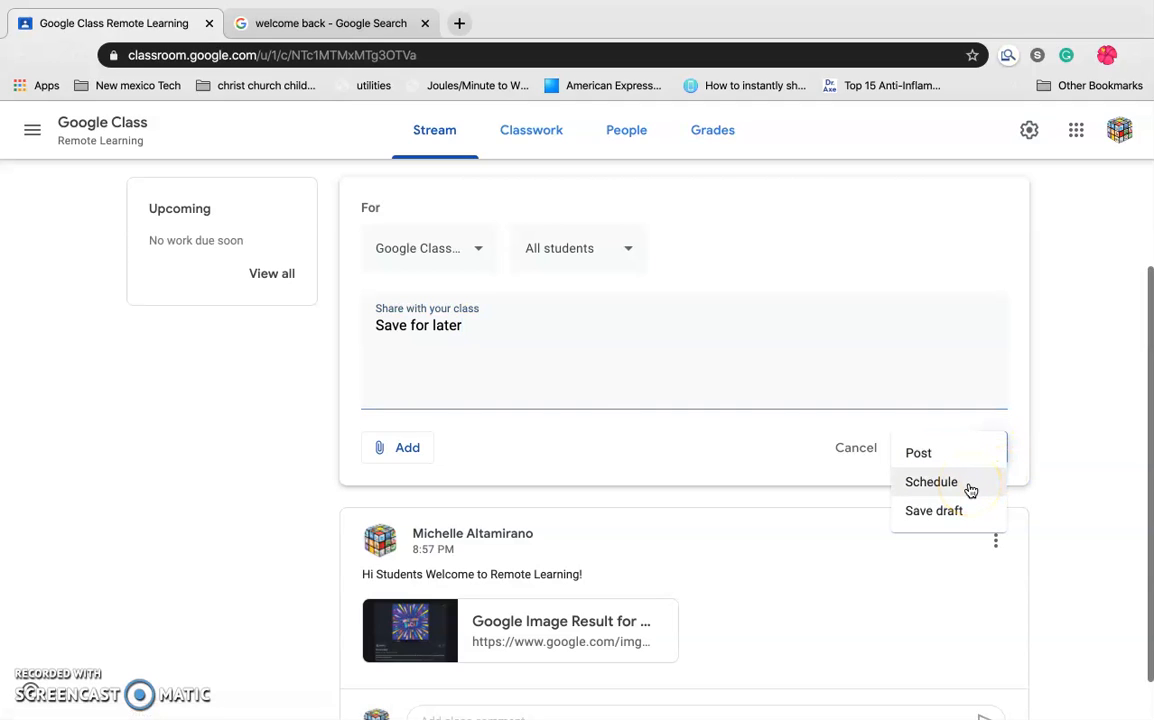
left_click(971, 488)
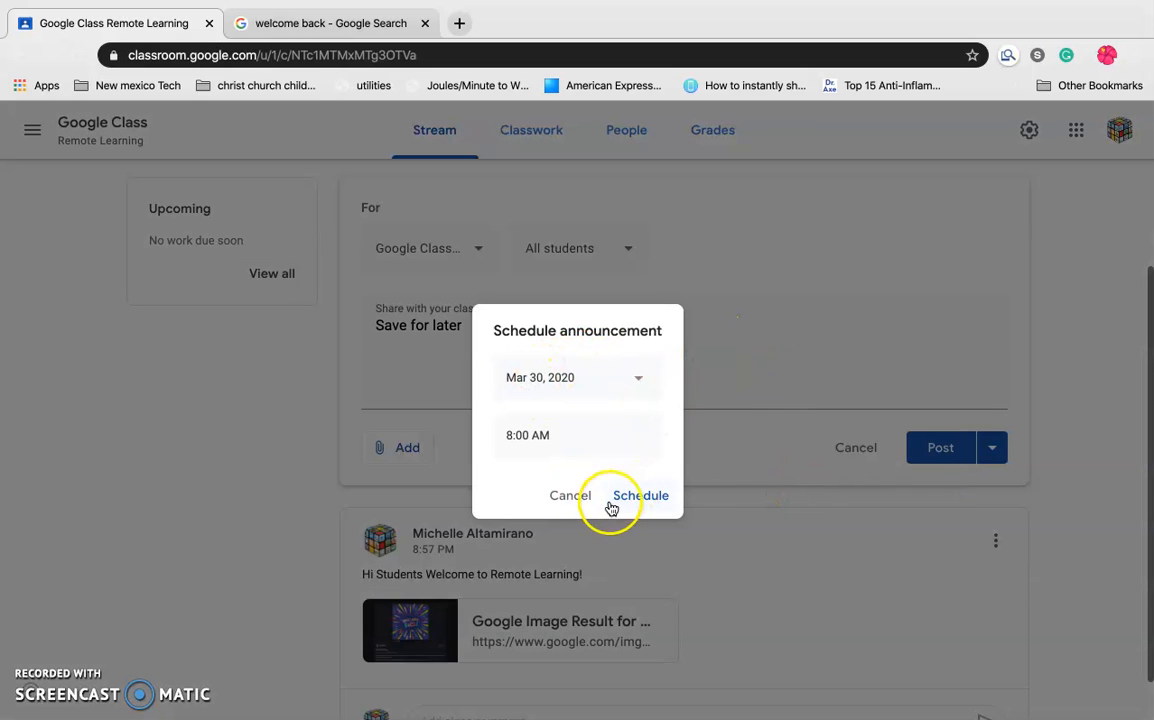
left_click(575, 496)
Step: Save the "Save for later" announcement as a draft, and delete that draft from the saved announcements
left_click(991, 450)
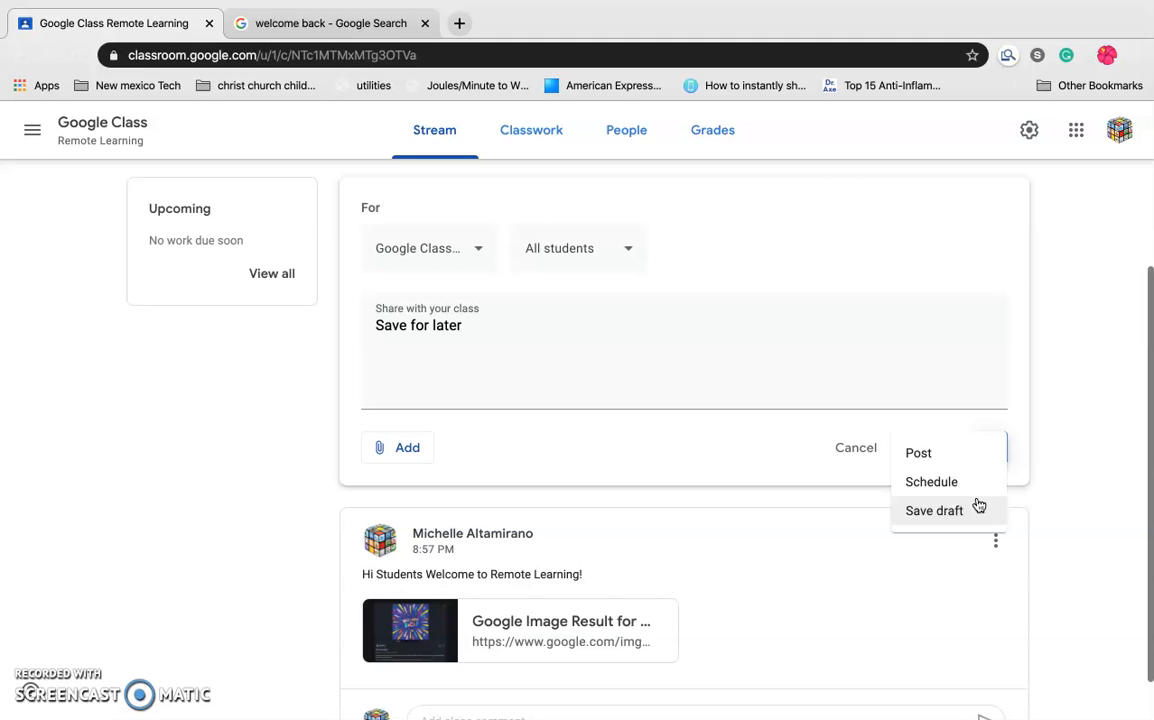
left_click(978, 506)
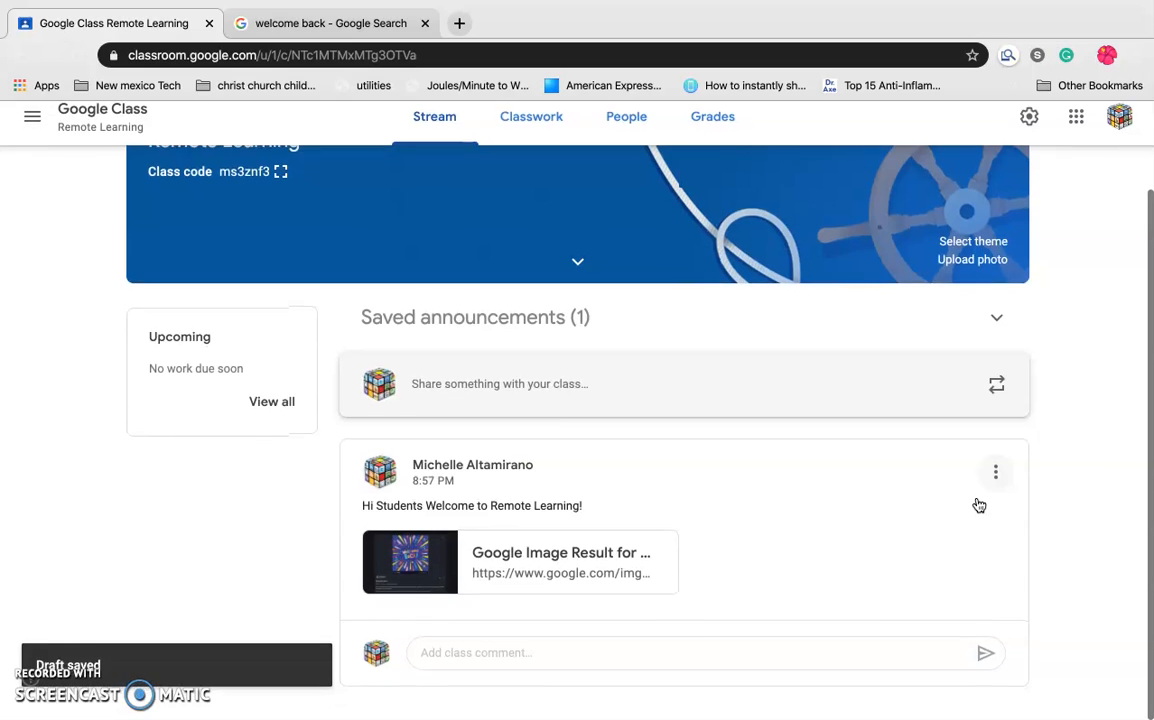
left_click(602, 404)
left_click(585, 332)
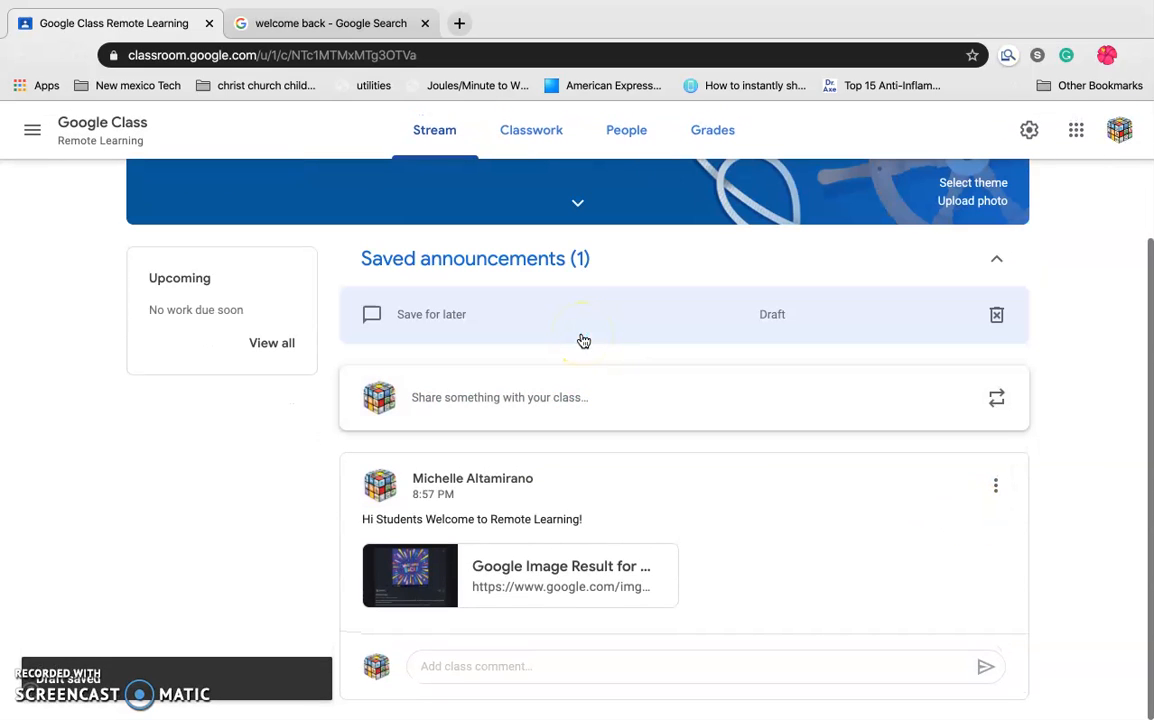
left_click(1001, 322)
left_click(658, 445)
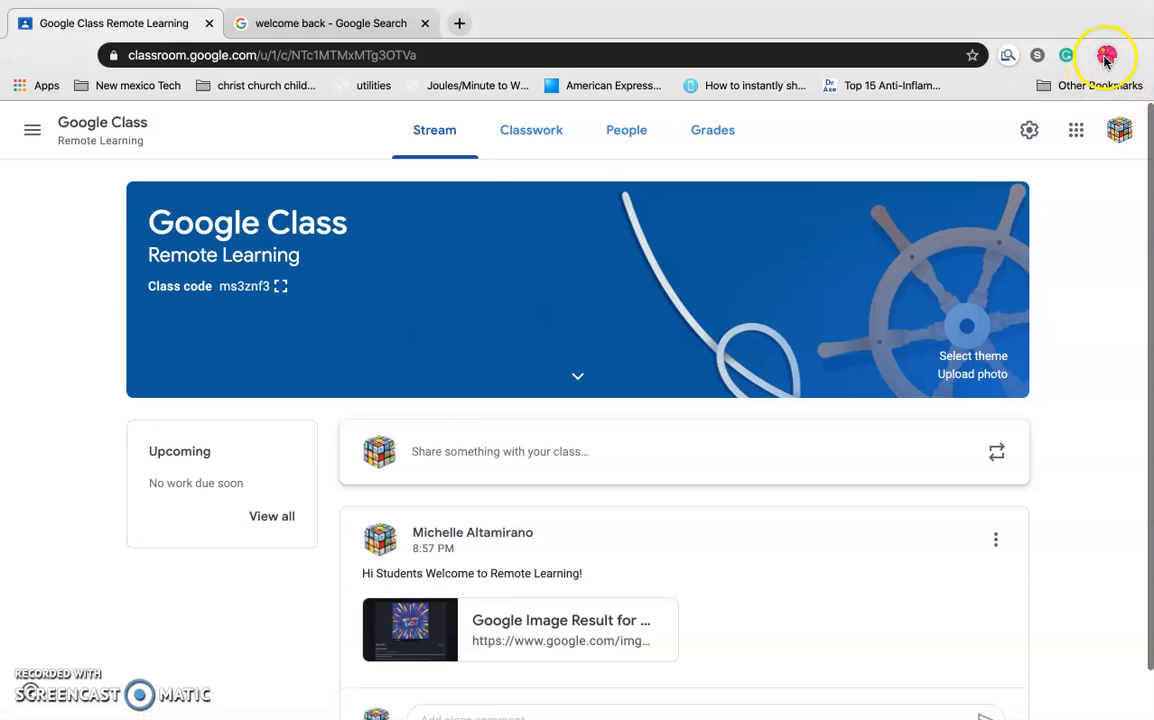
Step: Look through the list of taught classes down to the archived classes, and open the Classroom settings page
left_click(32, 131)
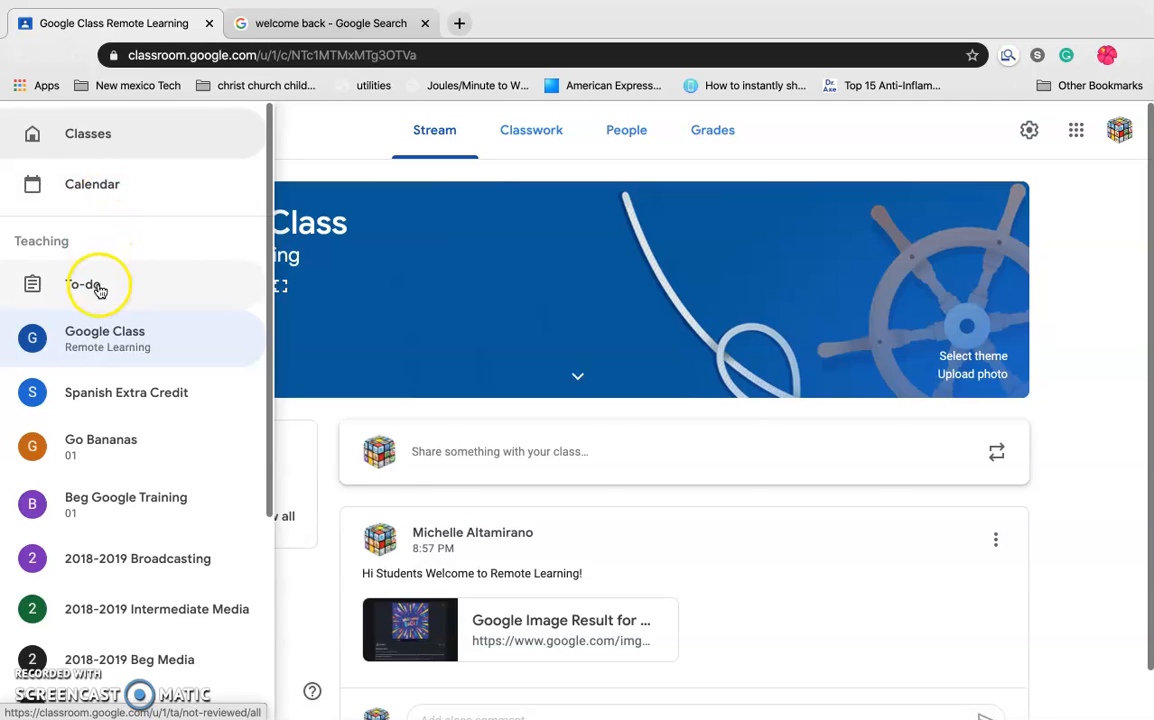
scroll(103, 450, "down", 3)
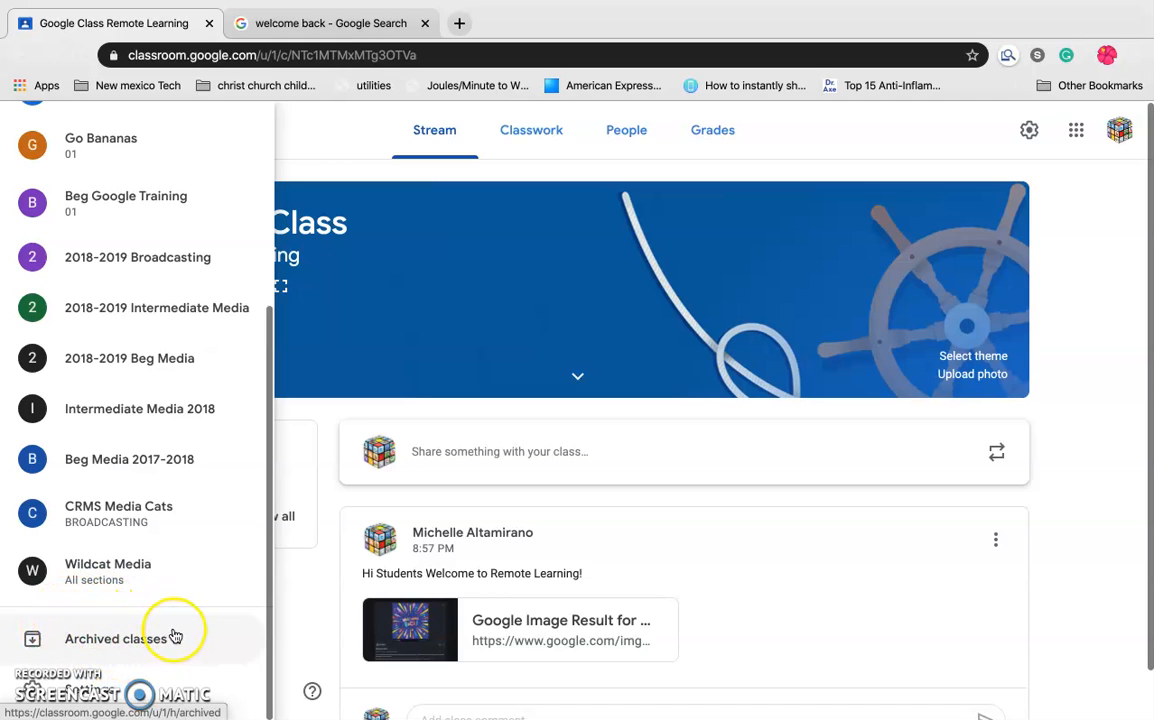
left_click(103, 684)
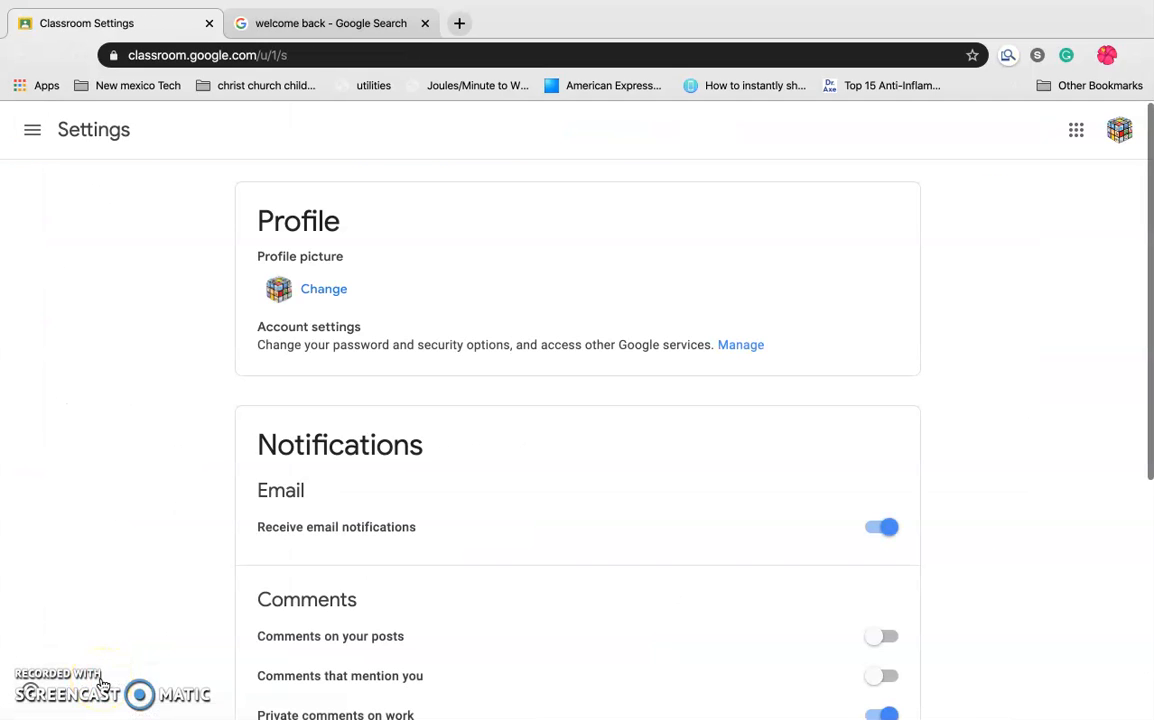
Step: Review the Classroom notification settings for email, comments, taught classes and class notifications
scroll(587, 623, "down", 3)
scroll(588, 626, "down", 1)
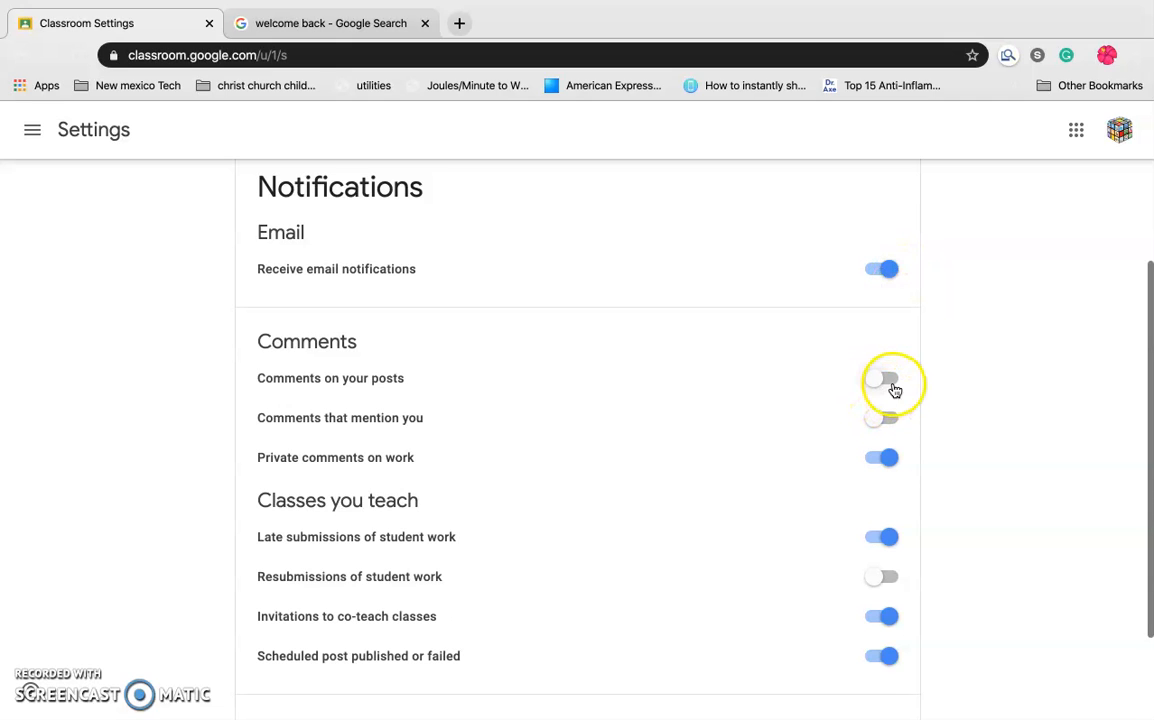
scroll(895, 391, "down", 2)
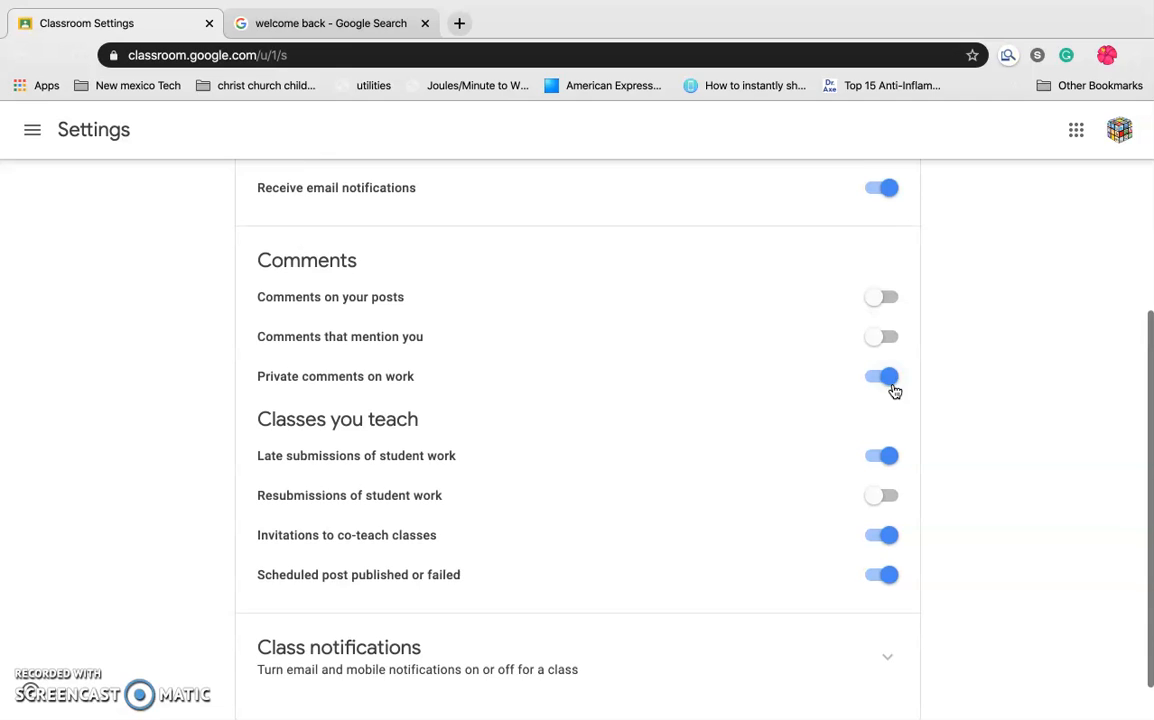
scroll(895, 391, "down", 1)
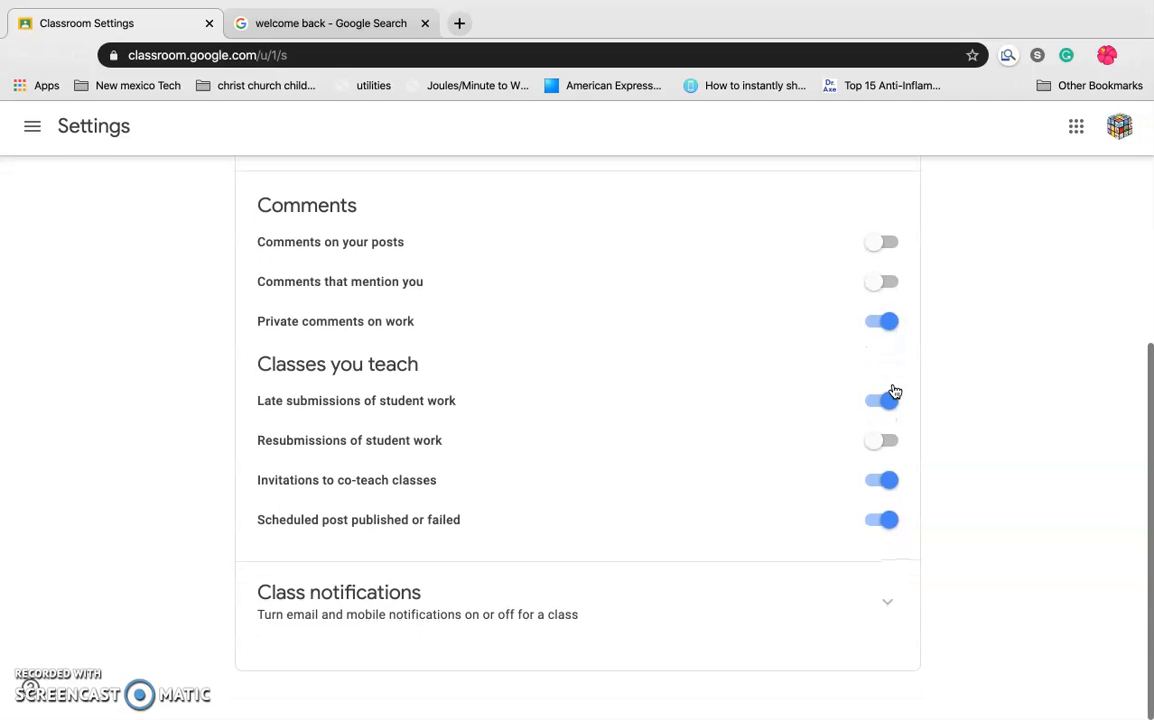
left_click(860, 612)
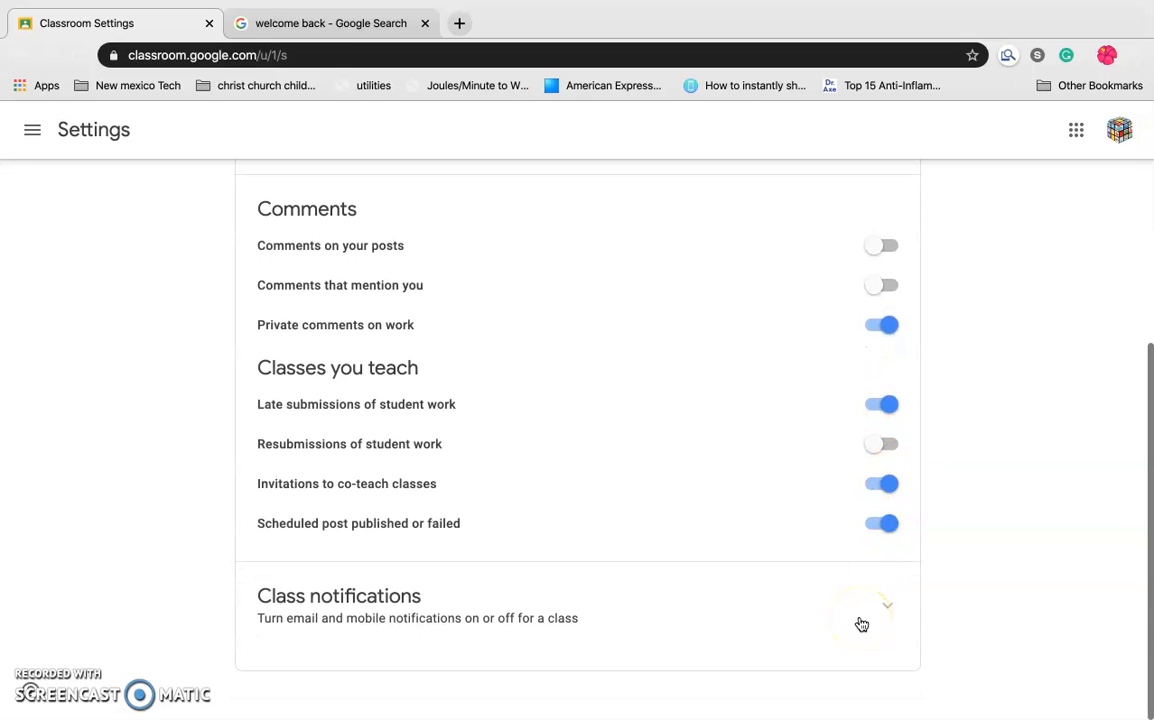
scroll(860, 623, "up", 8)
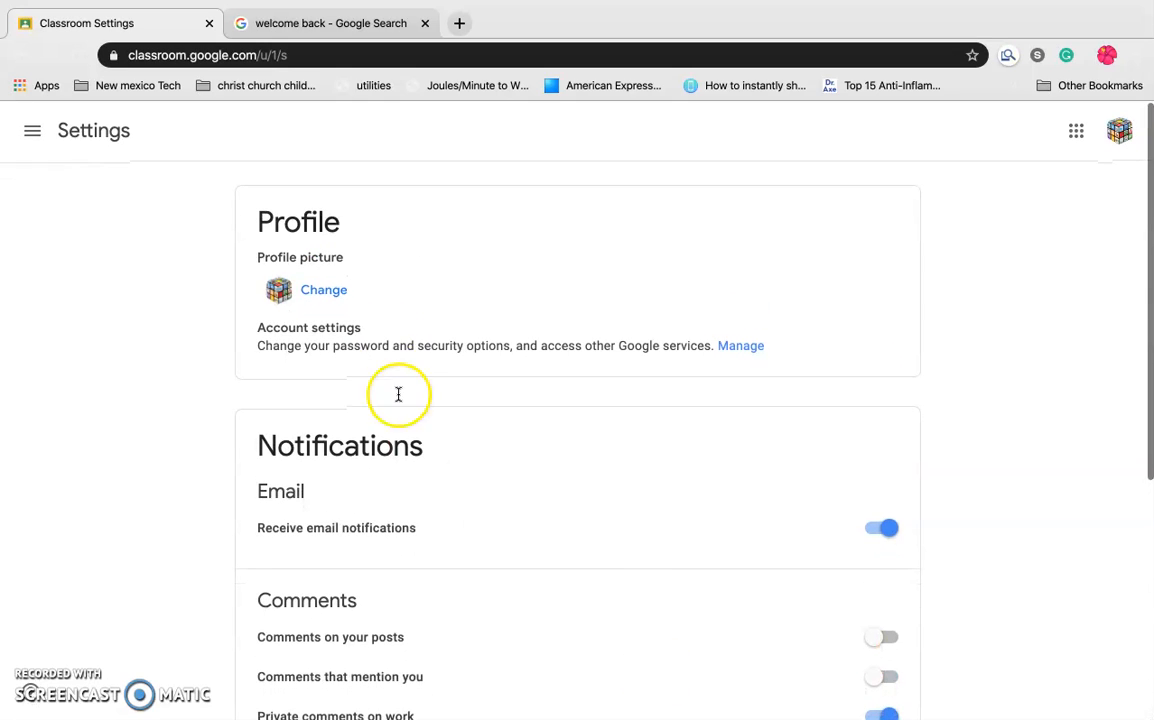
Step: Open the Google Class Remote Learning class and go to its Classwork page
left_click(32, 132)
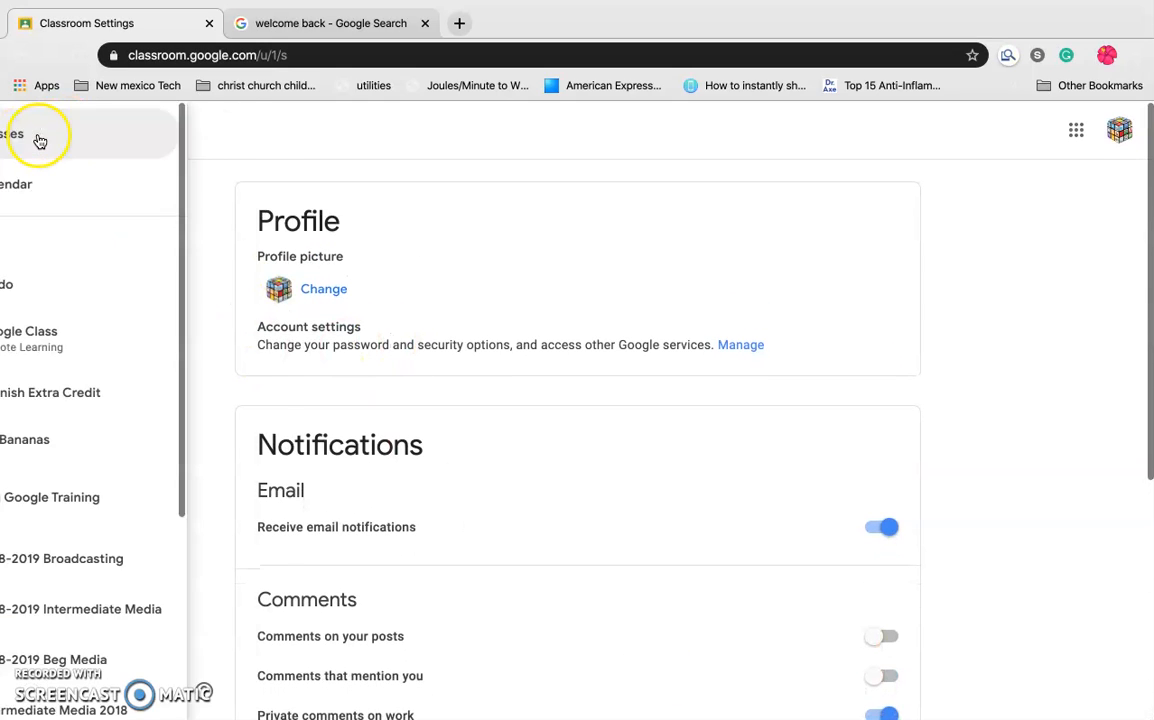
left_click(86, 333)
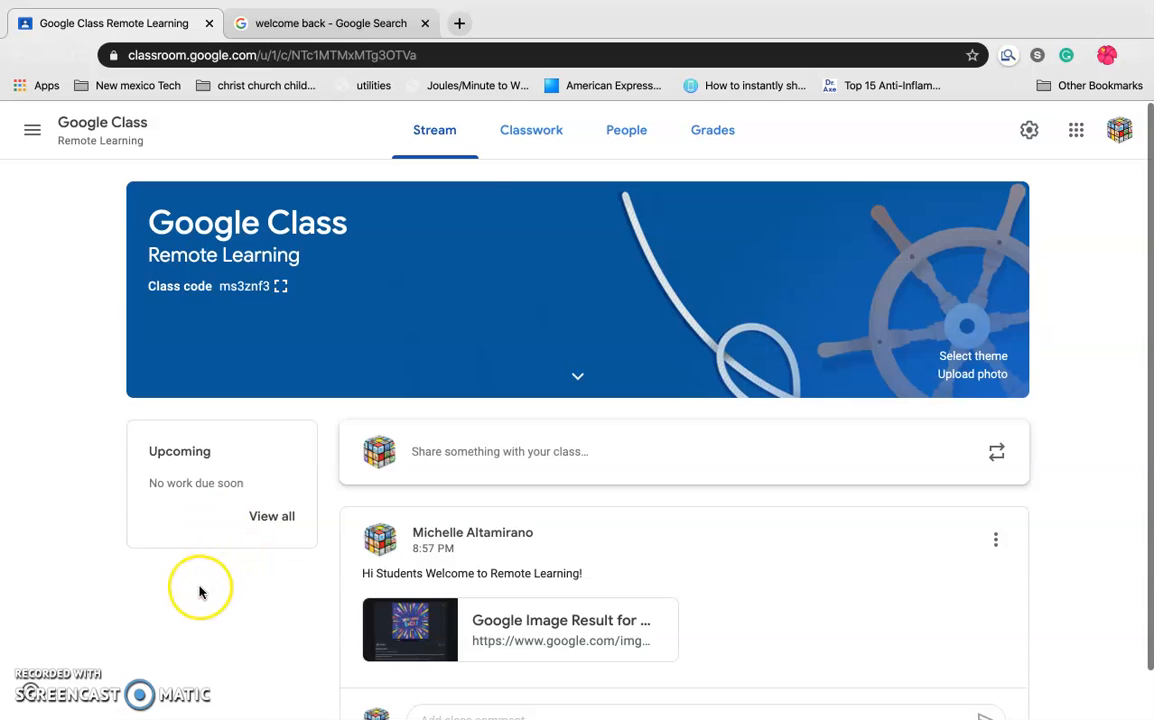
scroll(200, 592, "down", 1)
scroll(200, 592, "up", 1)
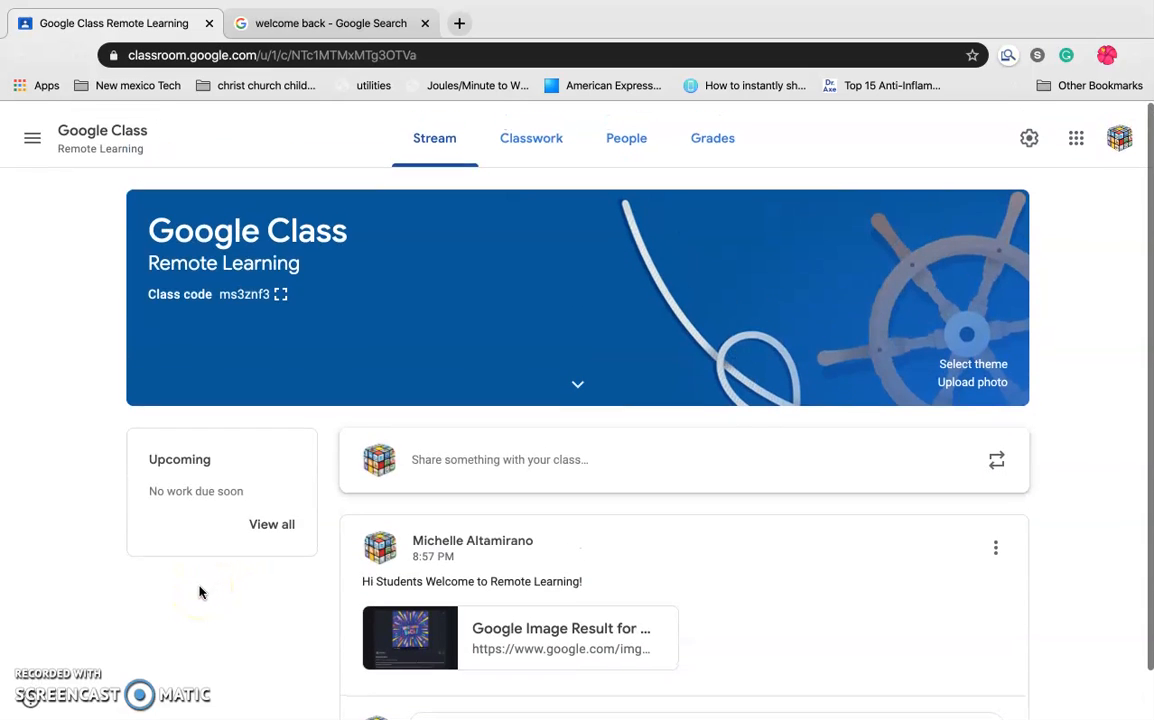
left_click(528, 148)
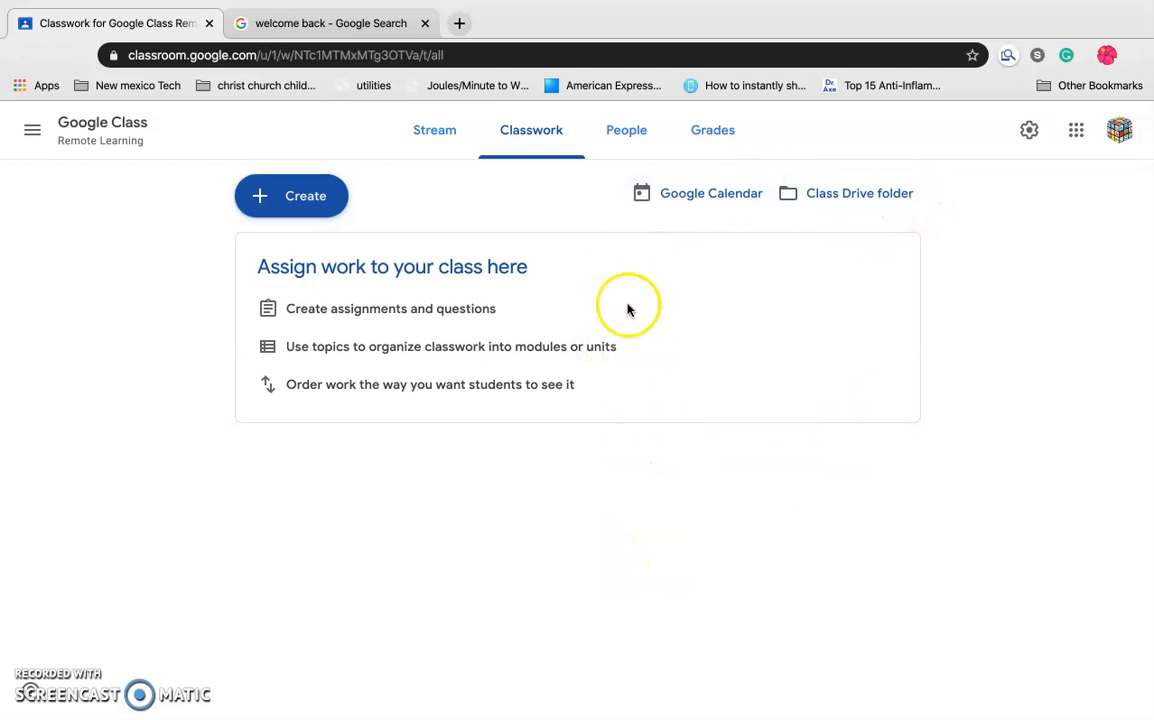
Step: Create a classwork topic named "How to Use"
left_click(306, 197)
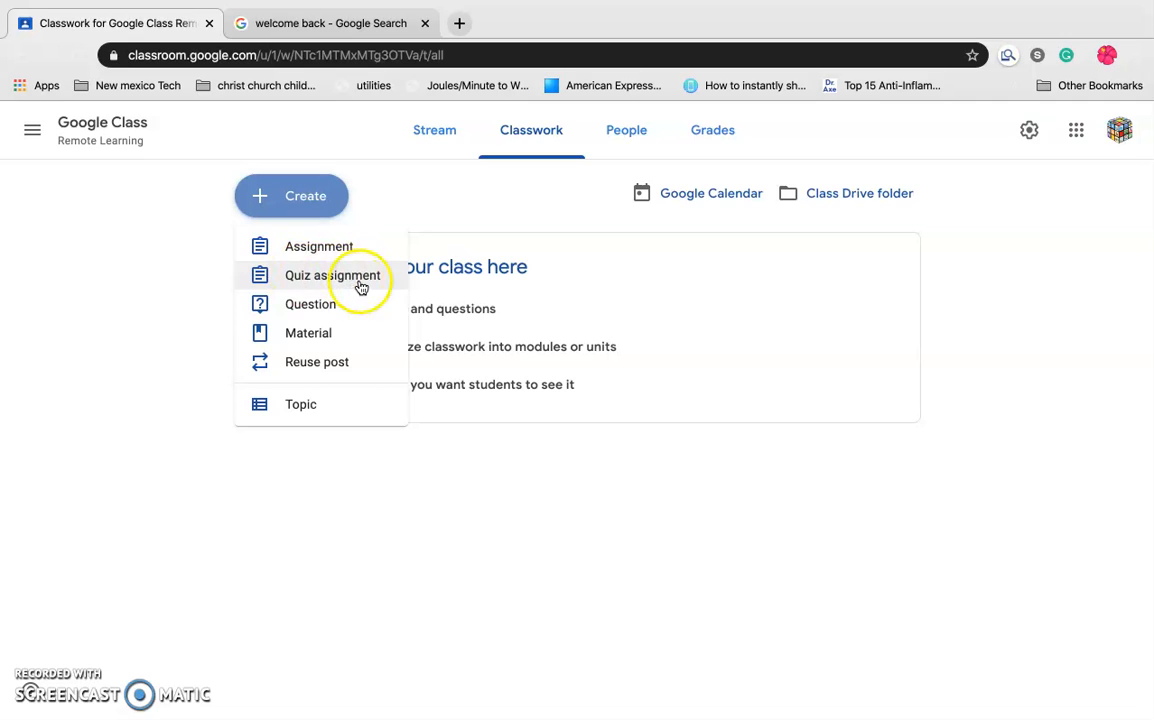
left_click(336, 364)
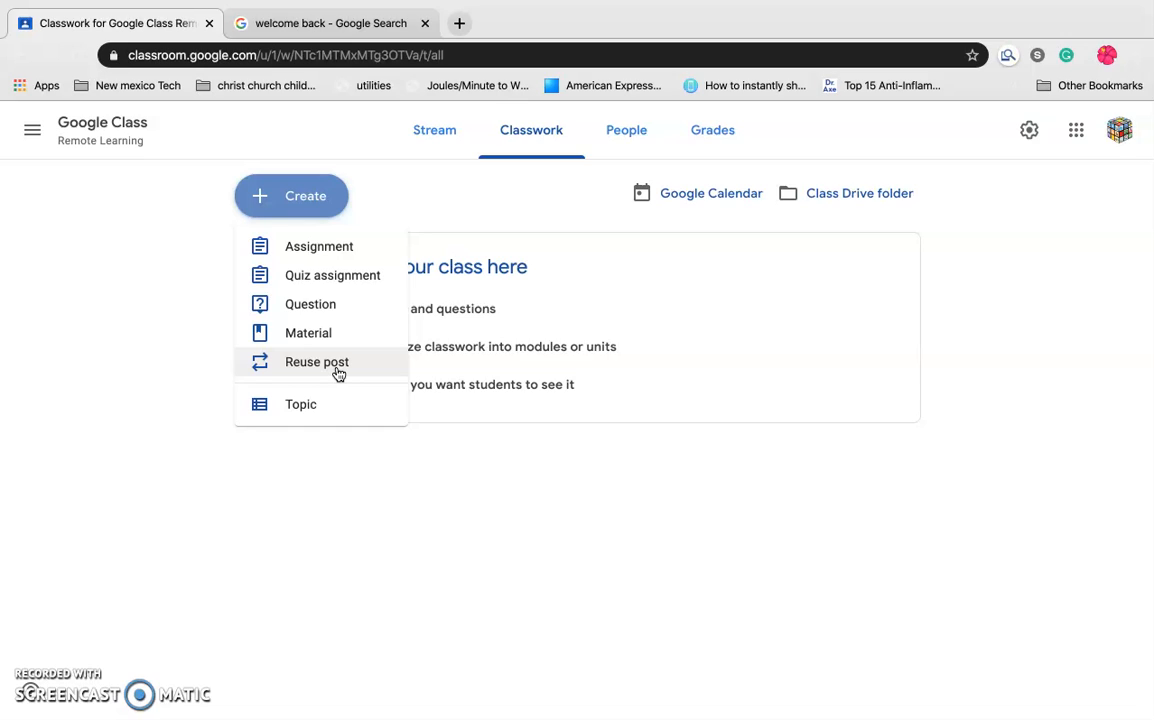
left_click(302, 406)
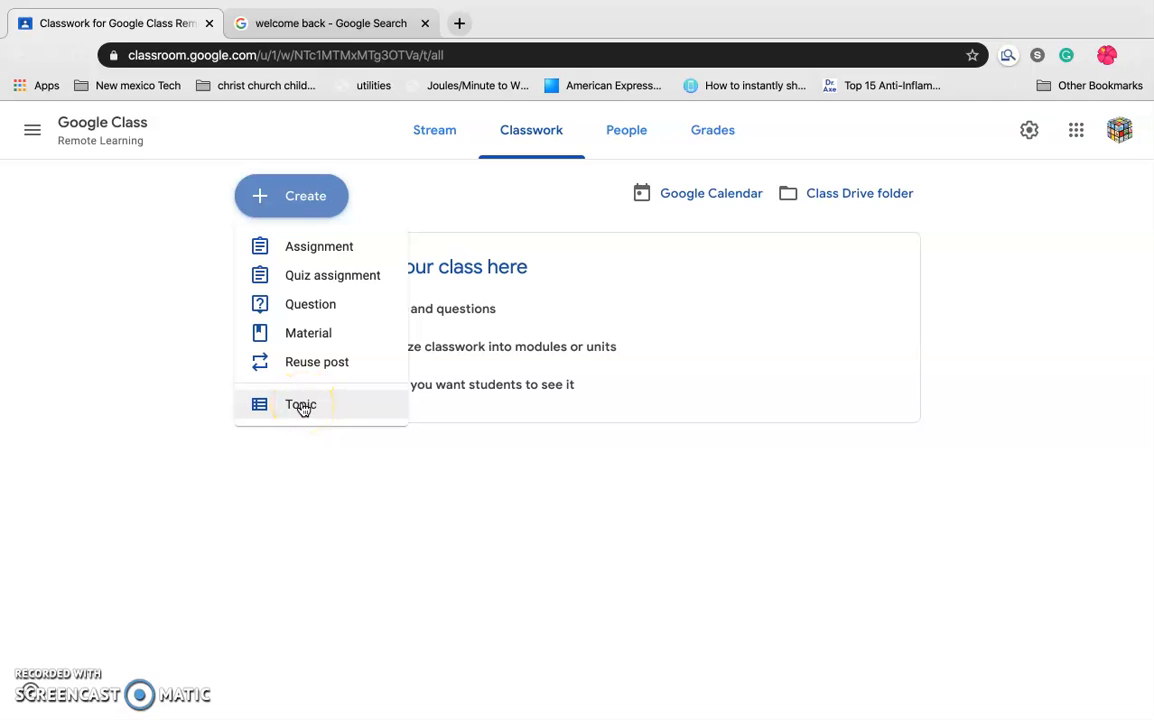
left_click(302, 406)
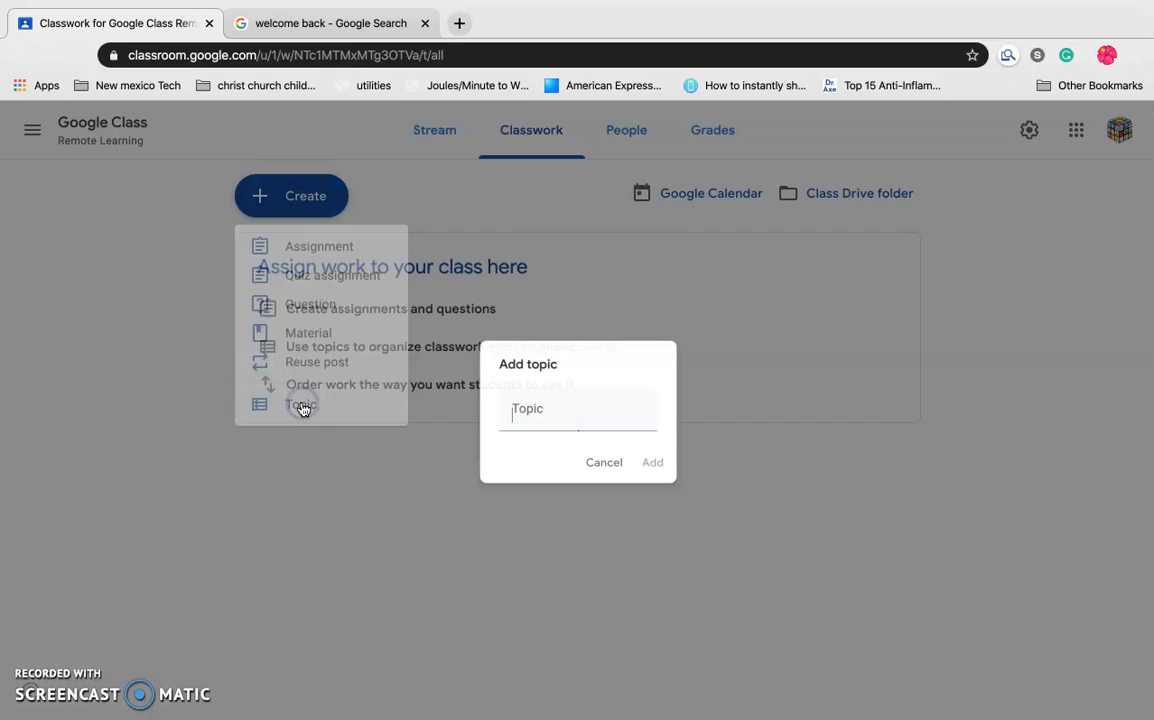
type("How to Ues")
key("BackSpace")
key("BackSpace")
type("se")
key("Return")
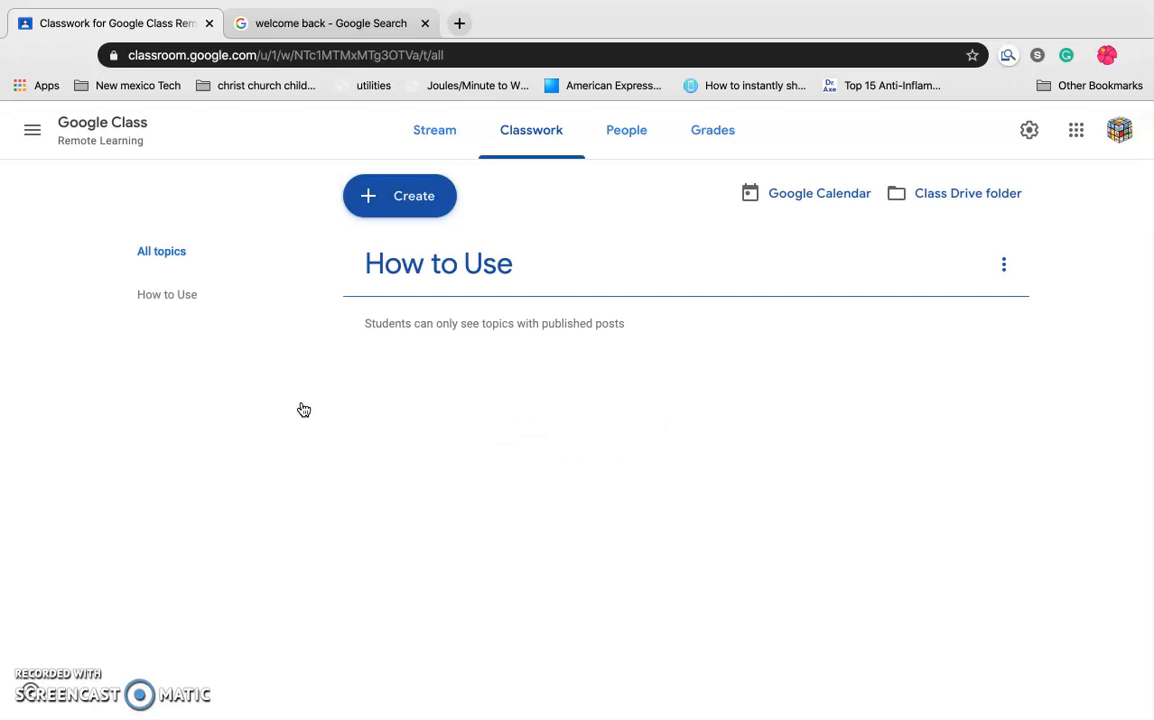
Step: Start a new assignment, dismiss the rubric tip, and title it "#1 how to"
left_click(421, 201)
left_click(413, 245)
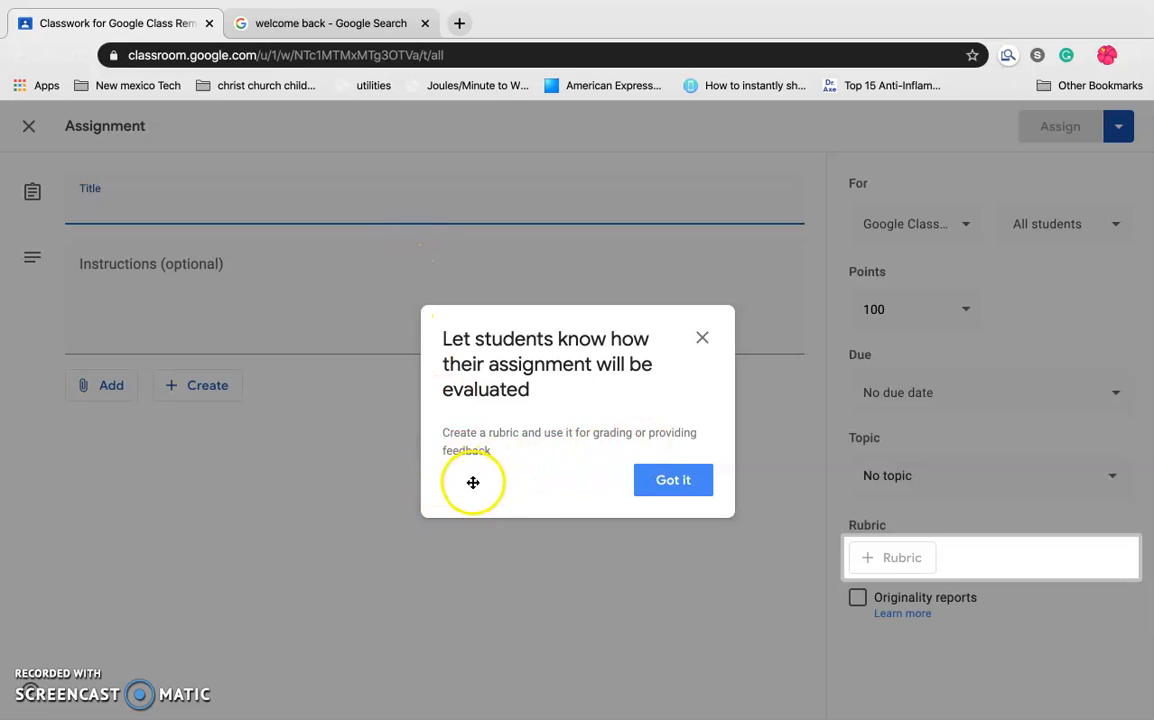
left_click(674, 482)
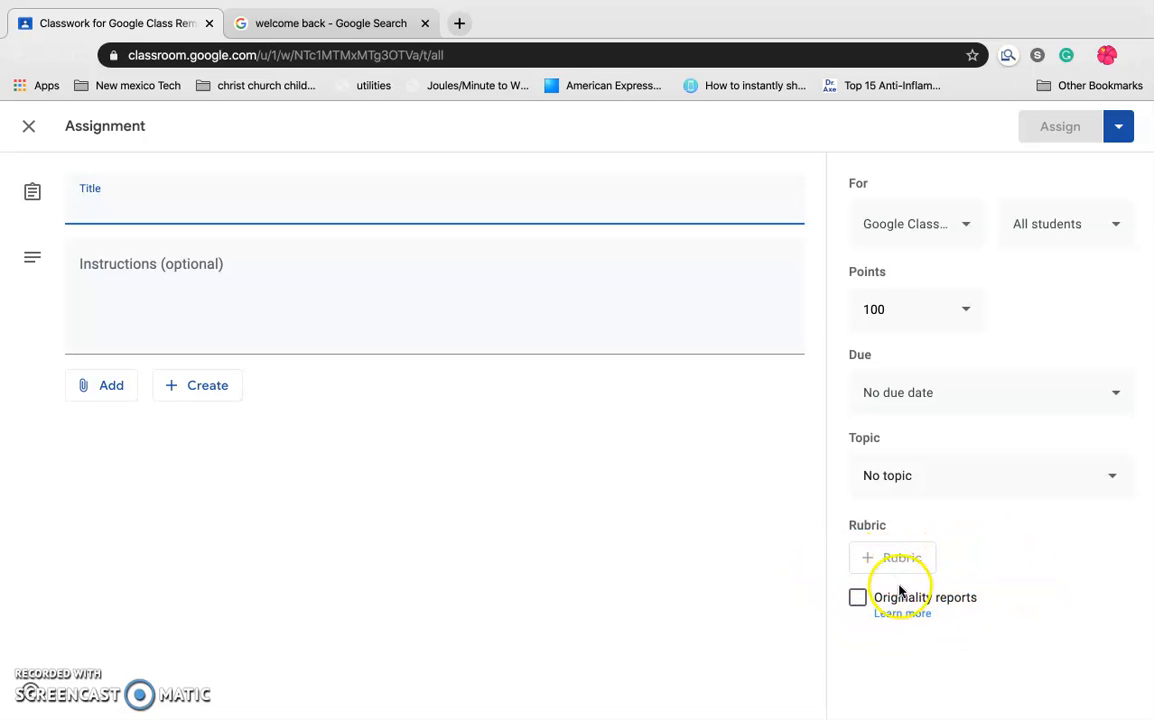
left_click(253, 205)
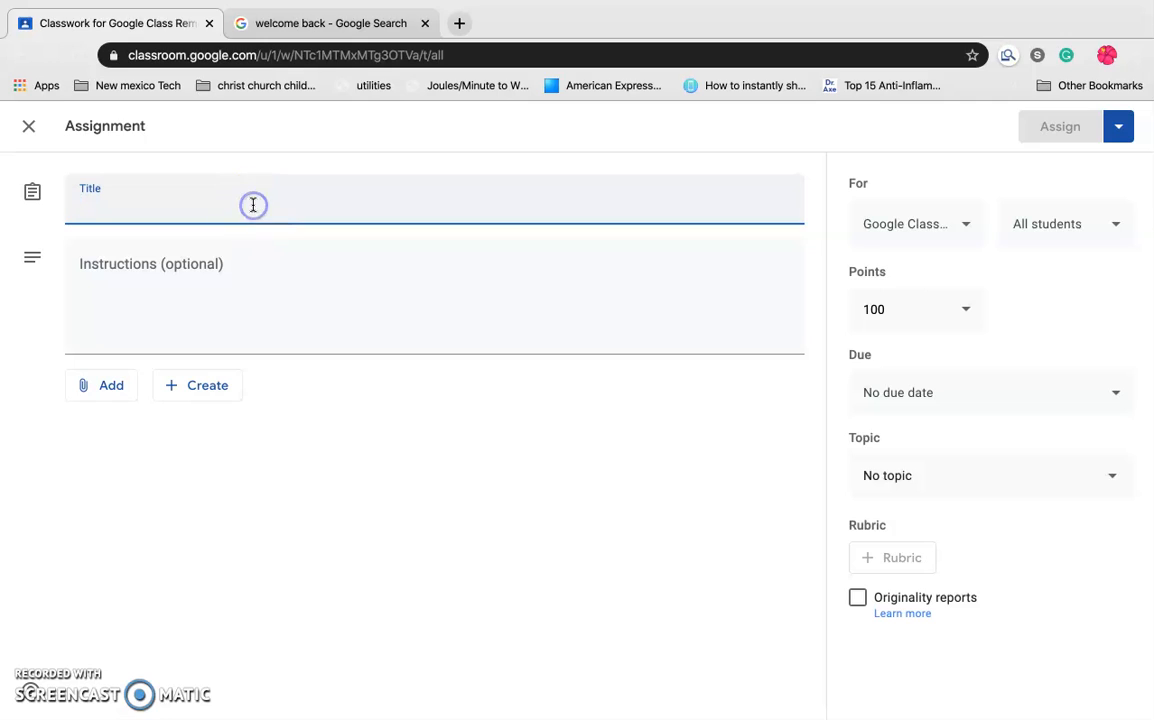
type("#1")
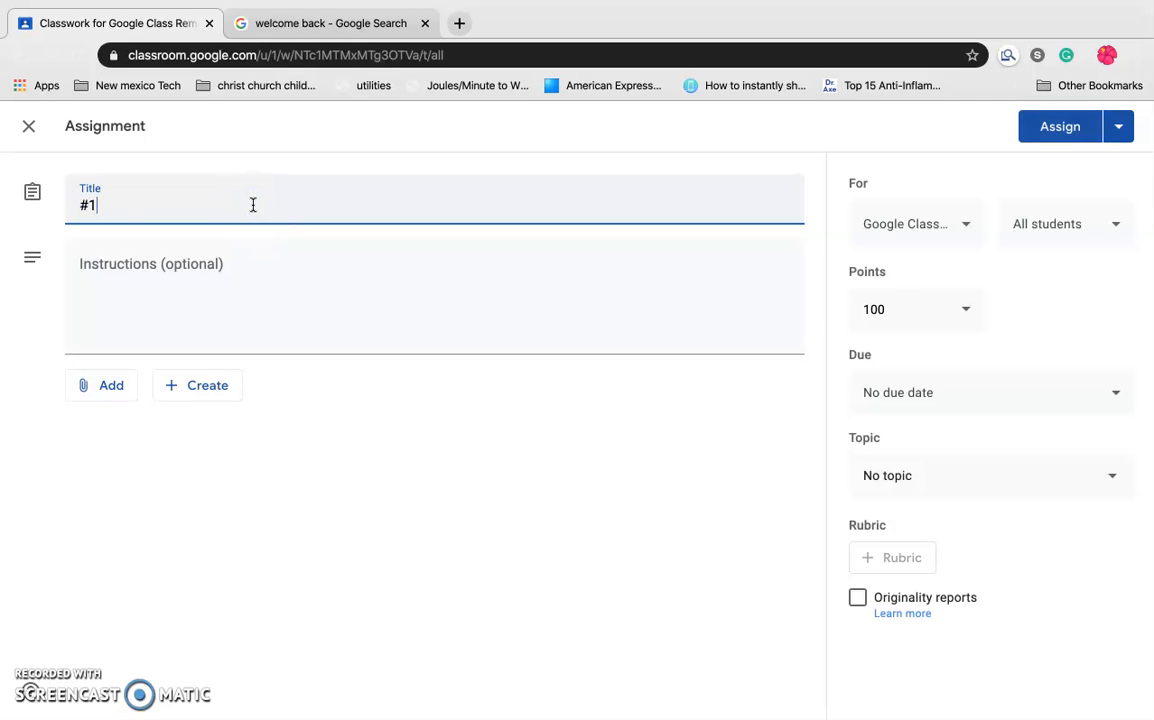
type(" how to")
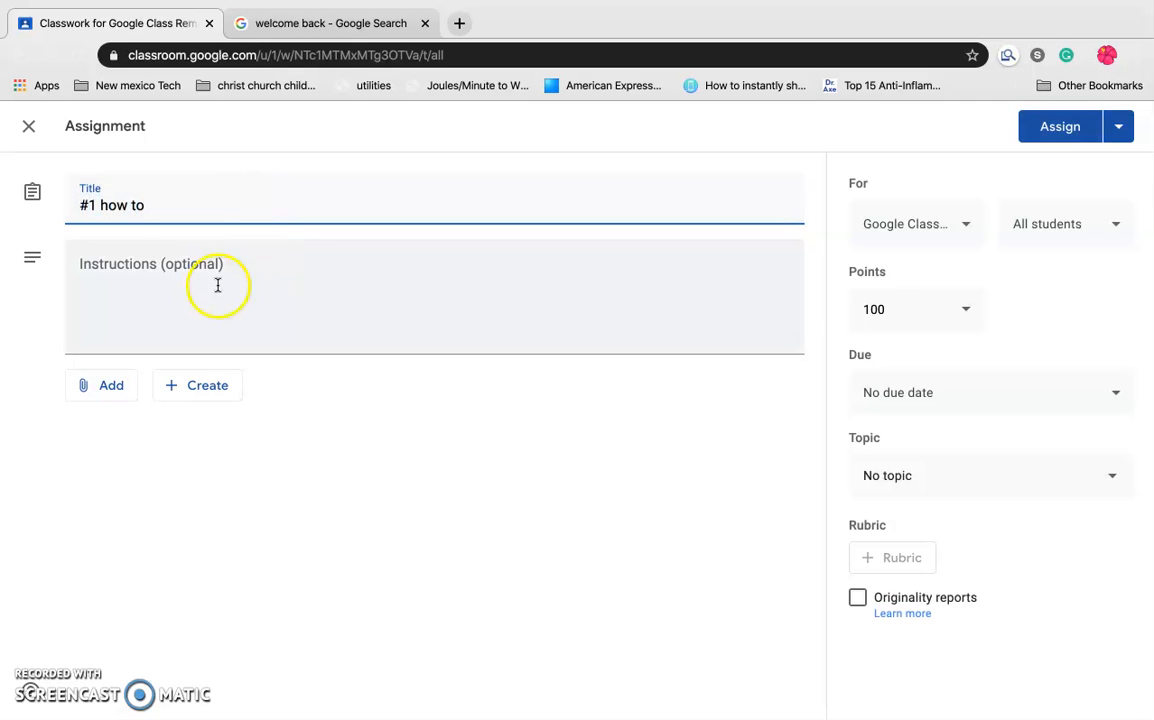
type("Pleas")
key("BackSpace")
key("BackSpace")
key("BackSpace")
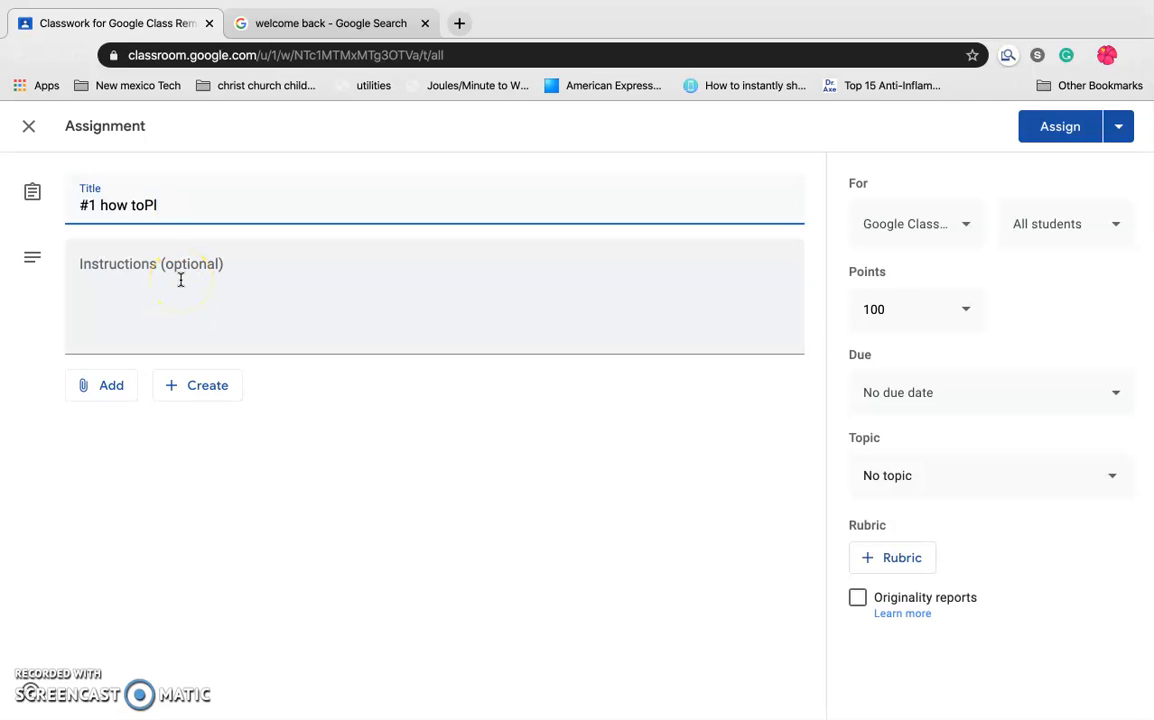
Step: Enter the assignment instructions "Please watch one Google How to Video! :-)"
left_click(153, 292)
type("Please")
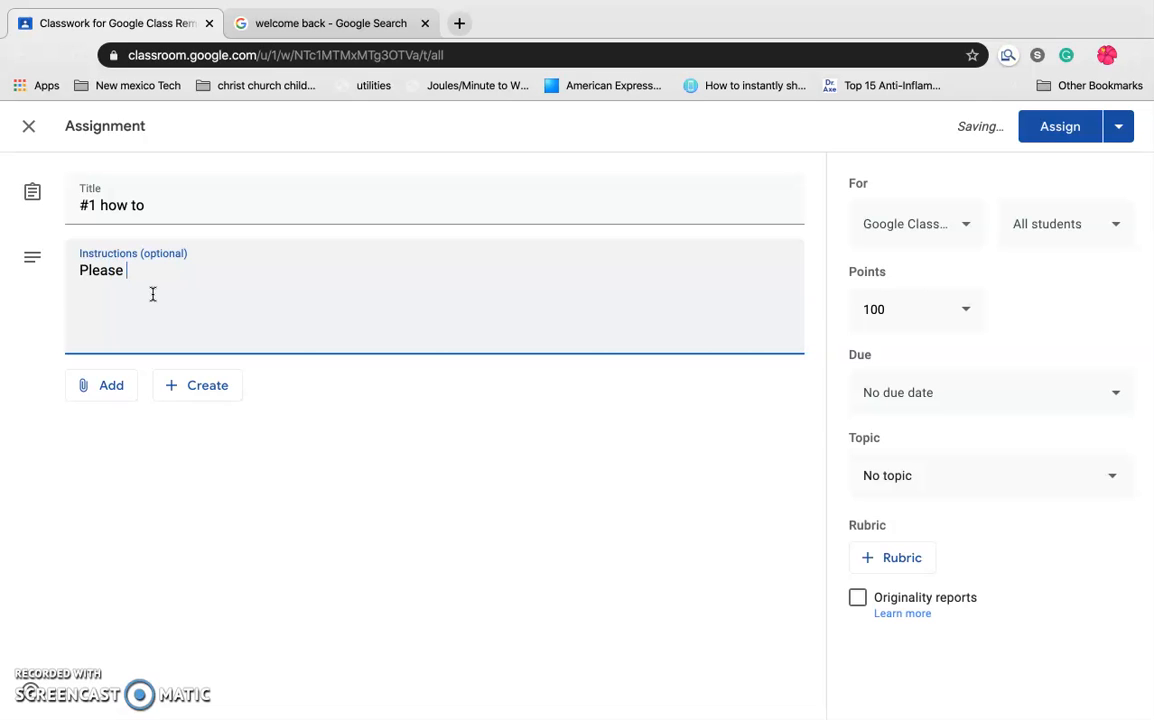
type(" watch one Google How to Video! :-)")
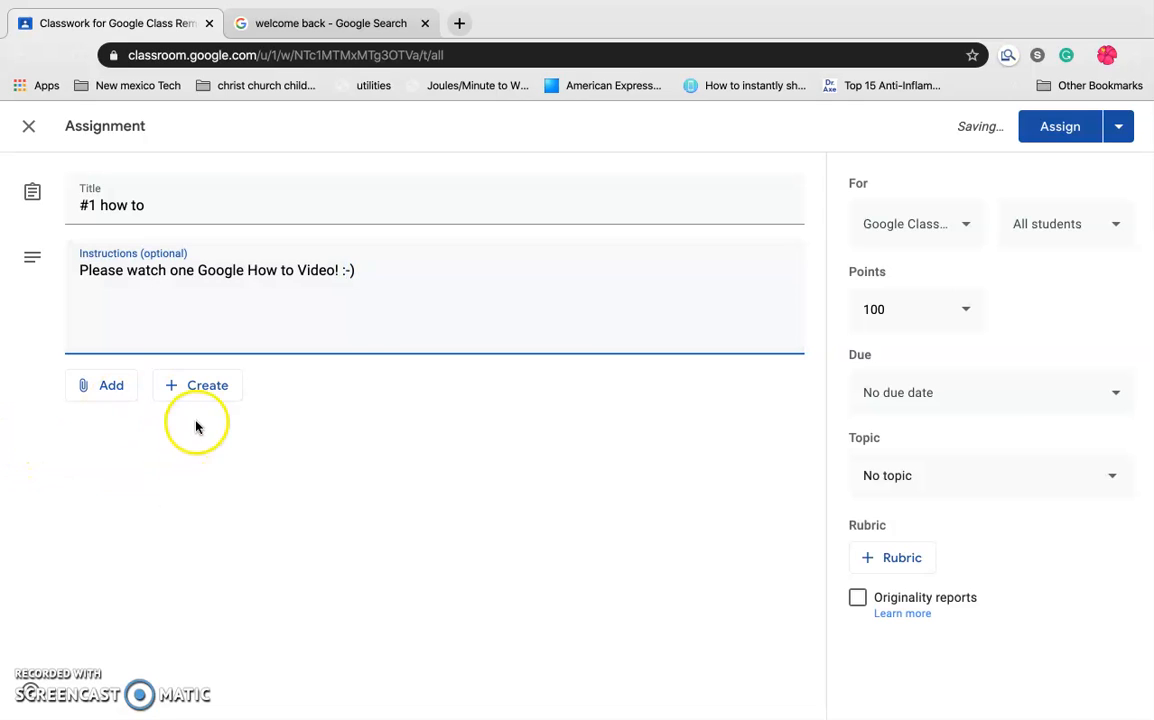
Step: Set the assignment to 10 points with a due date of Mar 31, 2020 at 11:59 PM
left_click(963, 309)
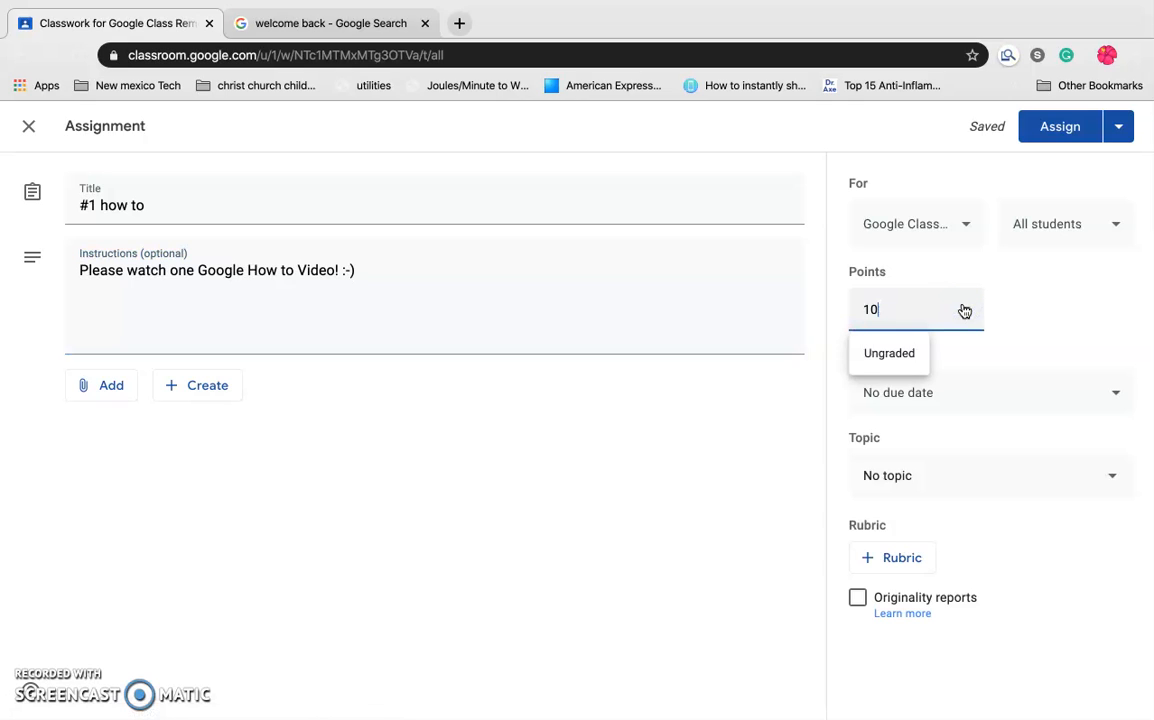
left_click(1075, 315)
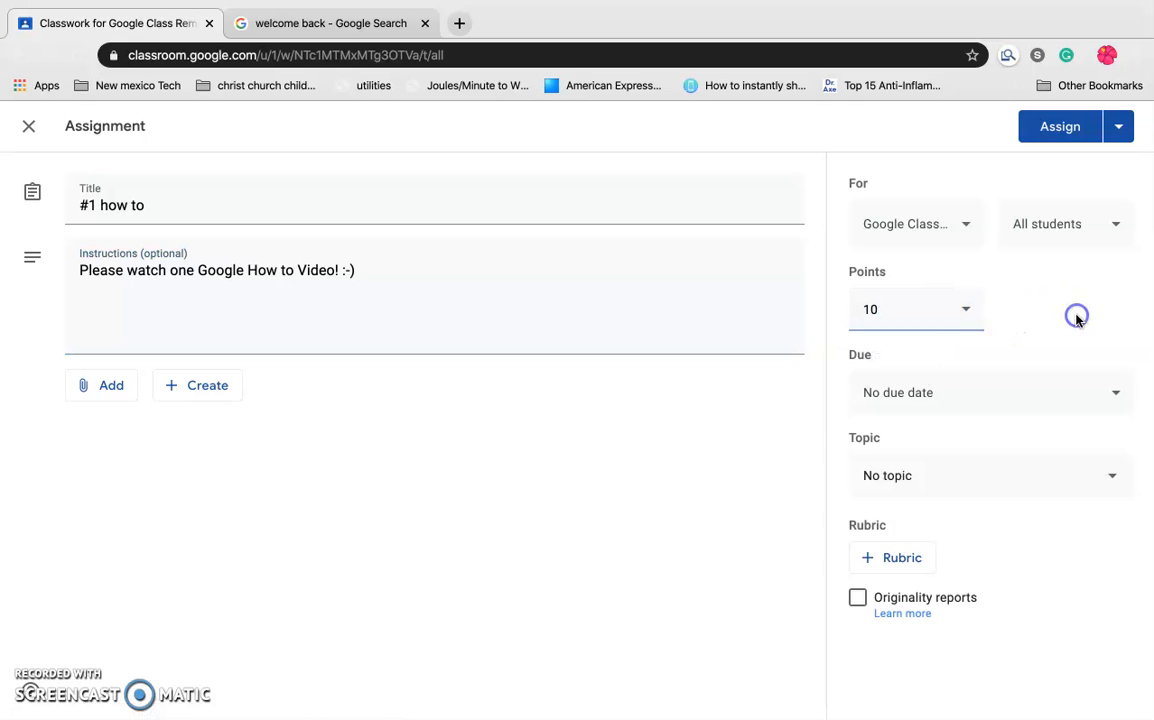
left_click(1117, 397)
left_click(1043, 465)
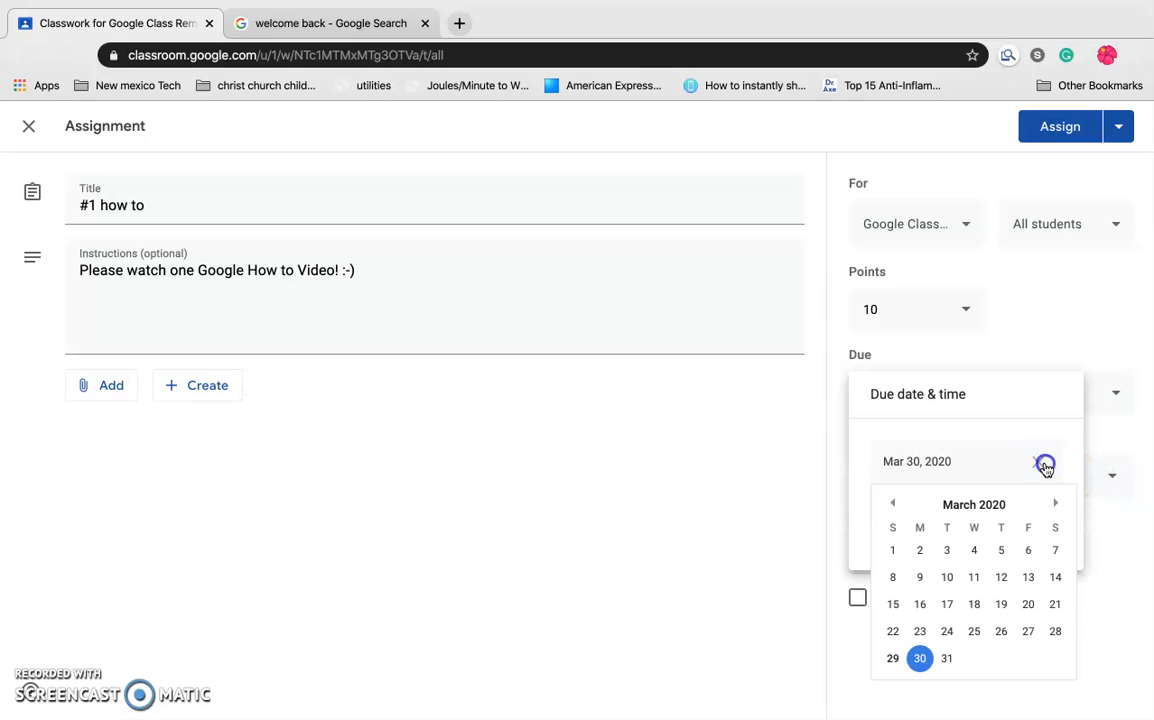
left_click(947, 659)
left_click(979, 530)
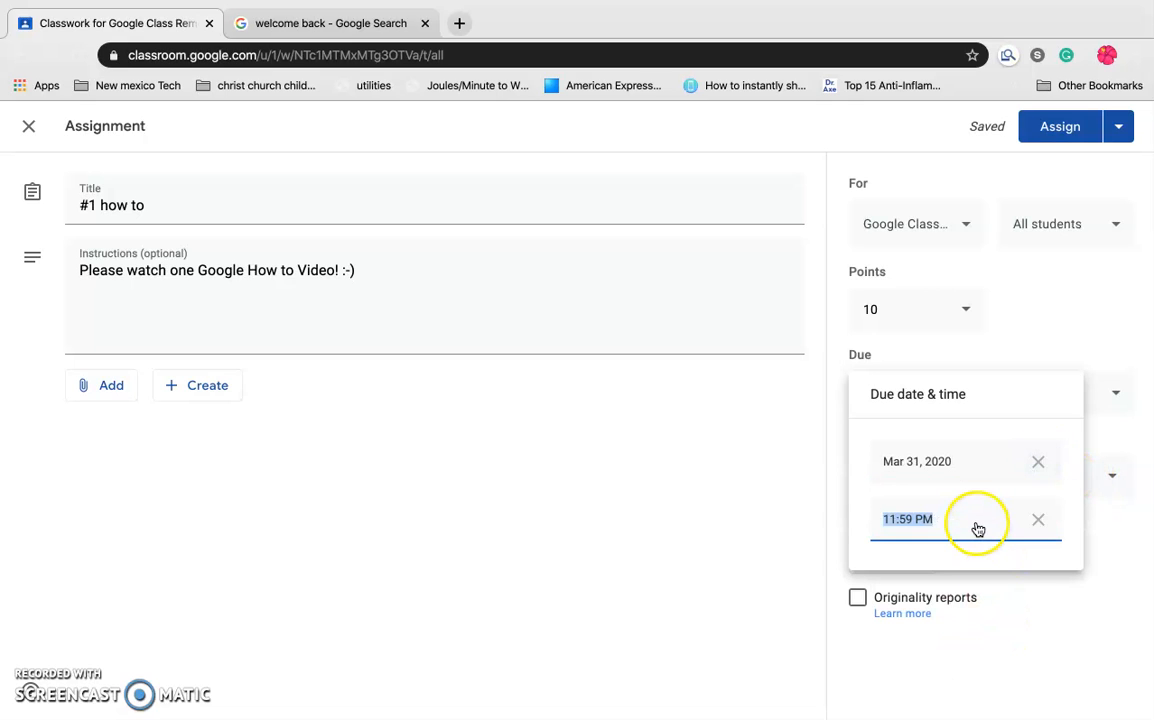
left_click(1040, 606)
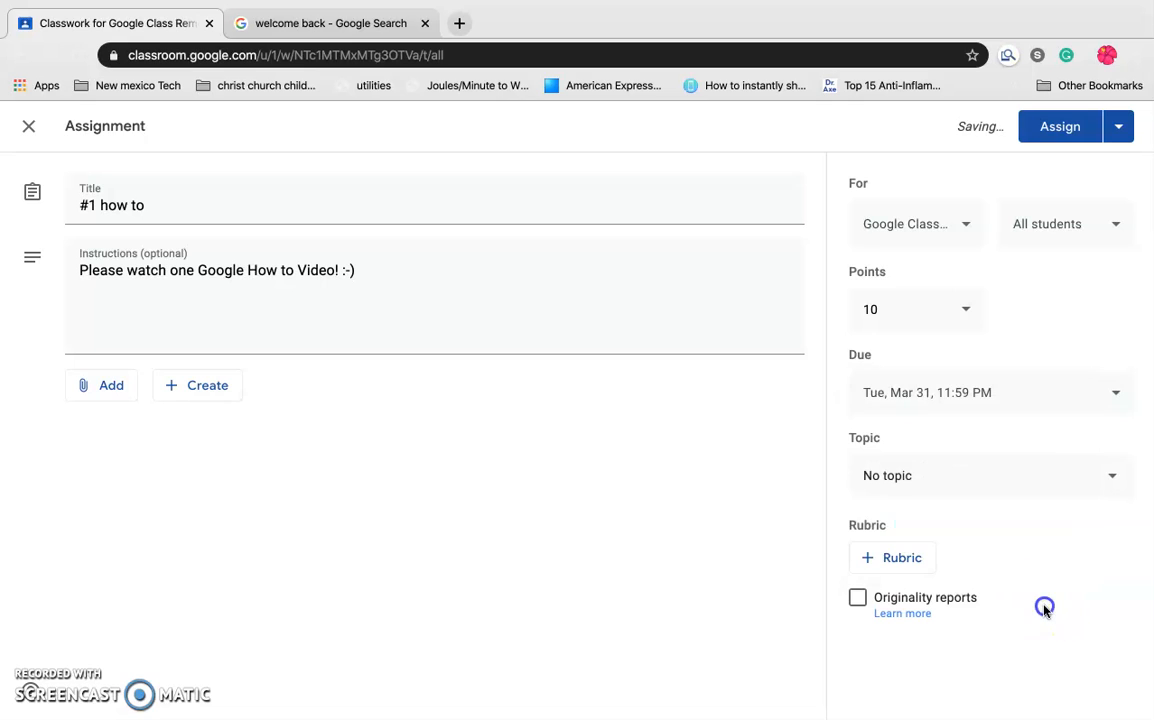
Step: File the assignment under the "How to Use" topic and check the class list, keeping only Google Class selected
left_click(1118, 474)
left_click(956, 589)
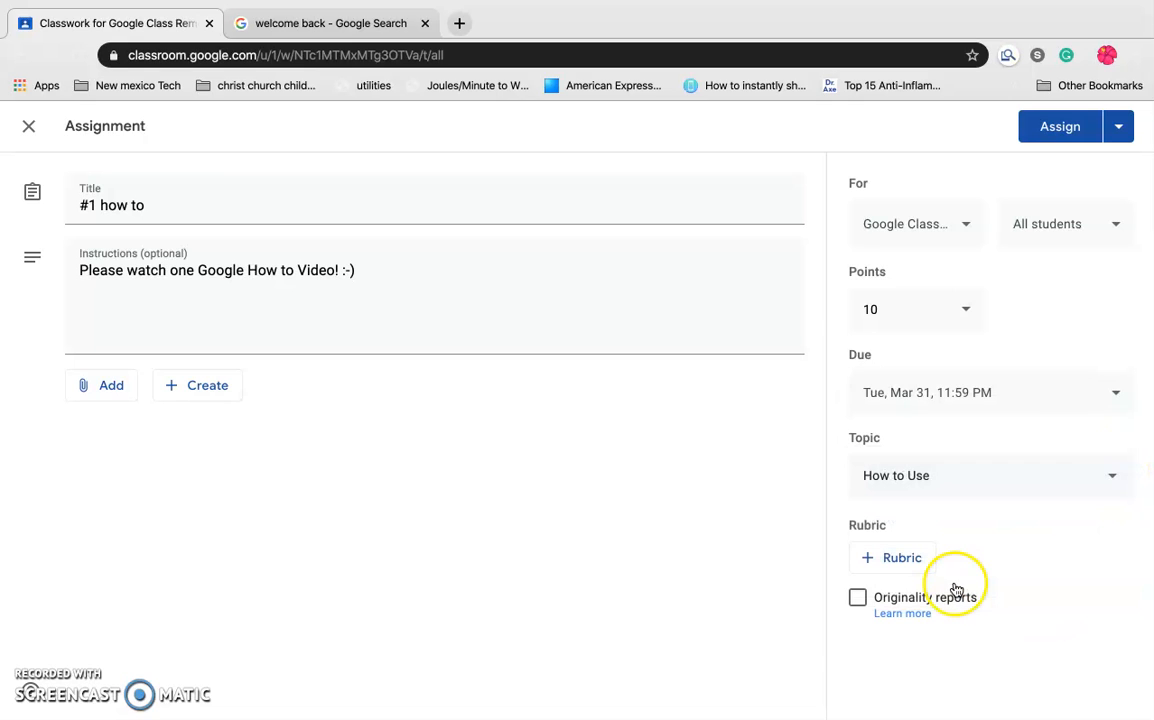
left_click(972, 231)
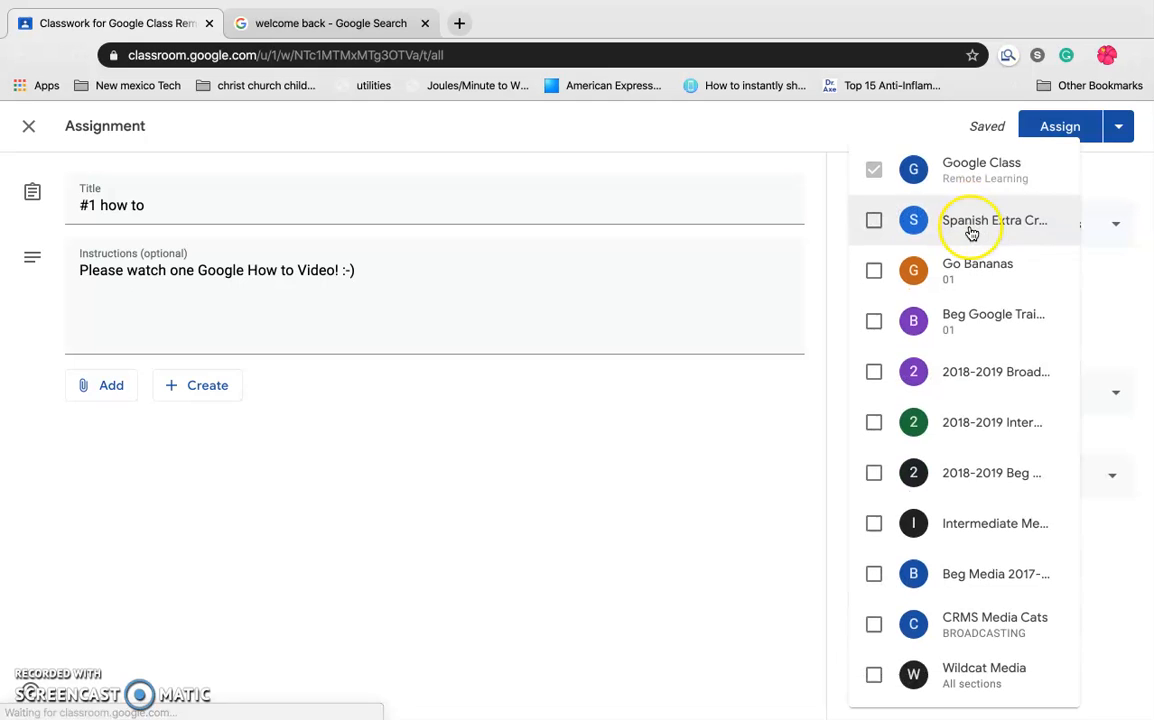
left_click(972, 165)
left_click(762, 183)
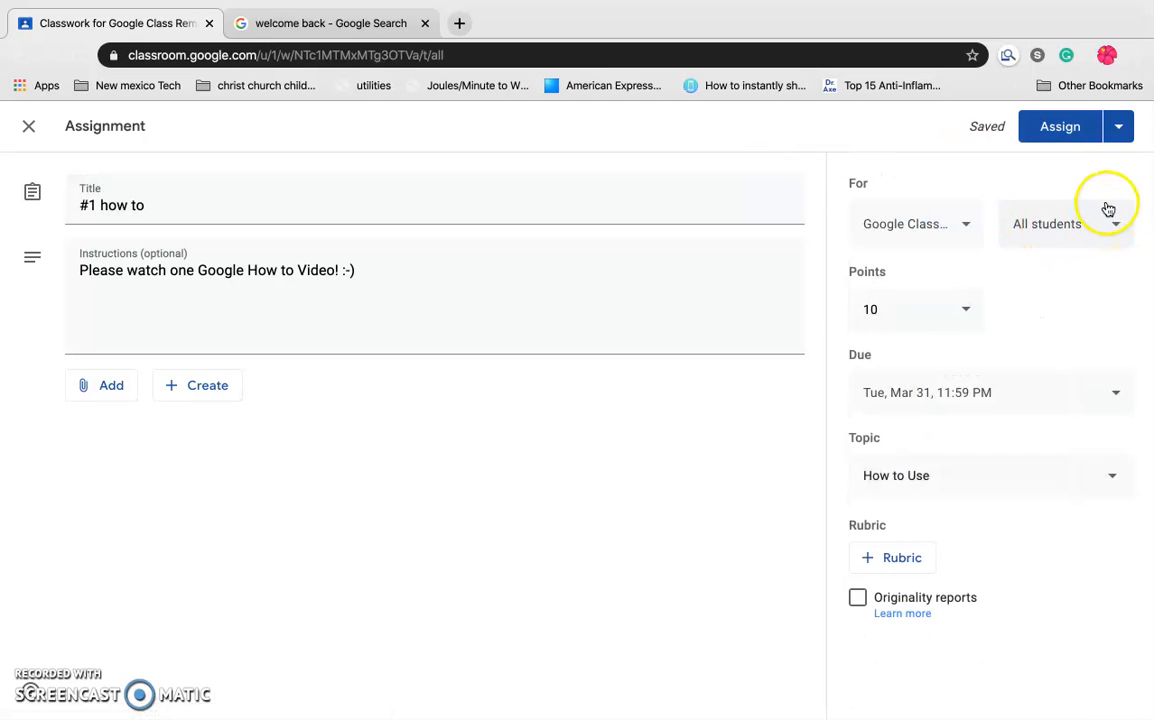
Step: Check the schedule and draft options, and assign "#1 how to" to the class
left_click(1117, 128)
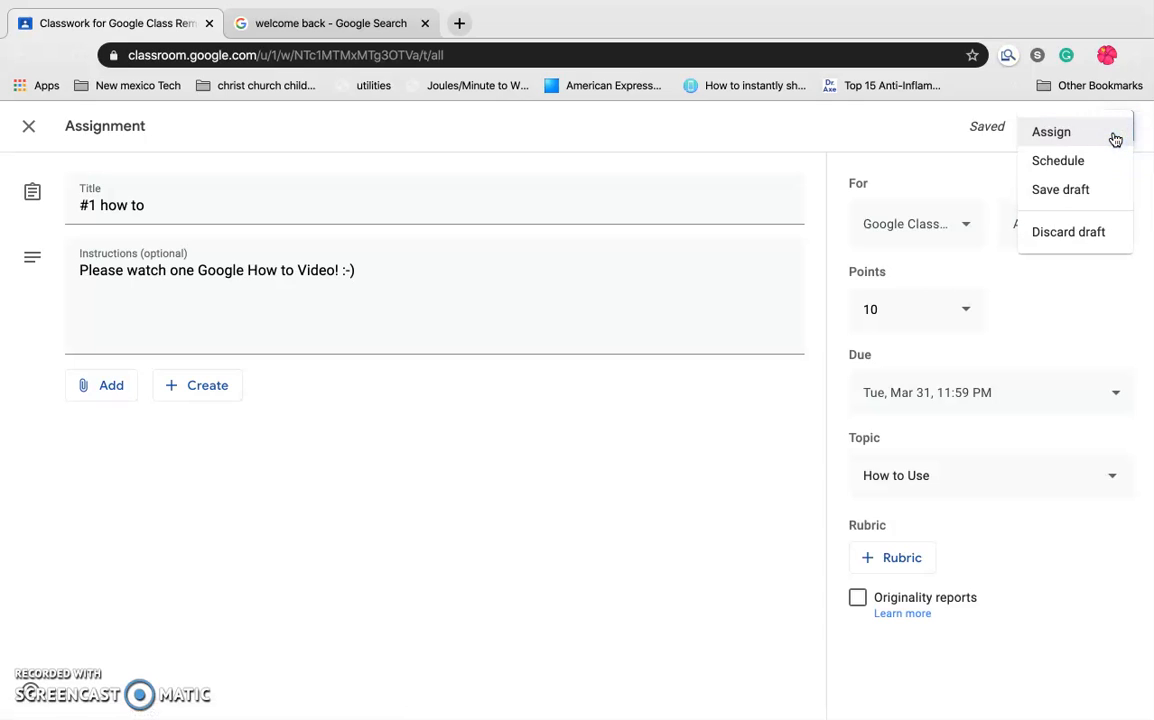
left_click(1109, 166)
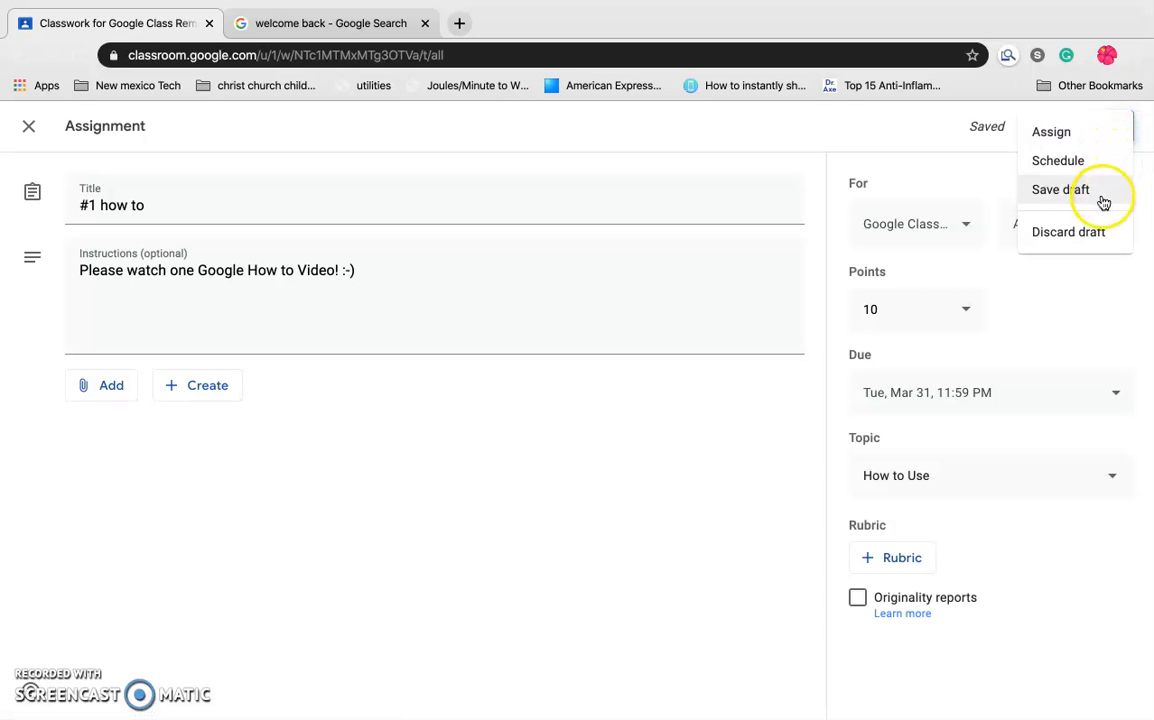
left_click(980, 184)
left_click(1048, 132)
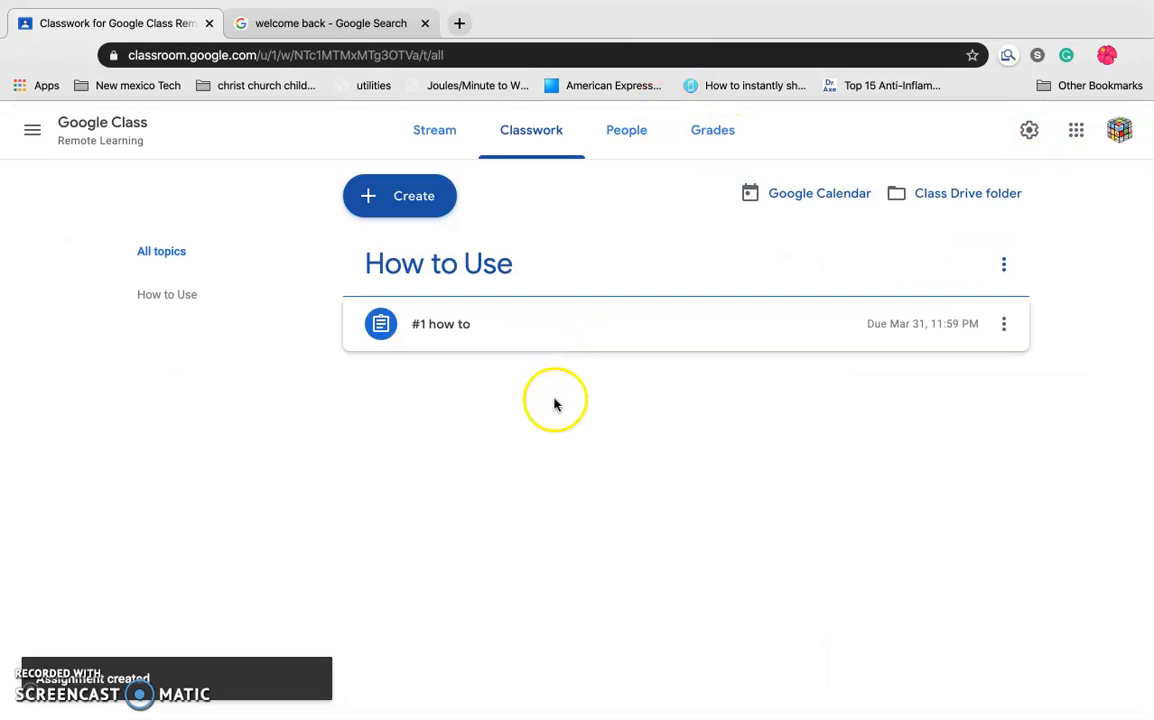
Step: Create a quiz assignment titled "#2 Quiz" with the instructions "Please fill out this quiz."
left_click(413, 207)
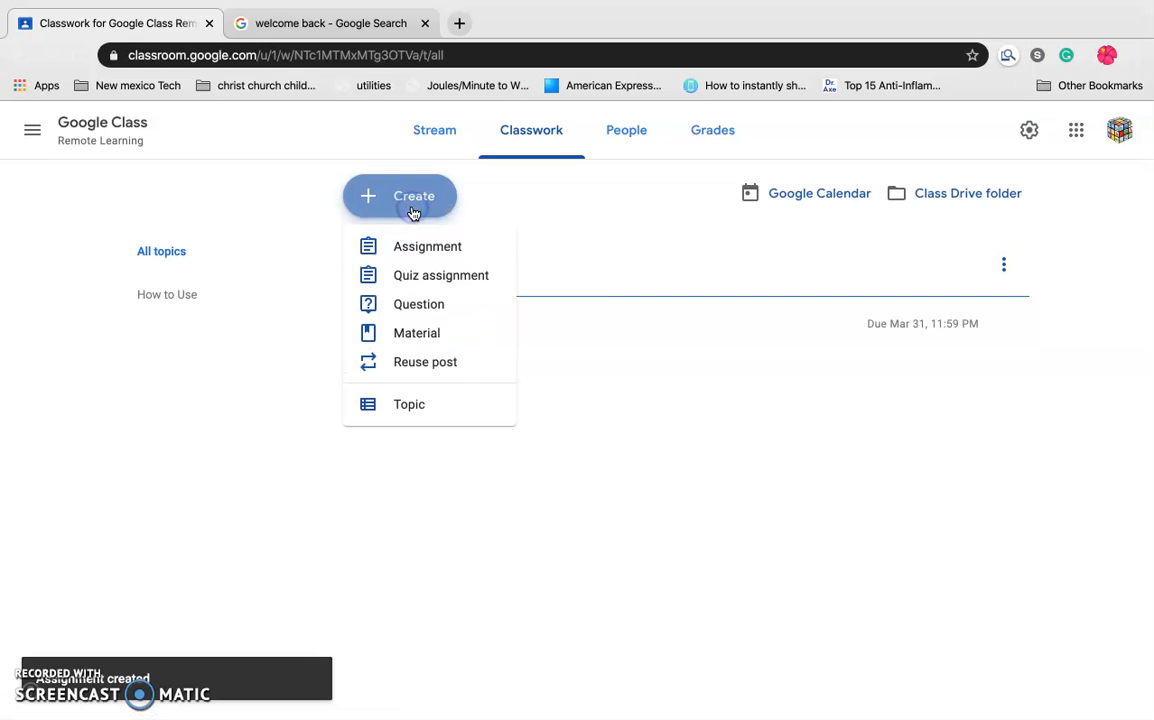
left_click(419, 285)
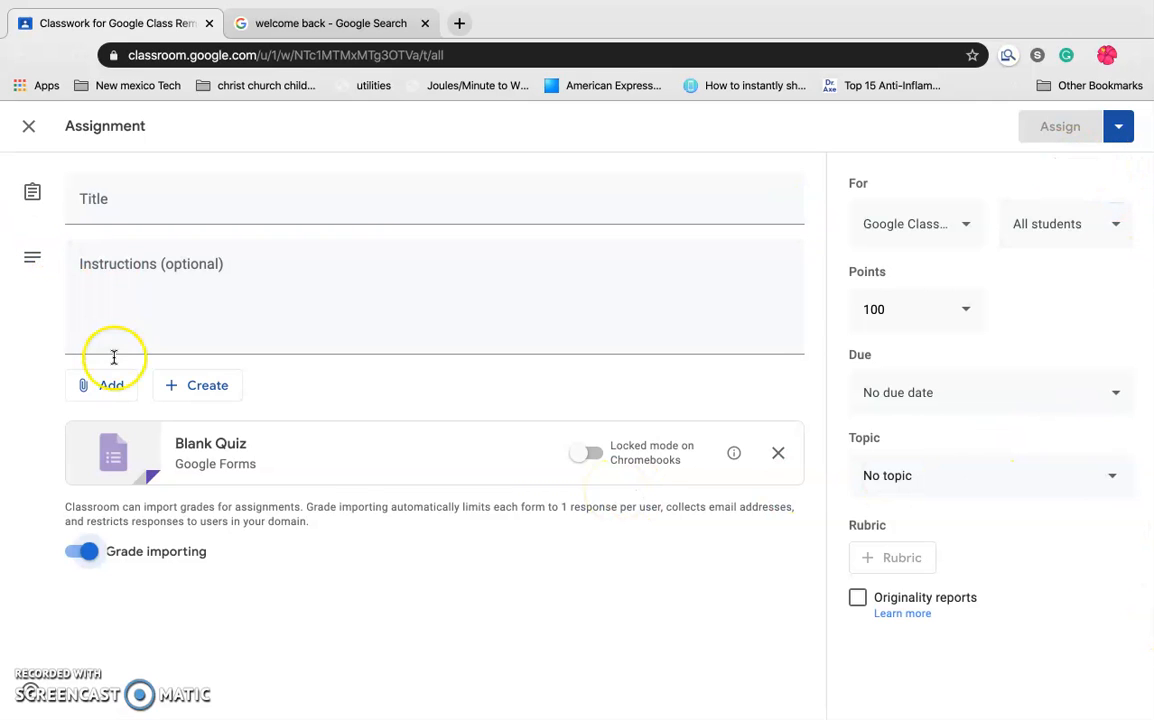
left_click(109, 187)
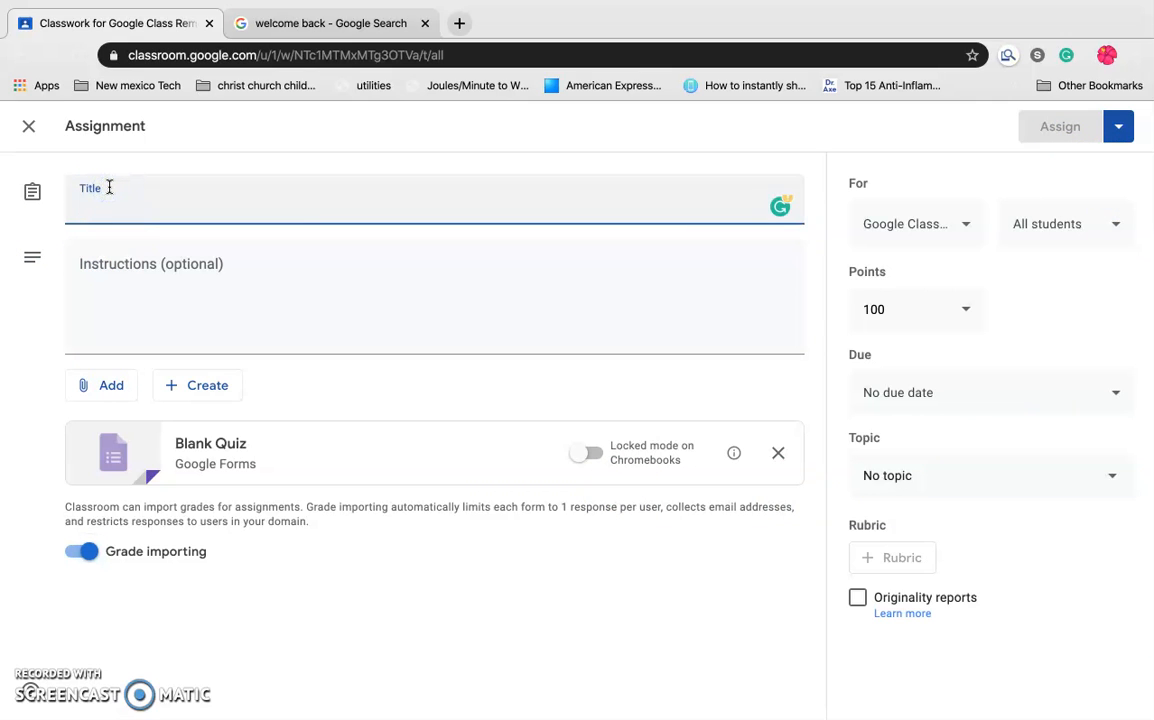
type("#2 ")
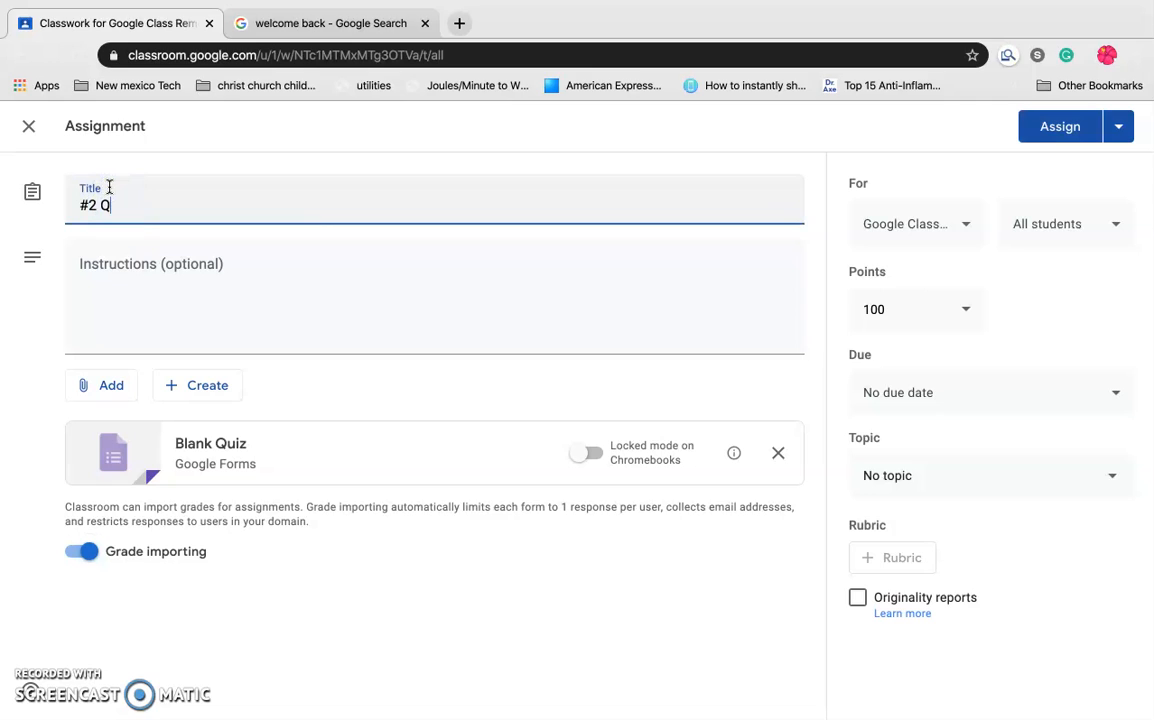
type("Quiz")
left_click(104, 283)
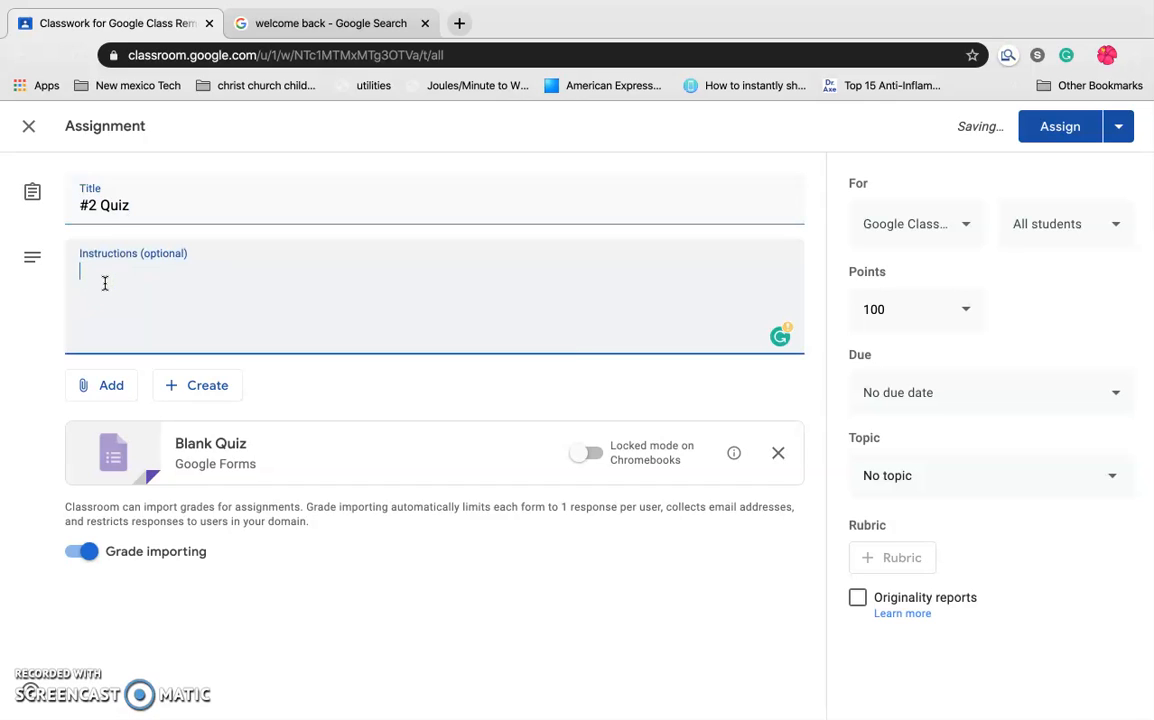
type("Fil")
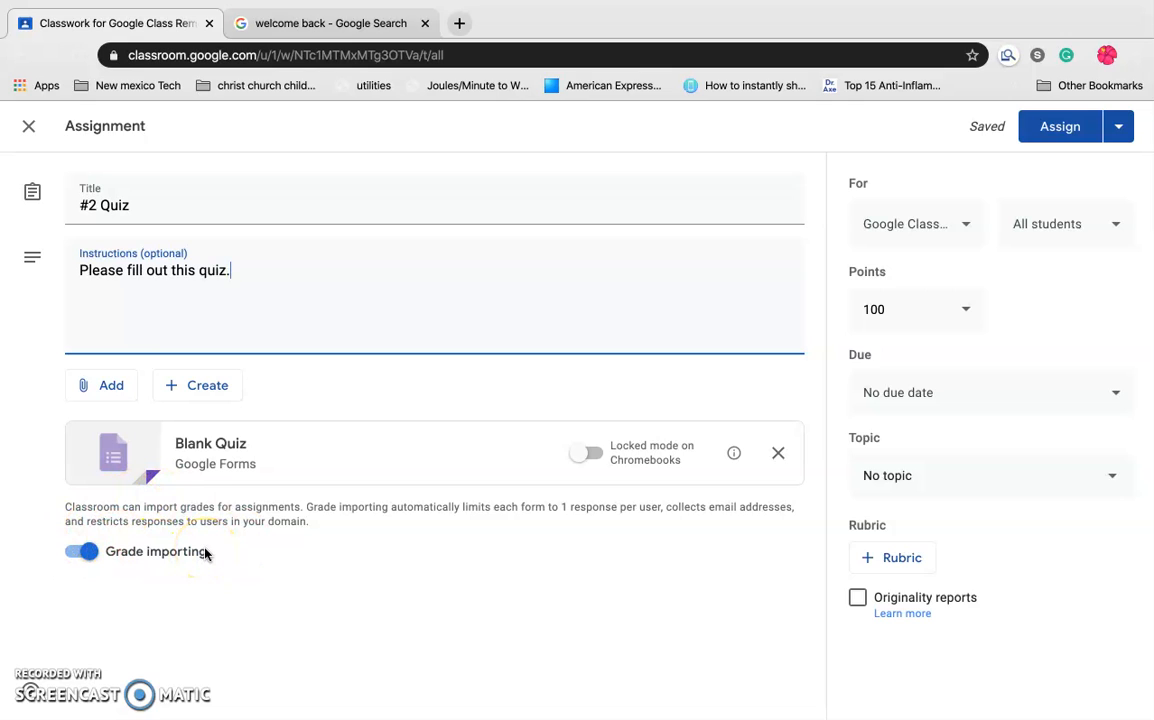
Step: Open the attached Blank Quiz in Google Forms and change the form's title to "#2 Quiz"
left_click(211, 445)
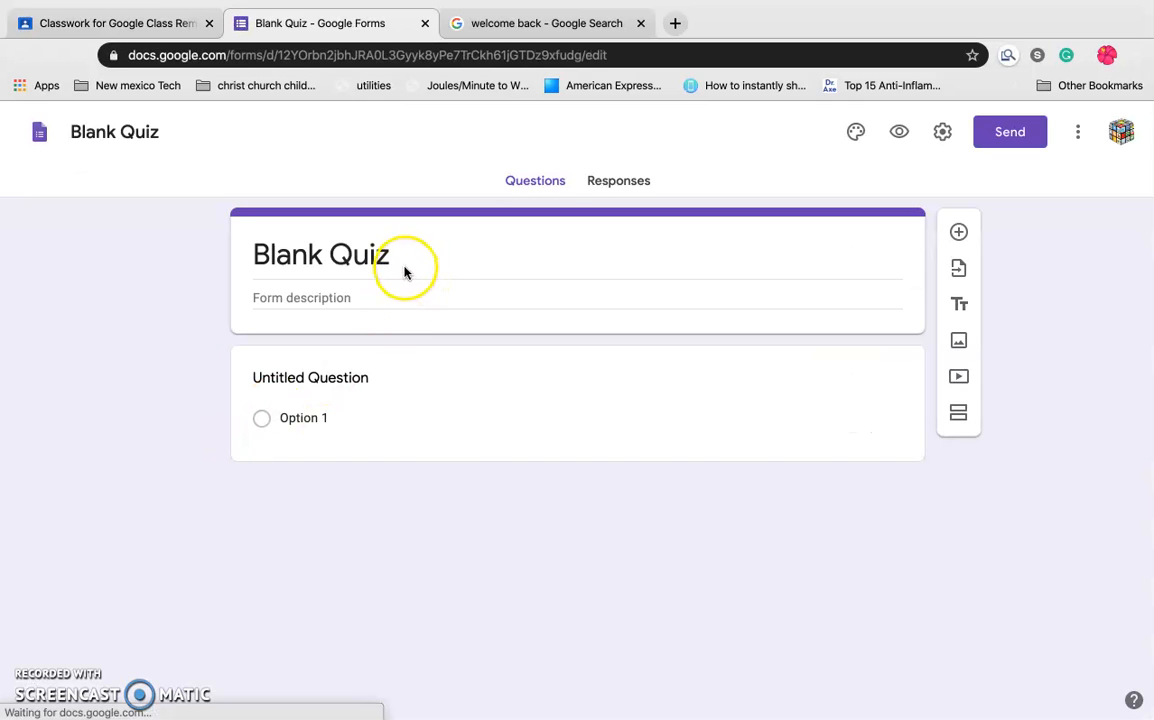
left_click_drag(405, 260, 254, 247)
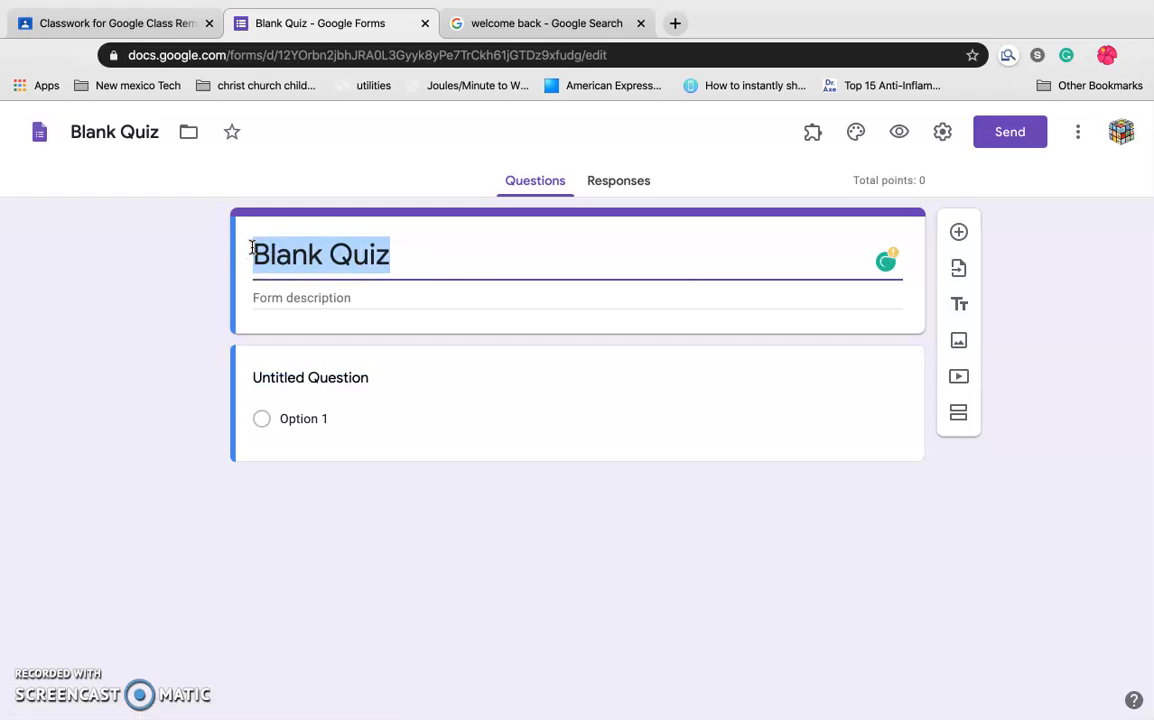
type("#2")
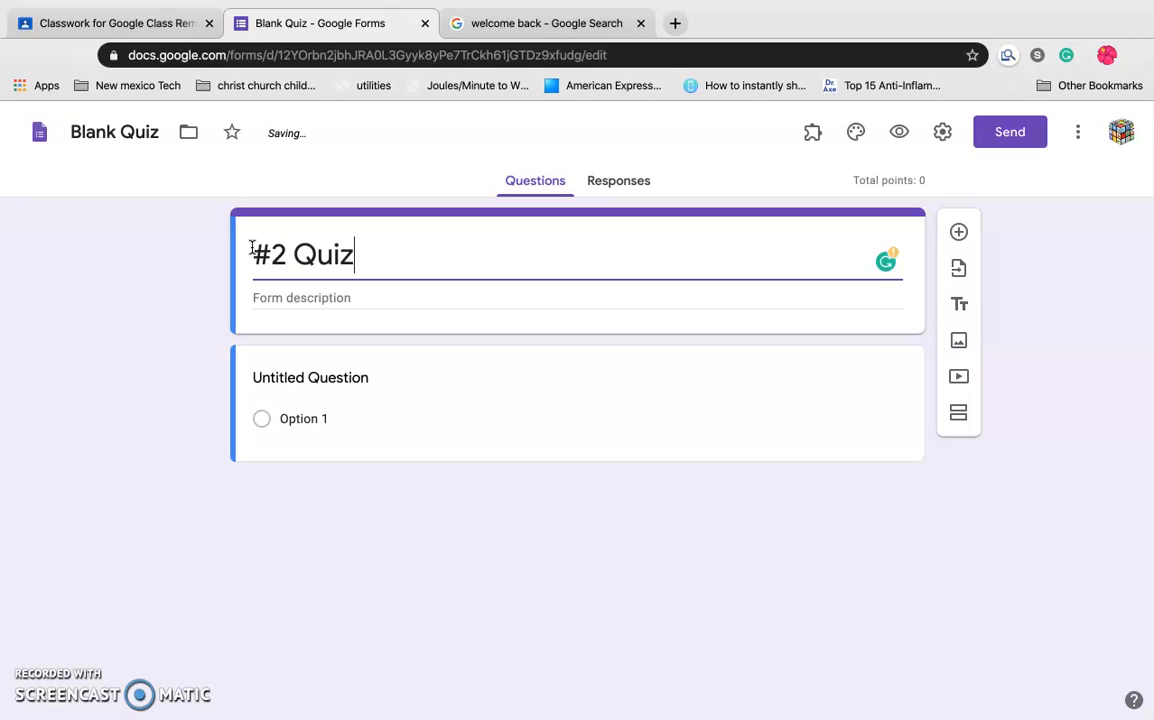
Step: Write the first question as "you have access to the computer" with the suggested answer options Yes and No
left_click(279, 387)
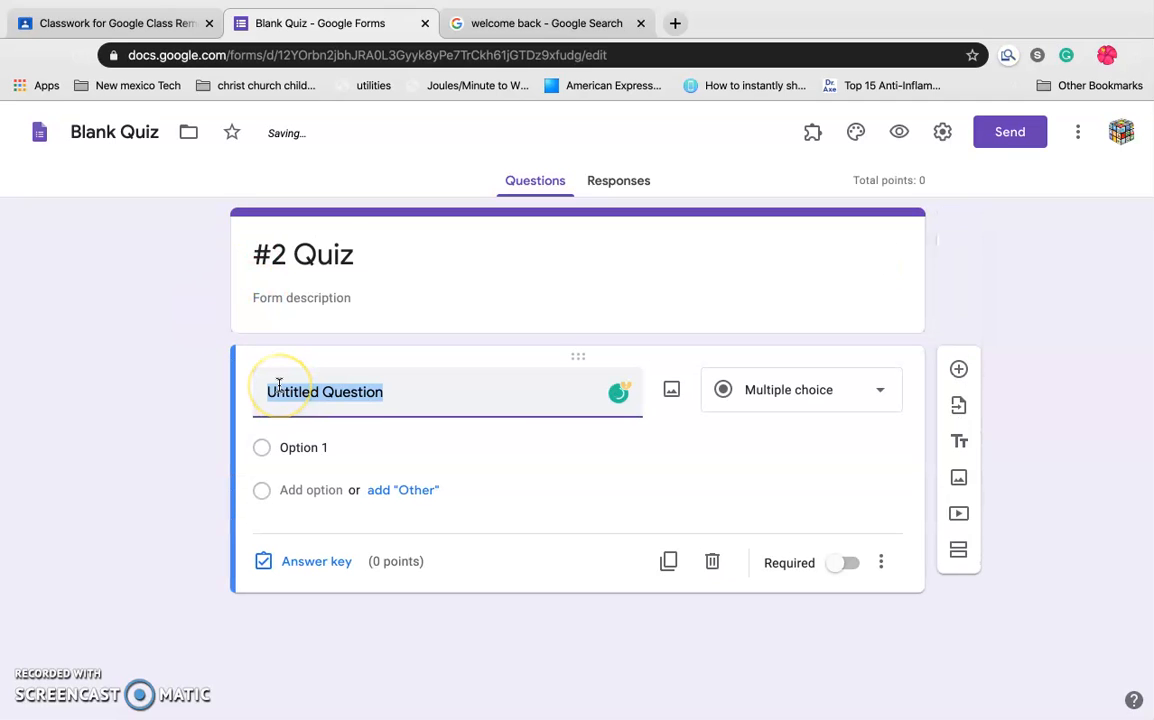
type("you h")
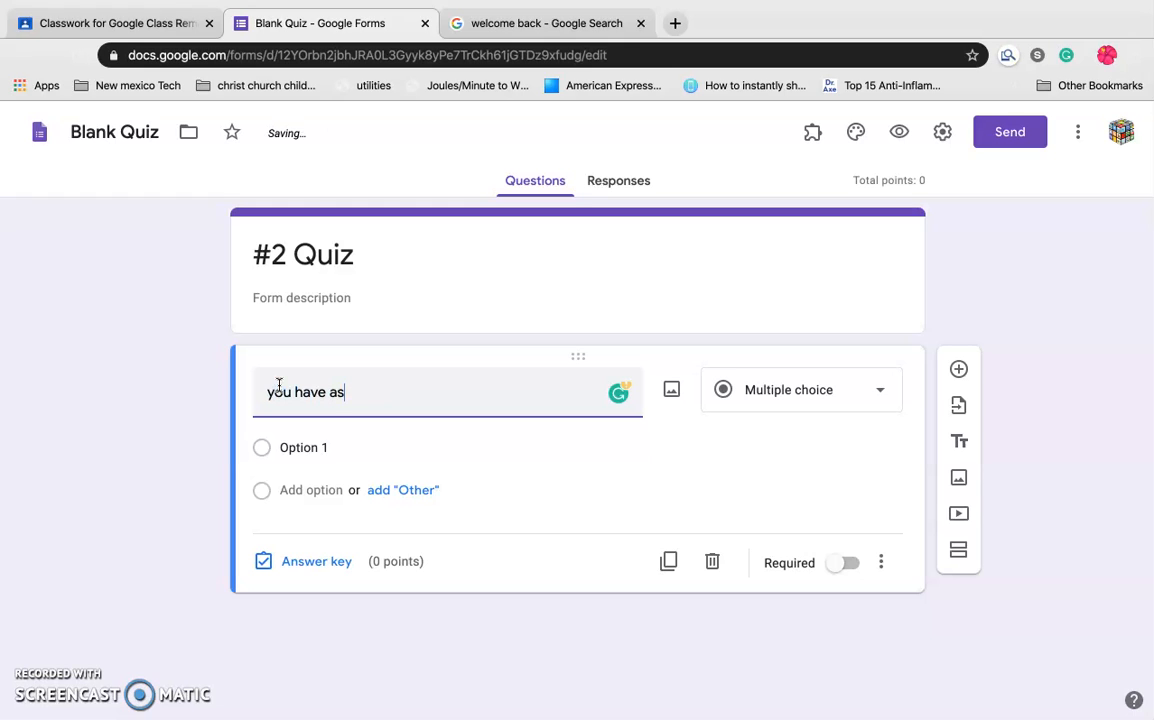
type("ave ace")
key("BackSpace")
type("cess to the computer")
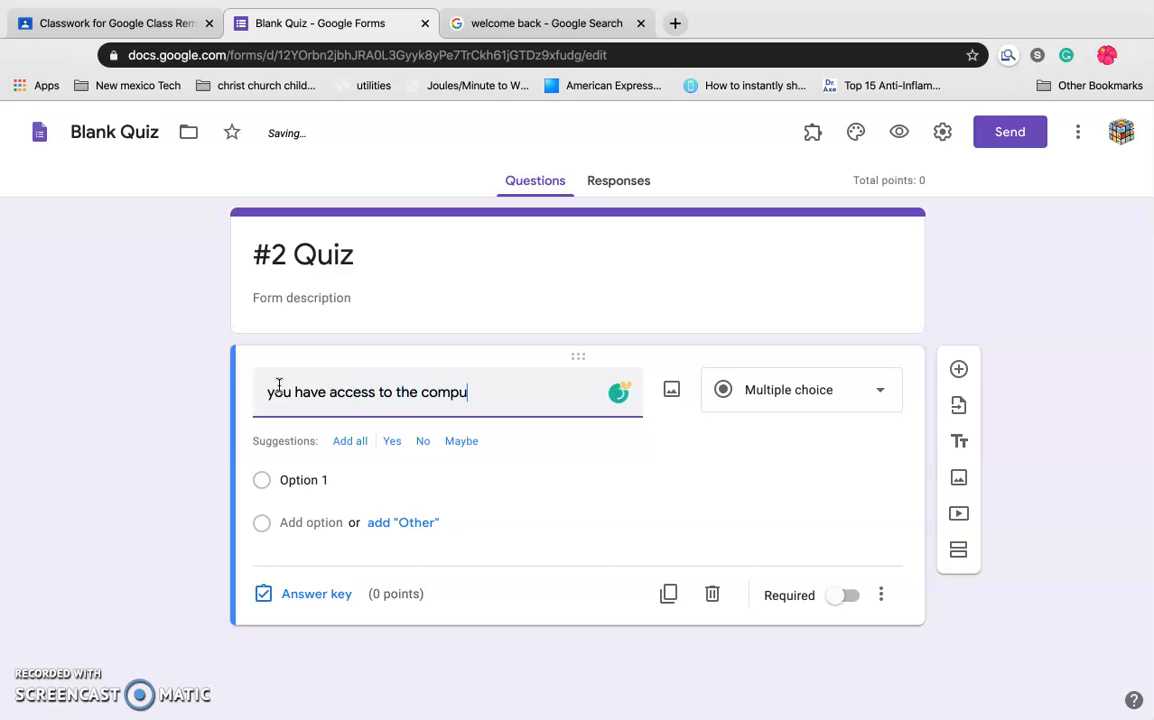
left_click(620, 390)
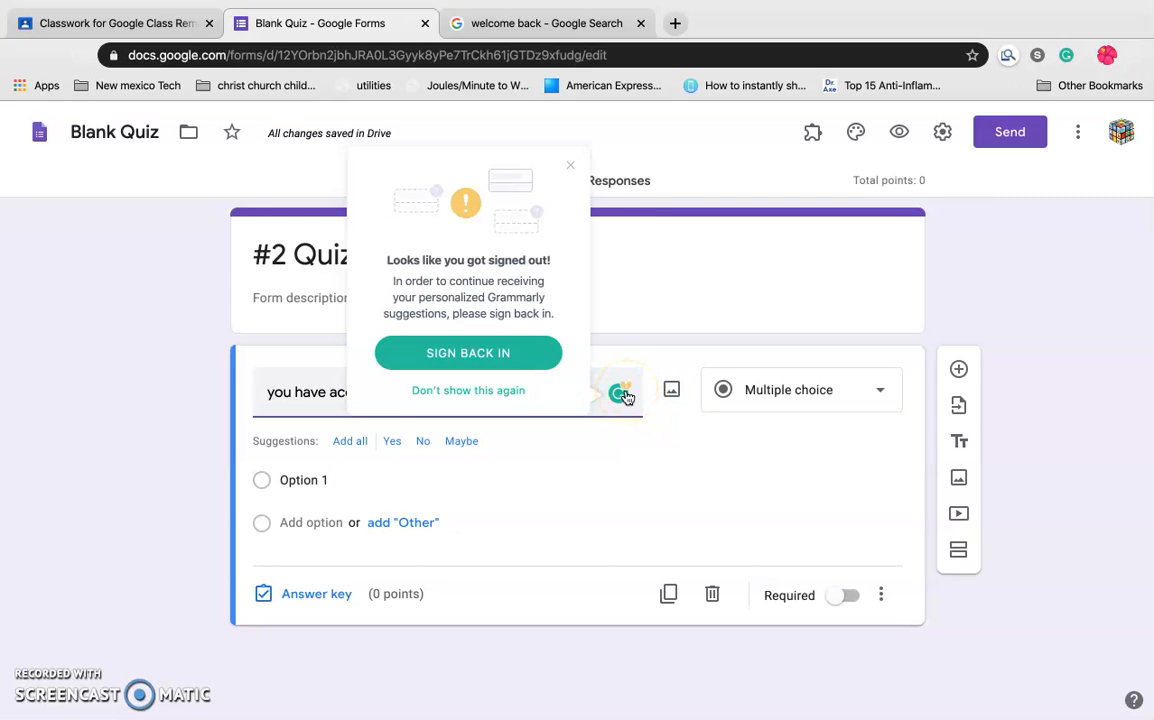
left_click(570, 165)
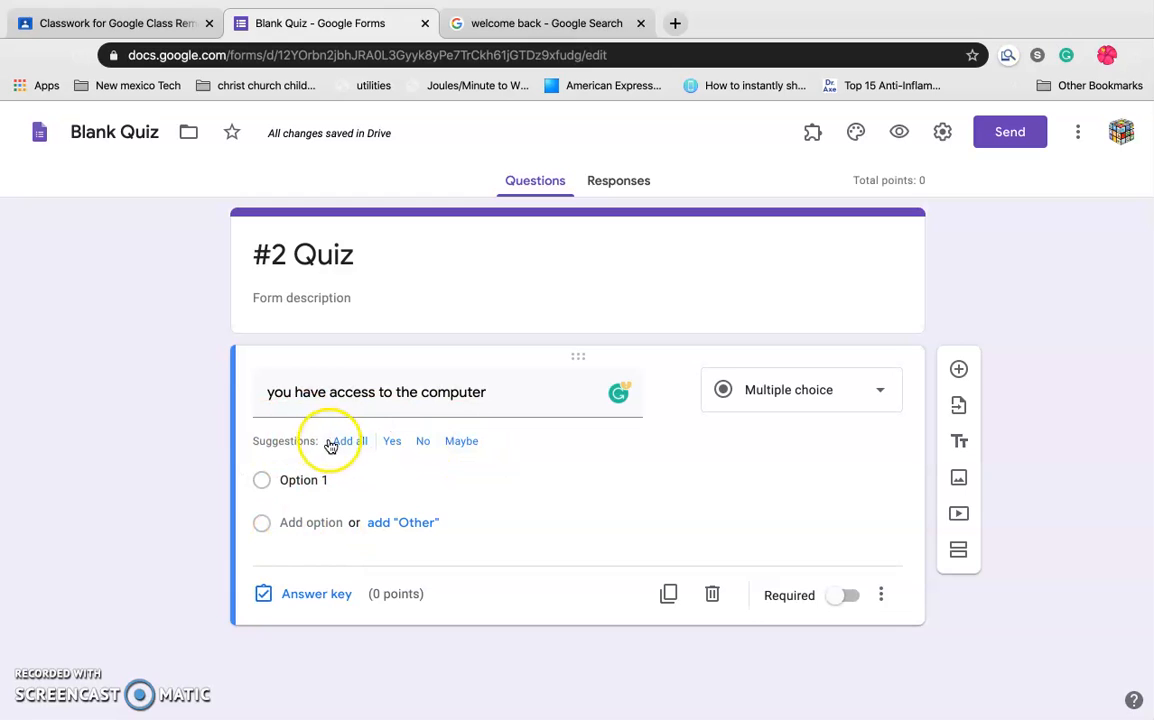
left_click(393, 443)
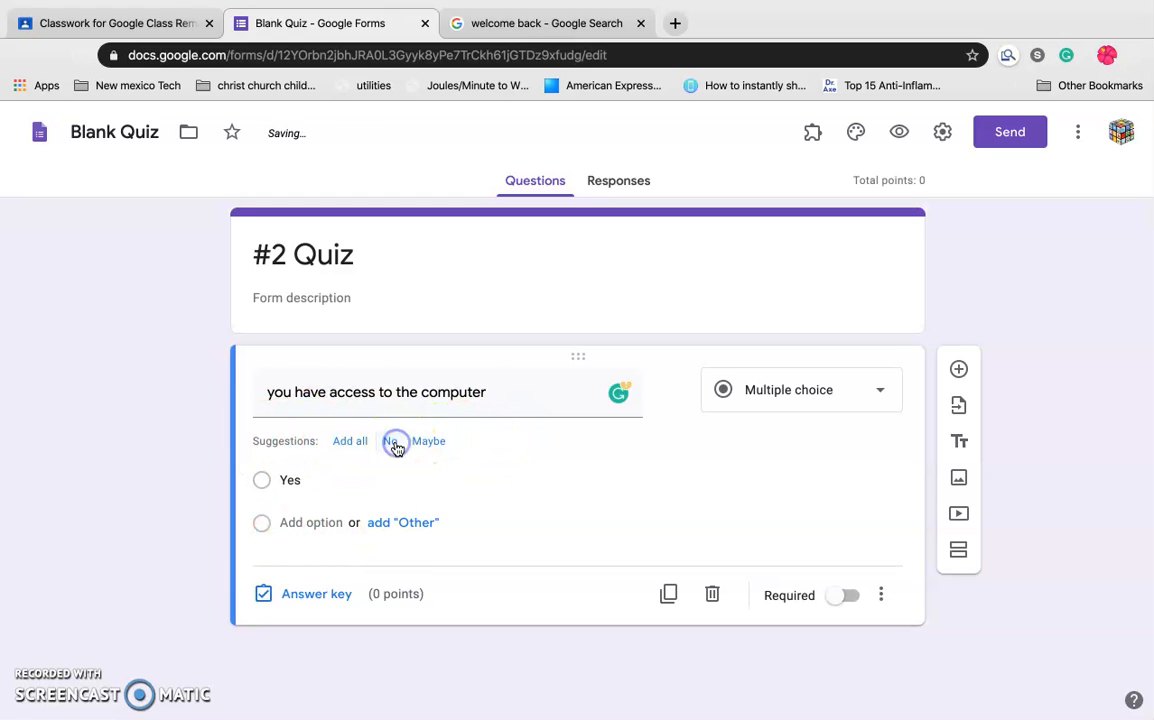
left_click(390, 447)
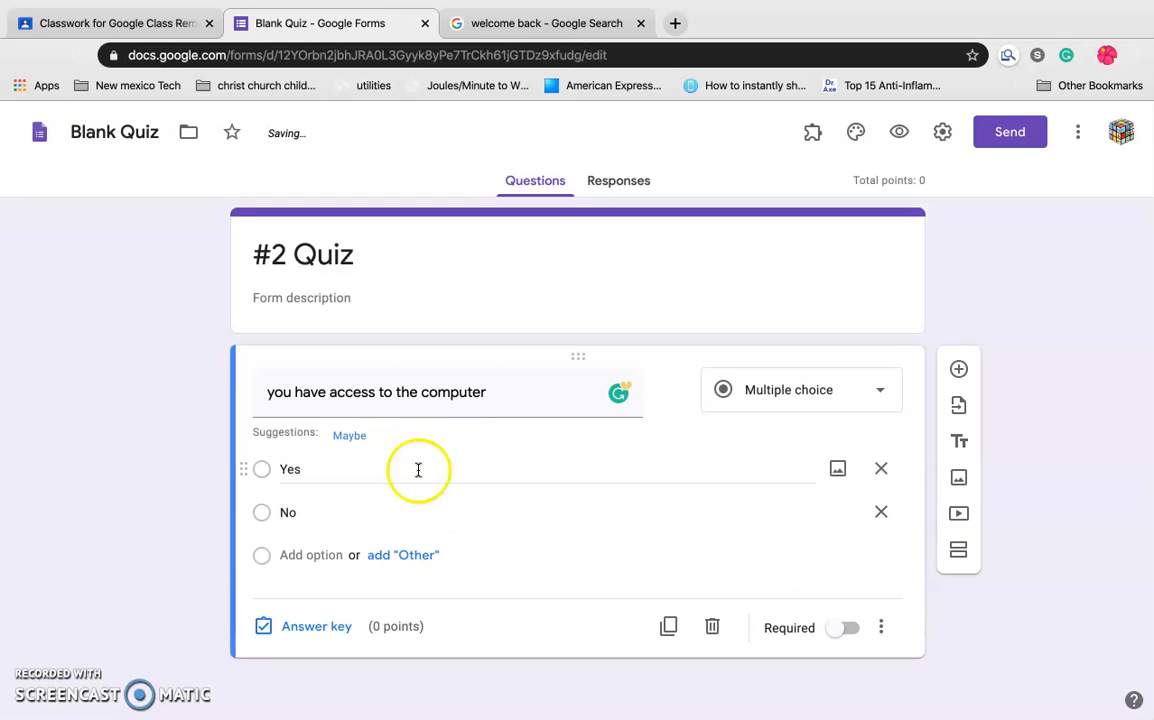
Step: Mark Yes as the correct answer in the question's answer key and make it worth 2 points
left_click(308, 634)
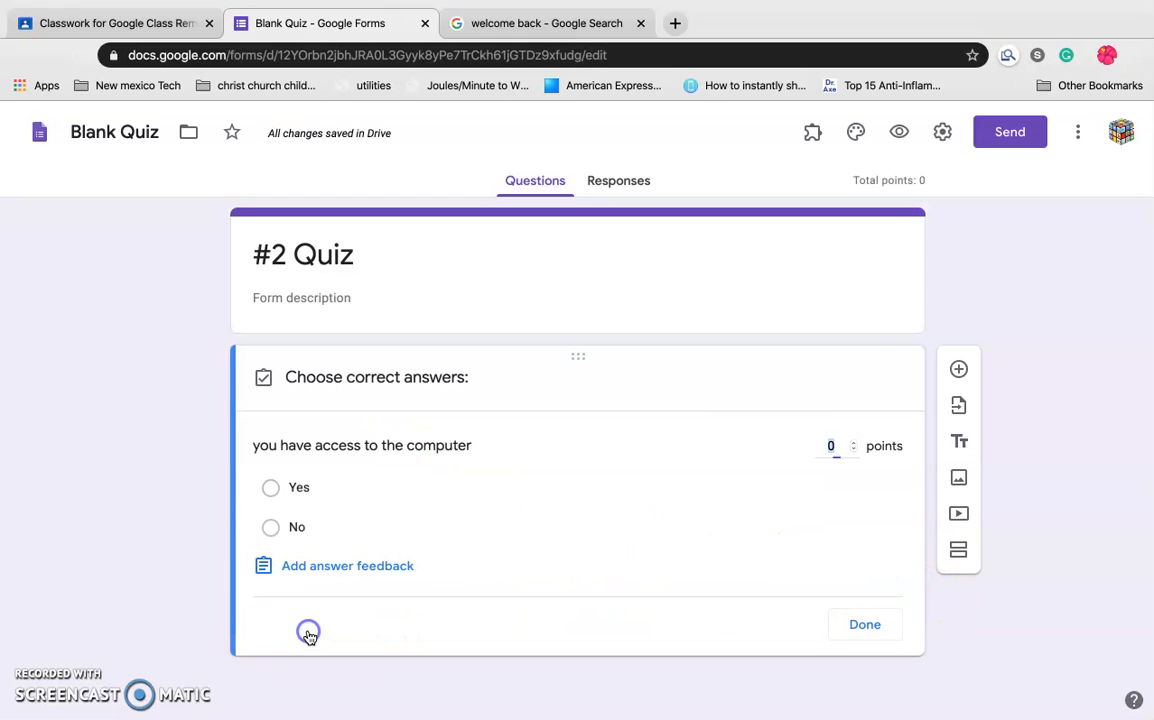
left_click(272, 490)
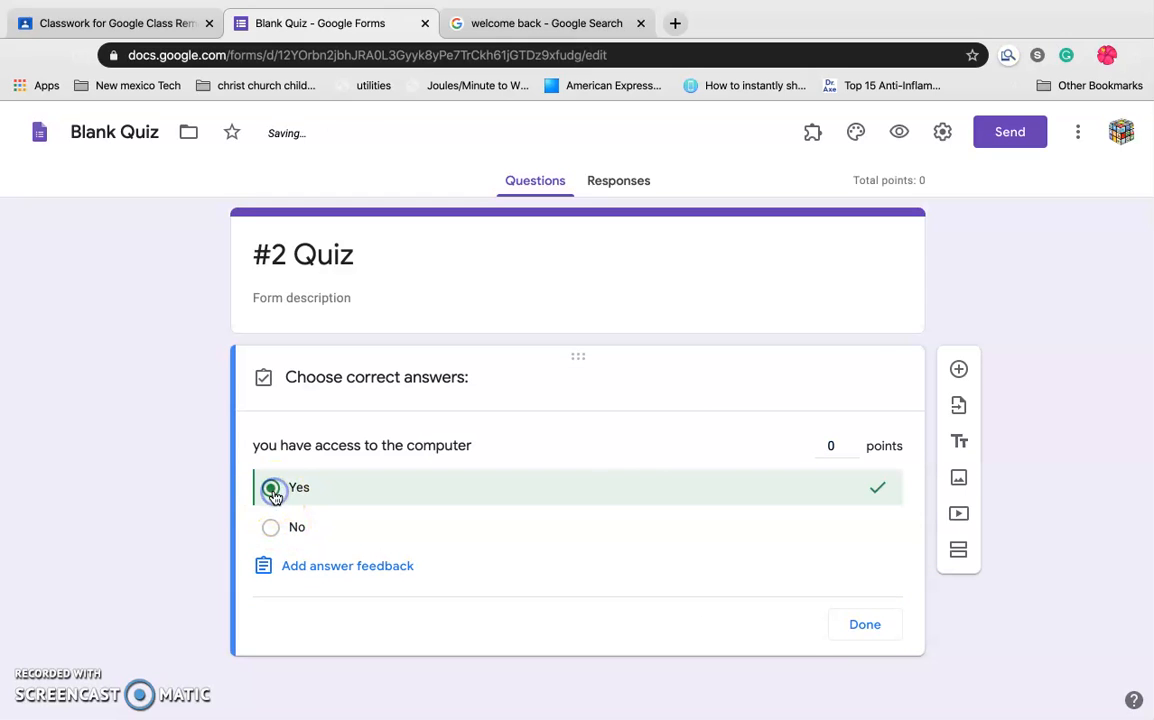
left_click(855, 443)
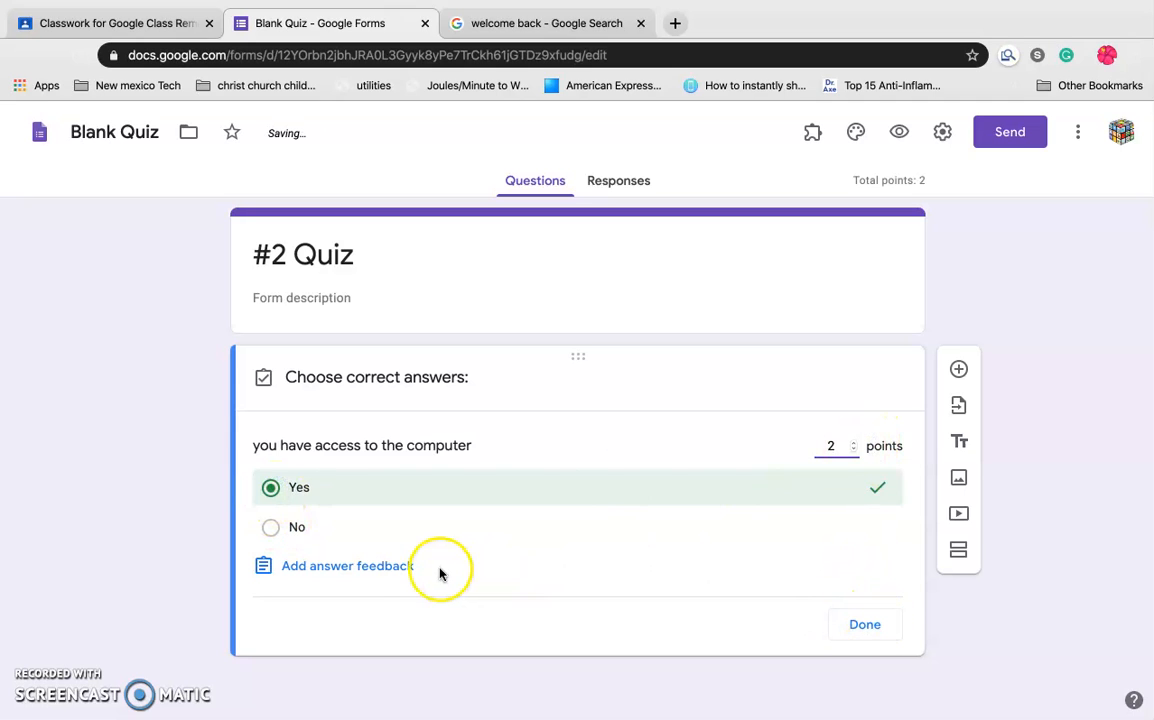
Step: Enter the incorrect-answer feedback "Well to do this you're going to need Internet"
left_click(380, 578)
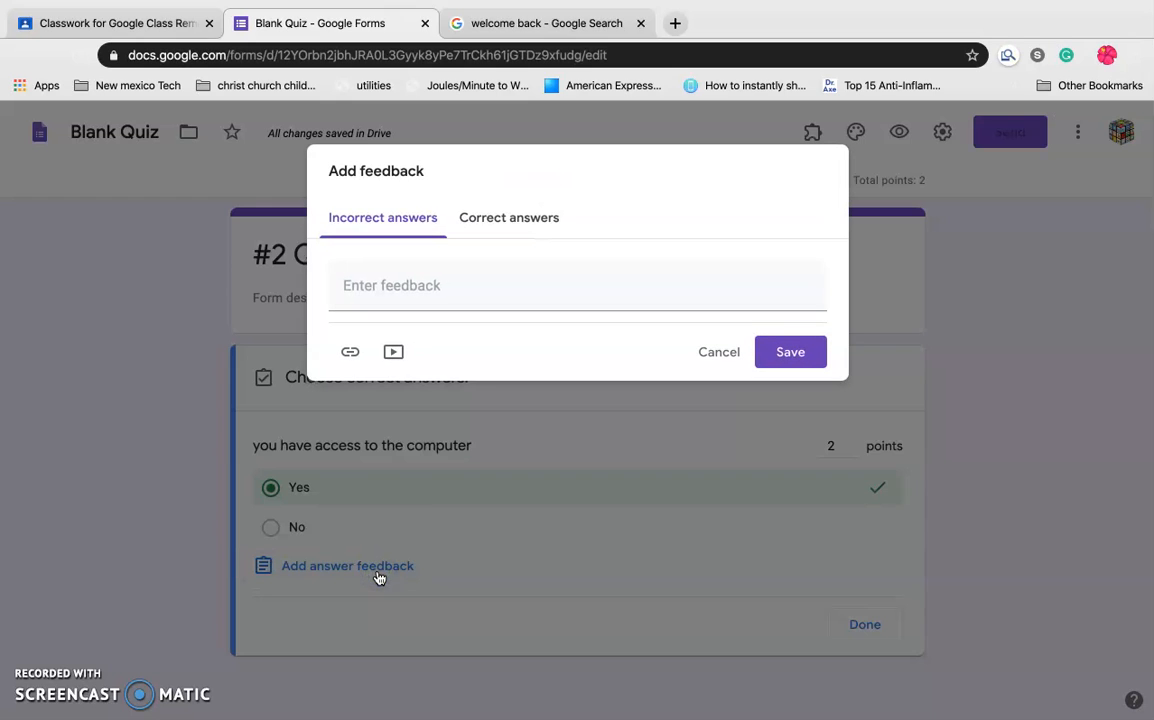
left_click(365, 294)
type("W")
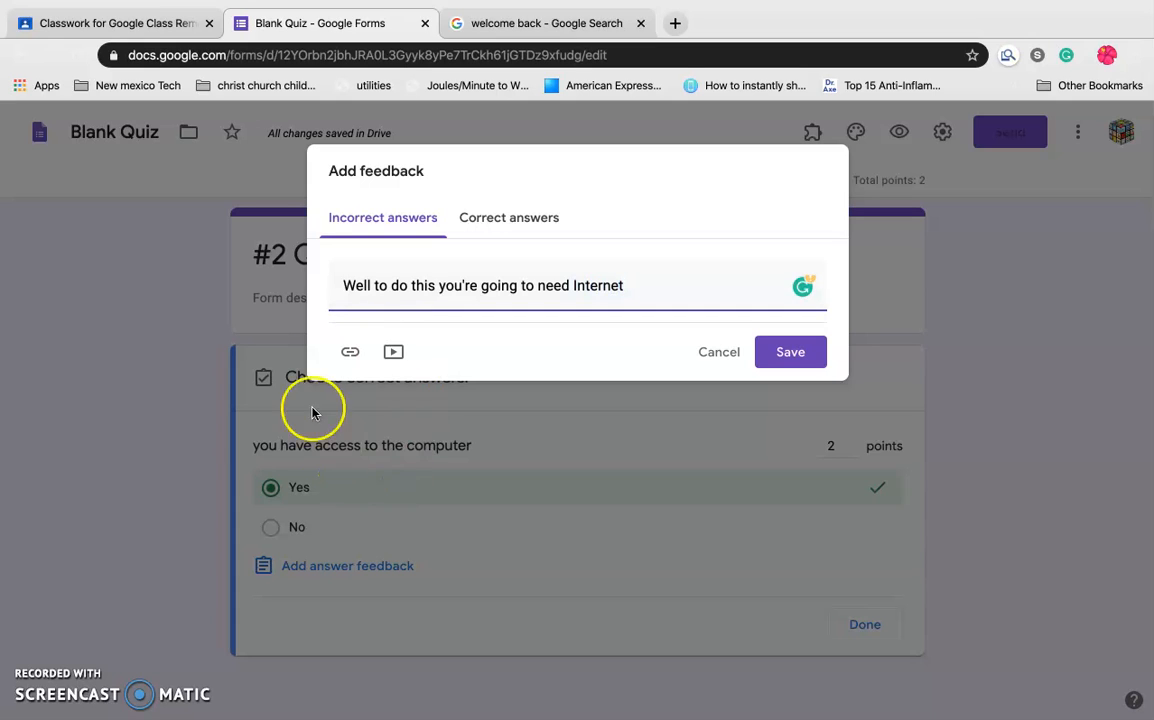
Step: Start a link in the feedback, search the web for "internet essentials comcast", and copy the Internet Essentials site's address
left_click(349, 353)
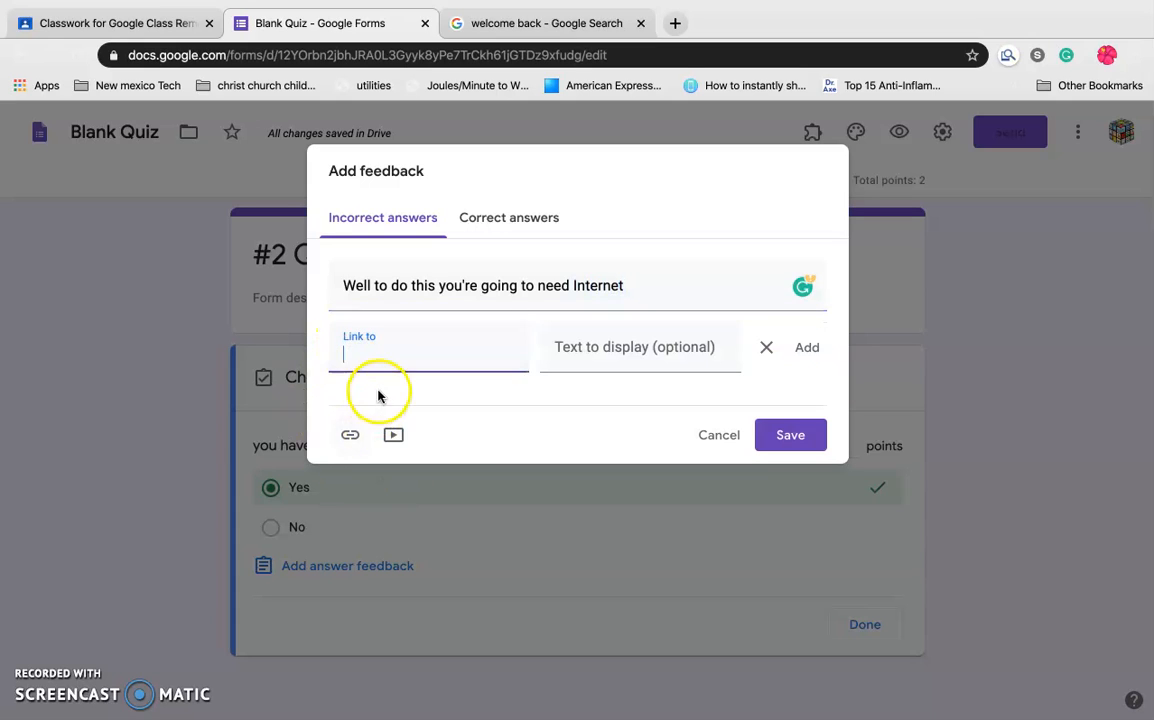
left_click(350, 440)
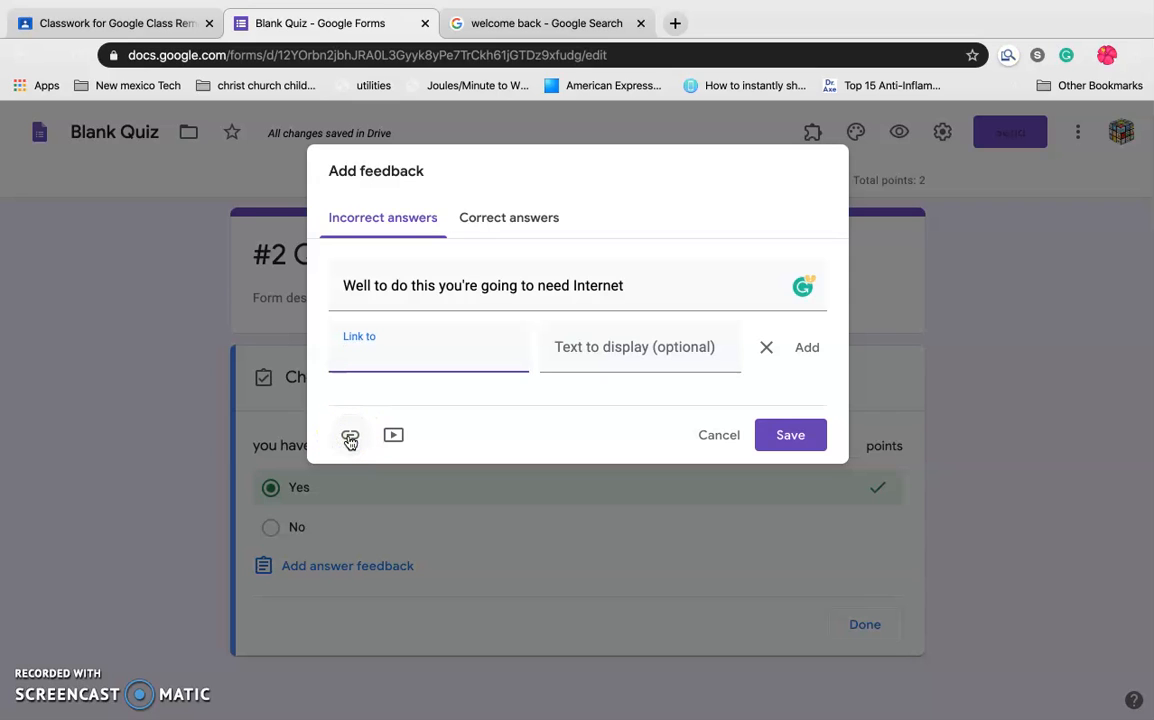
left_click(675, 23)
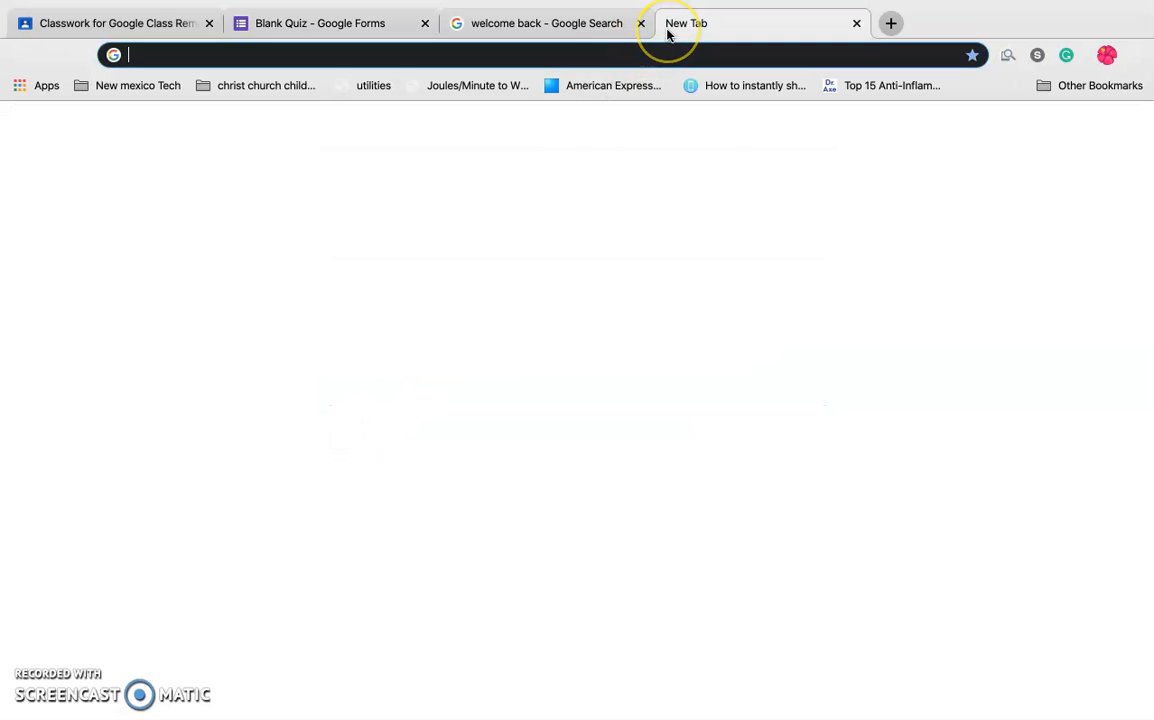
type("internet ")
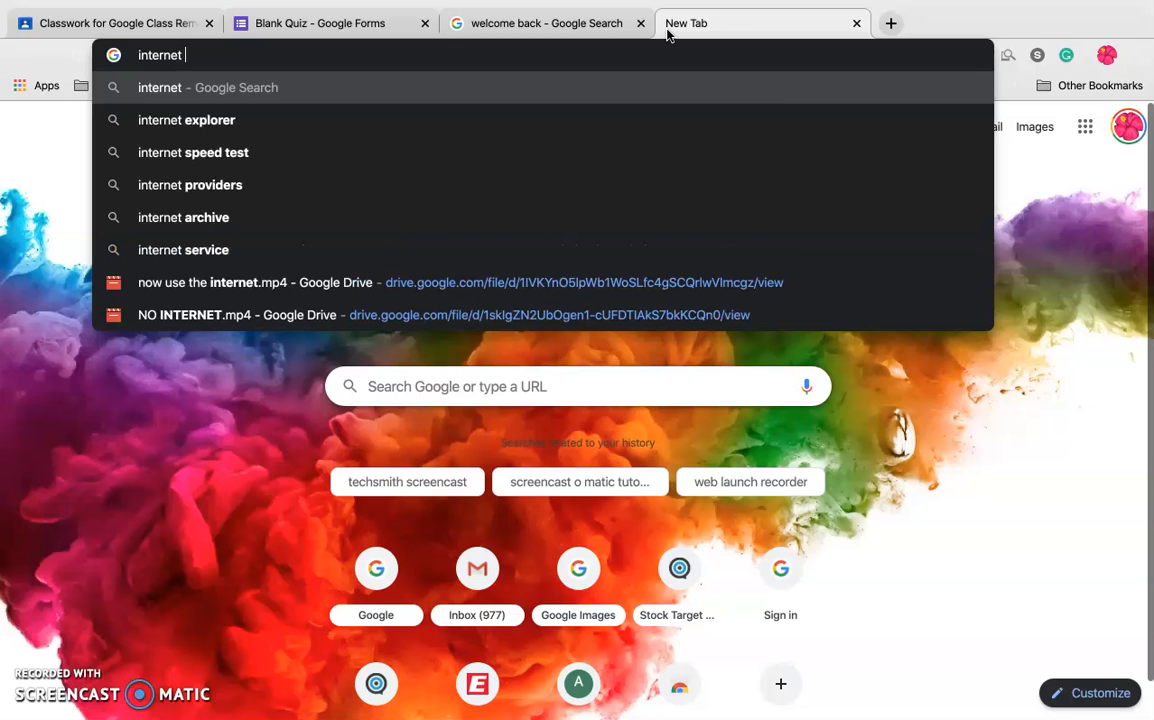
type("essential")
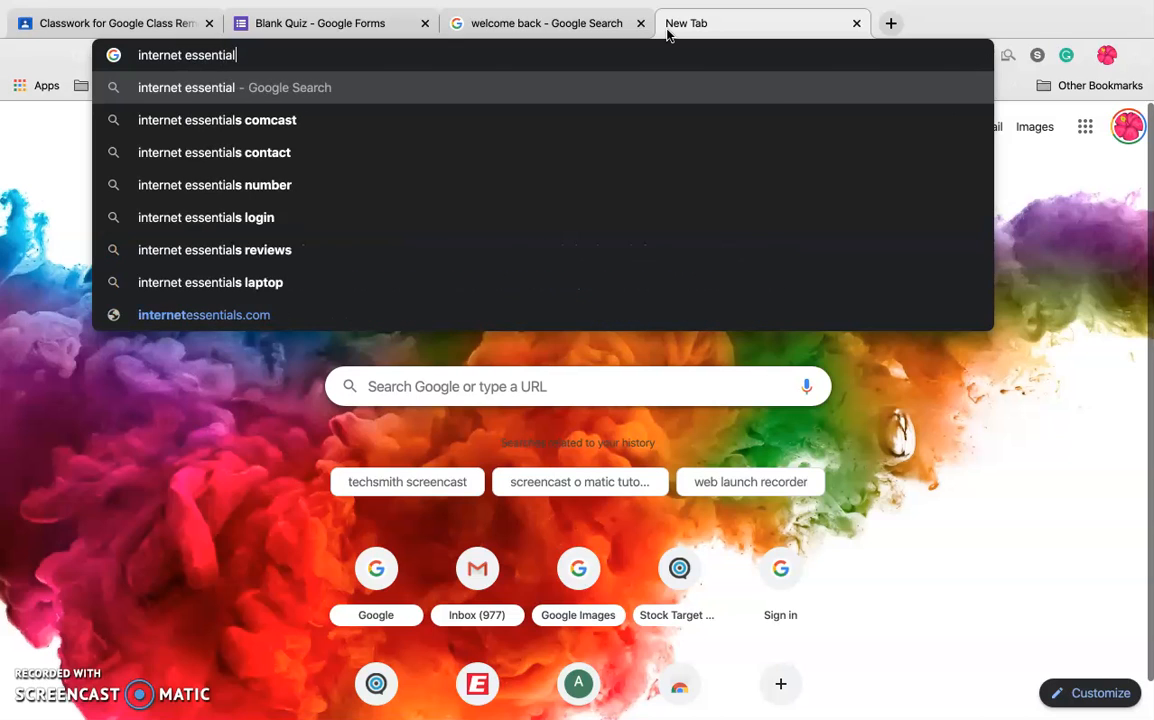
type("s")
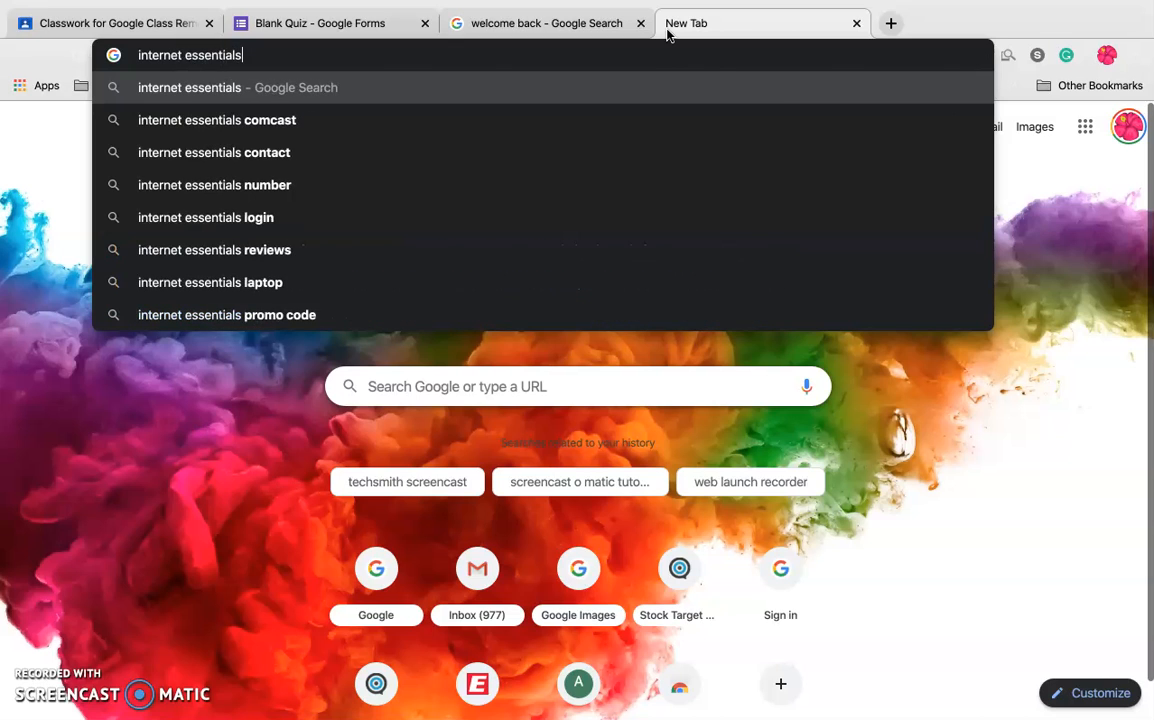
left_click(329, 122)
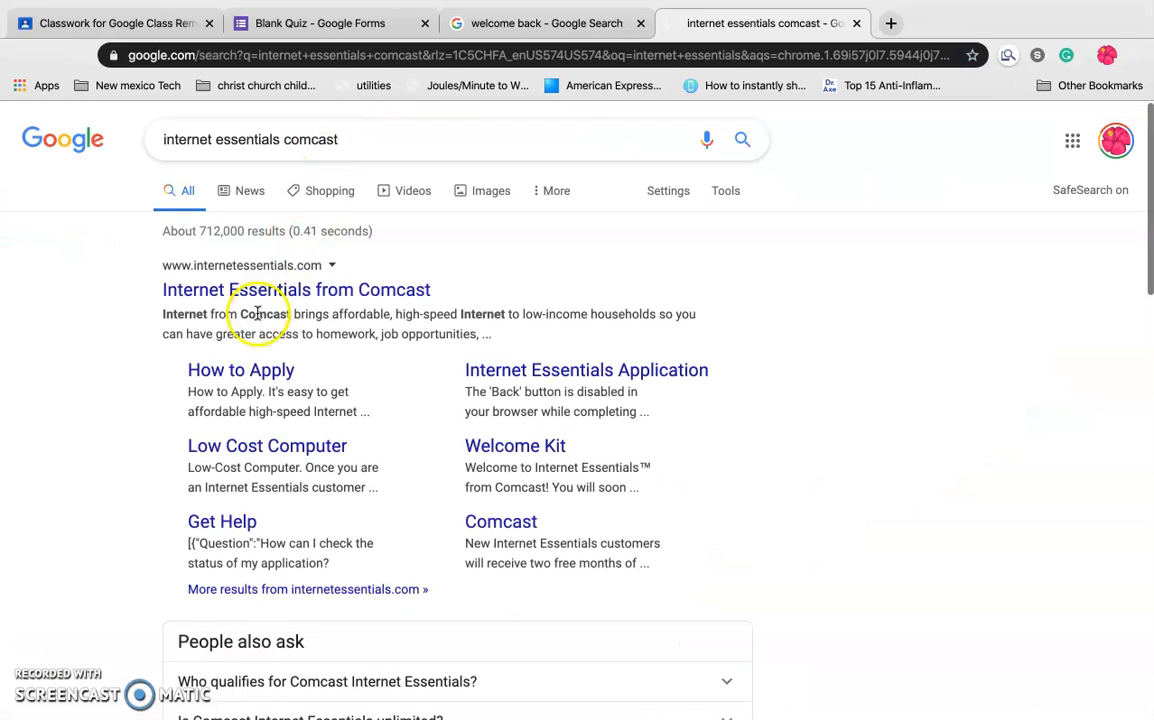
left_click(279, 292)
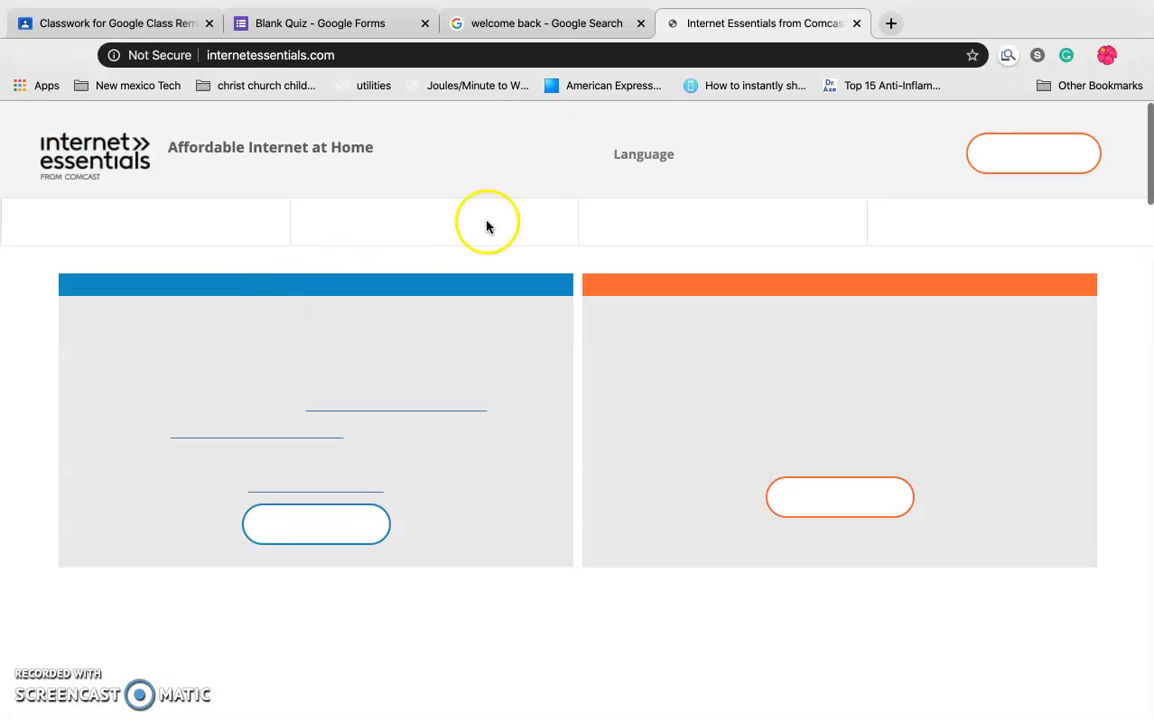
left_click(402, 58)
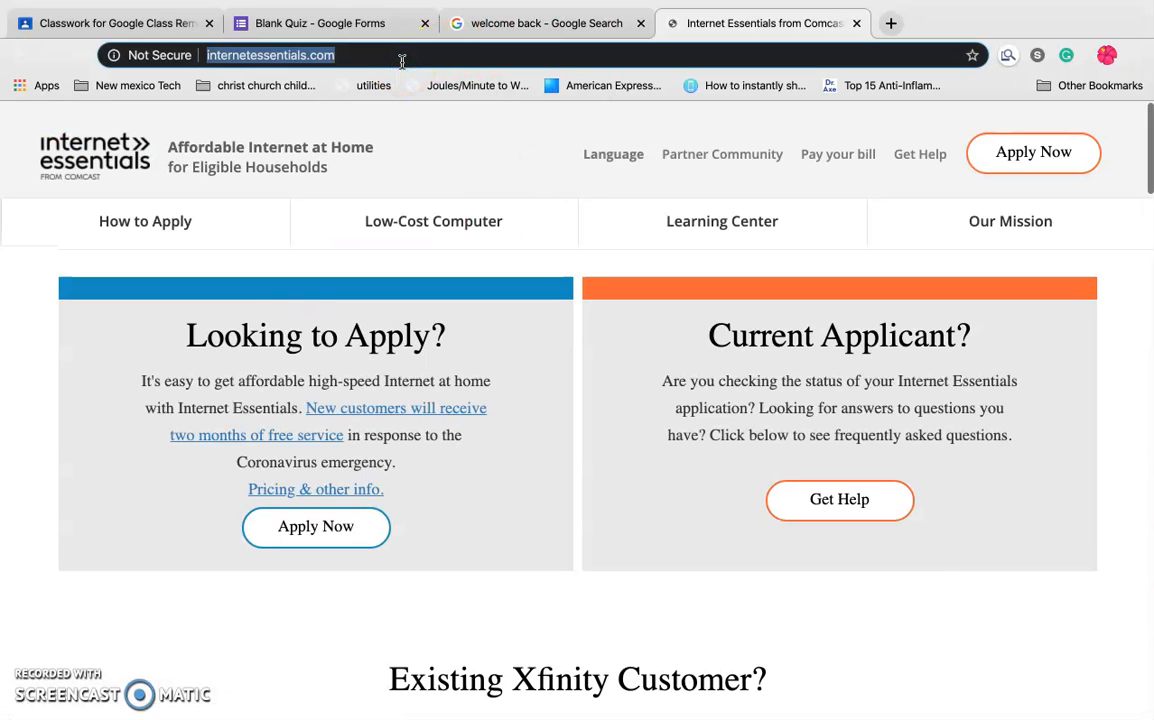
left_click(857, 24)
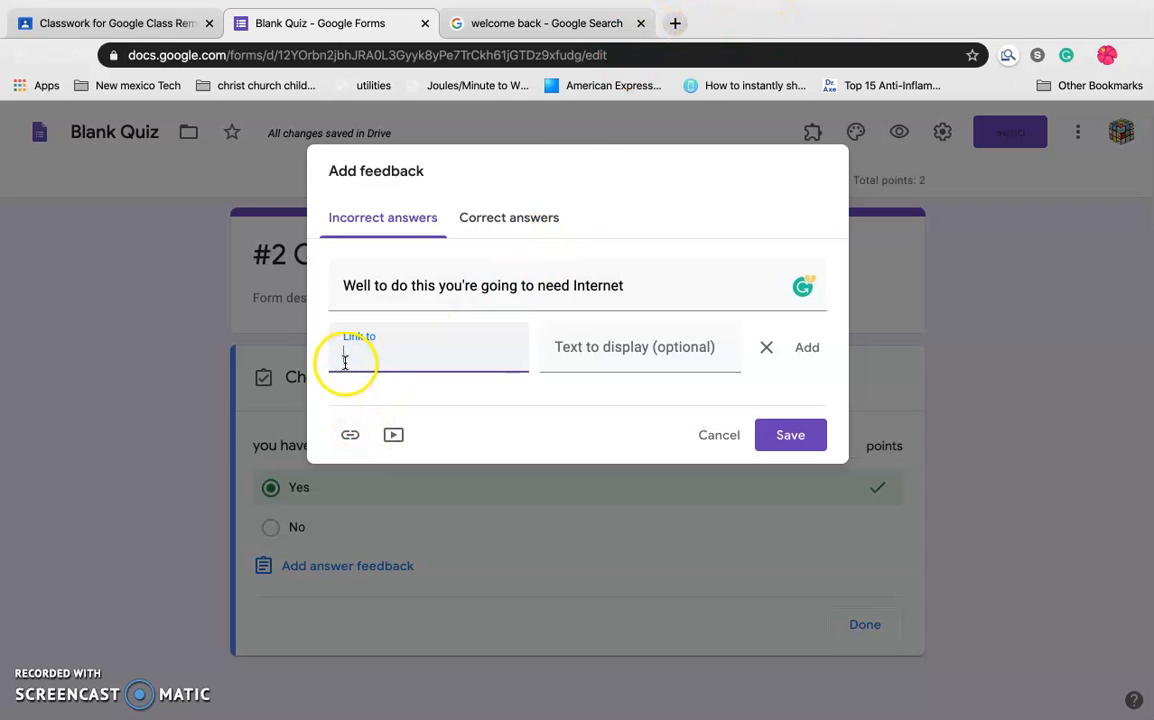
Step: Add the copied internetessentials.com link to the feedback with the display text "Free (Less expensive) Internet"
key("super+v")
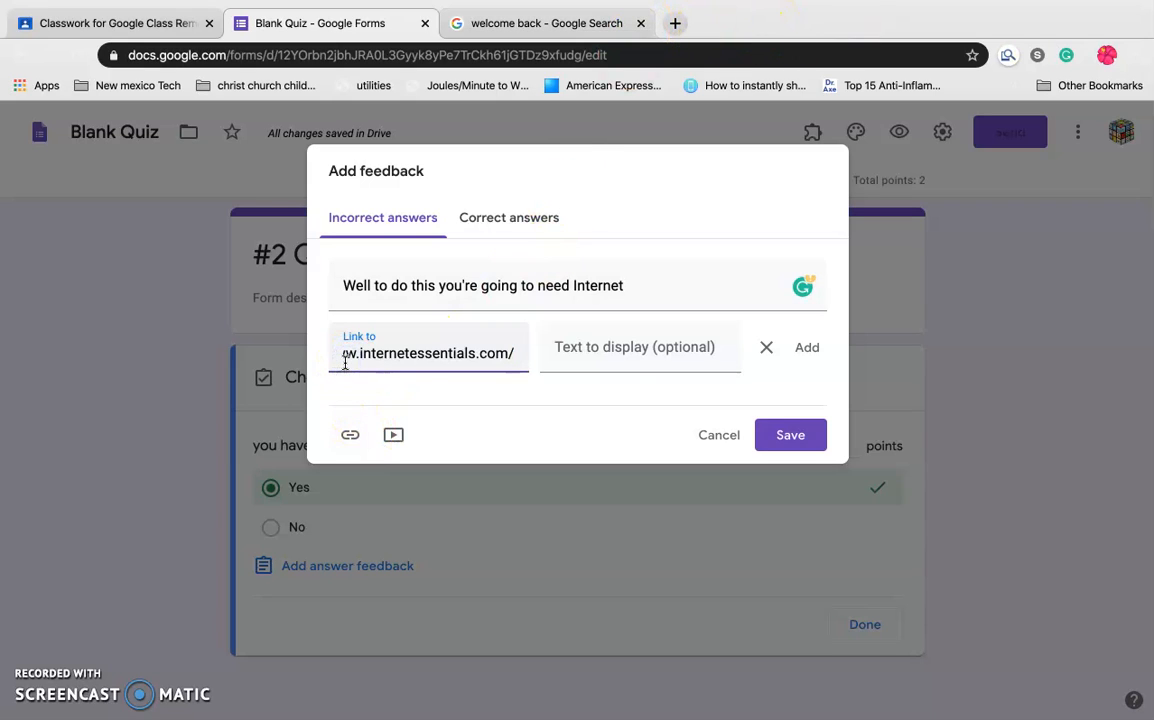
left_click(607, 353)
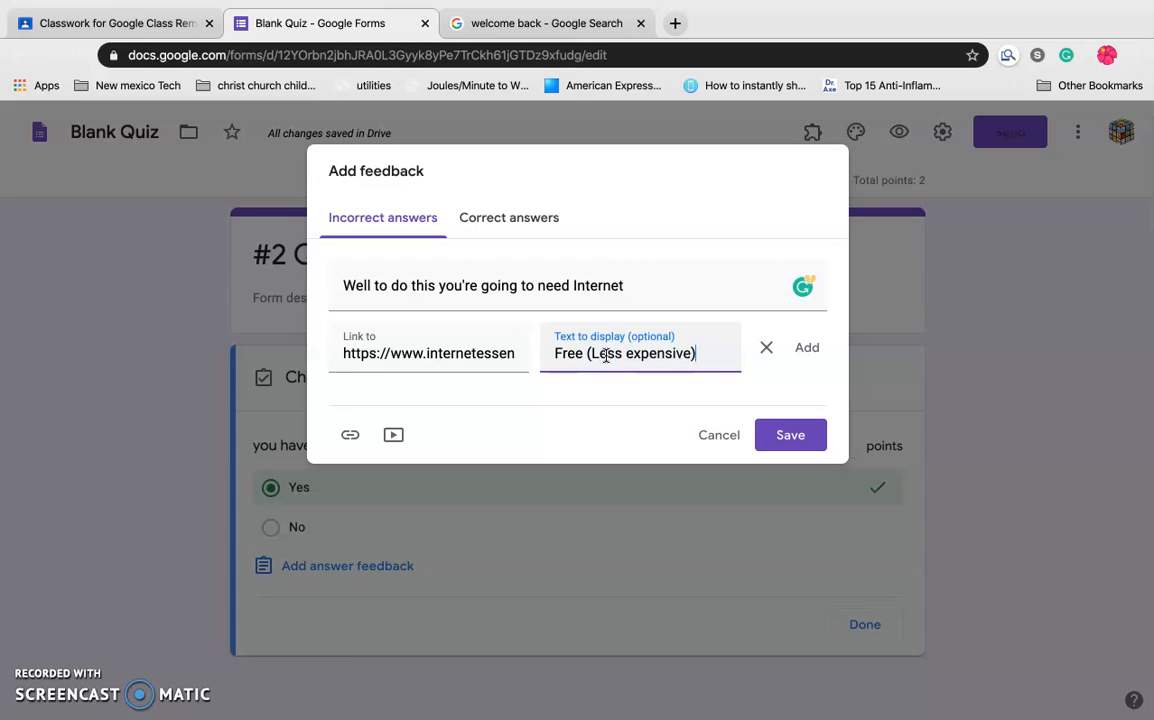
type("ernet")
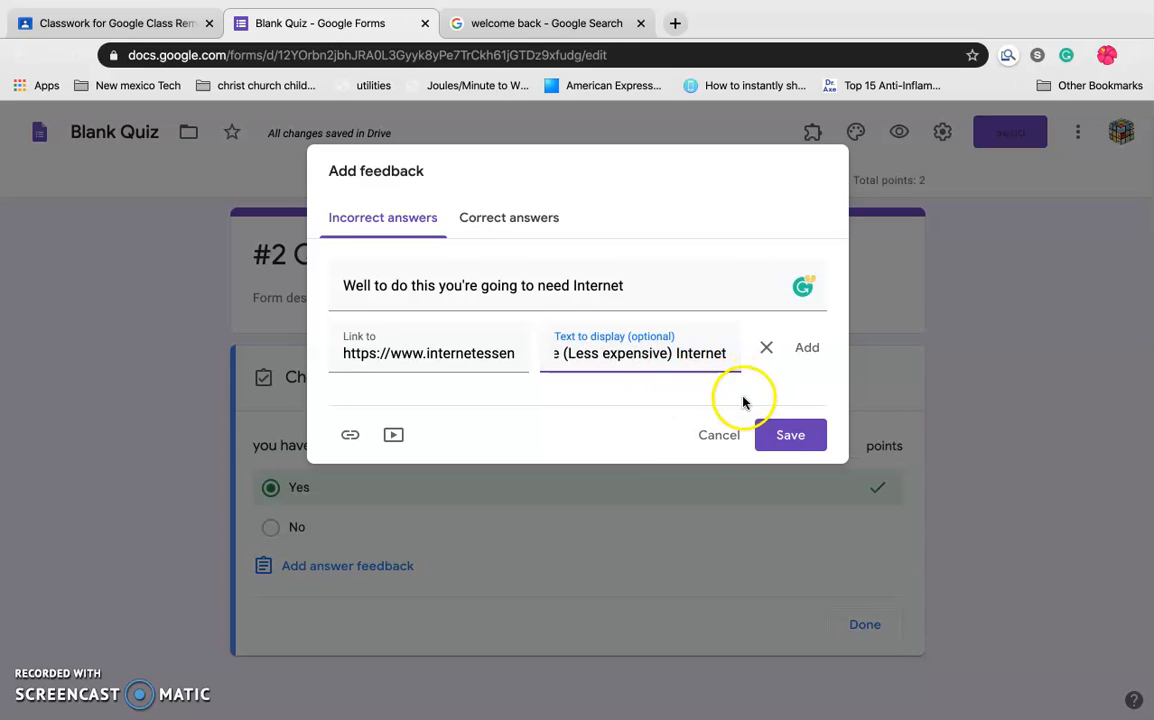
left_click(809, 345)
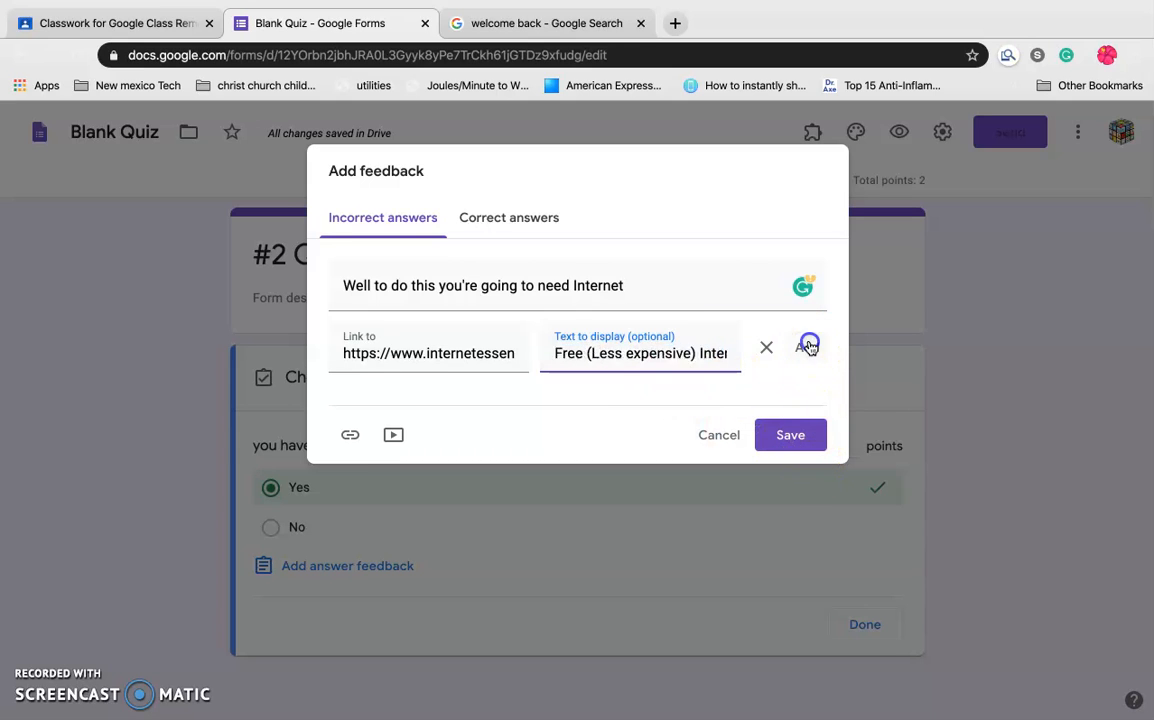
Step: Save the incorrect-answer feedback with its link and finish editing the question's answer key
left_click(790, 405)
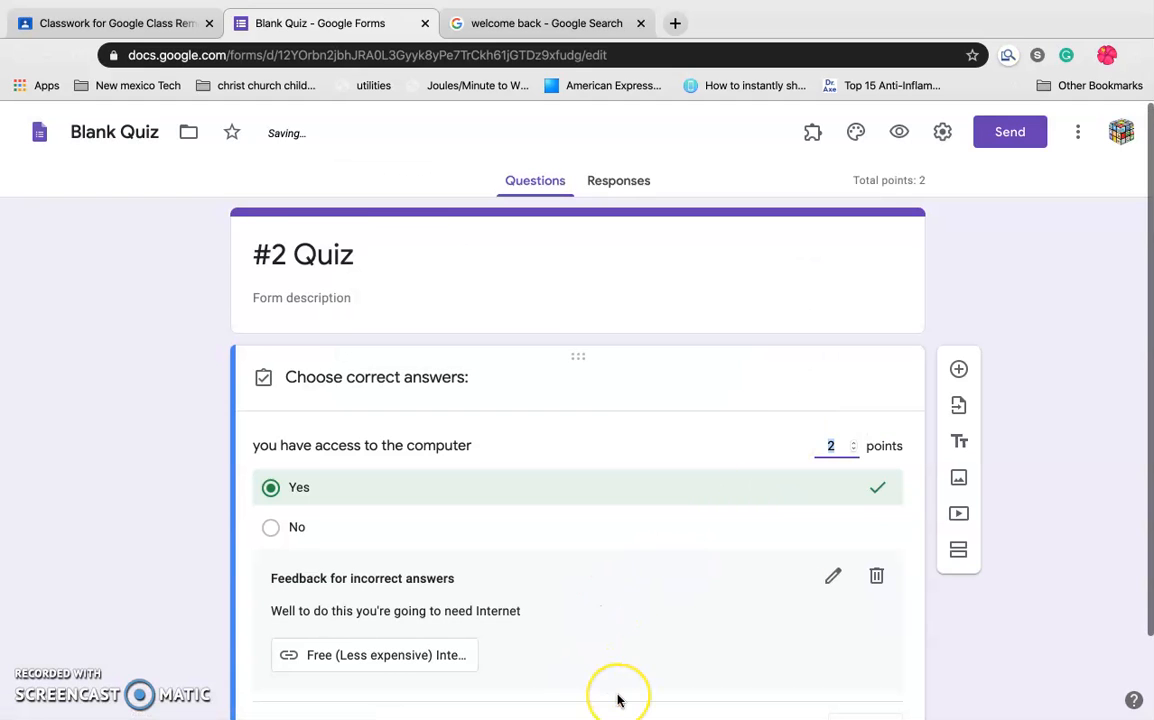
scroll(618, 695, "down", 2)
scroll(617, 700, "up", 1)
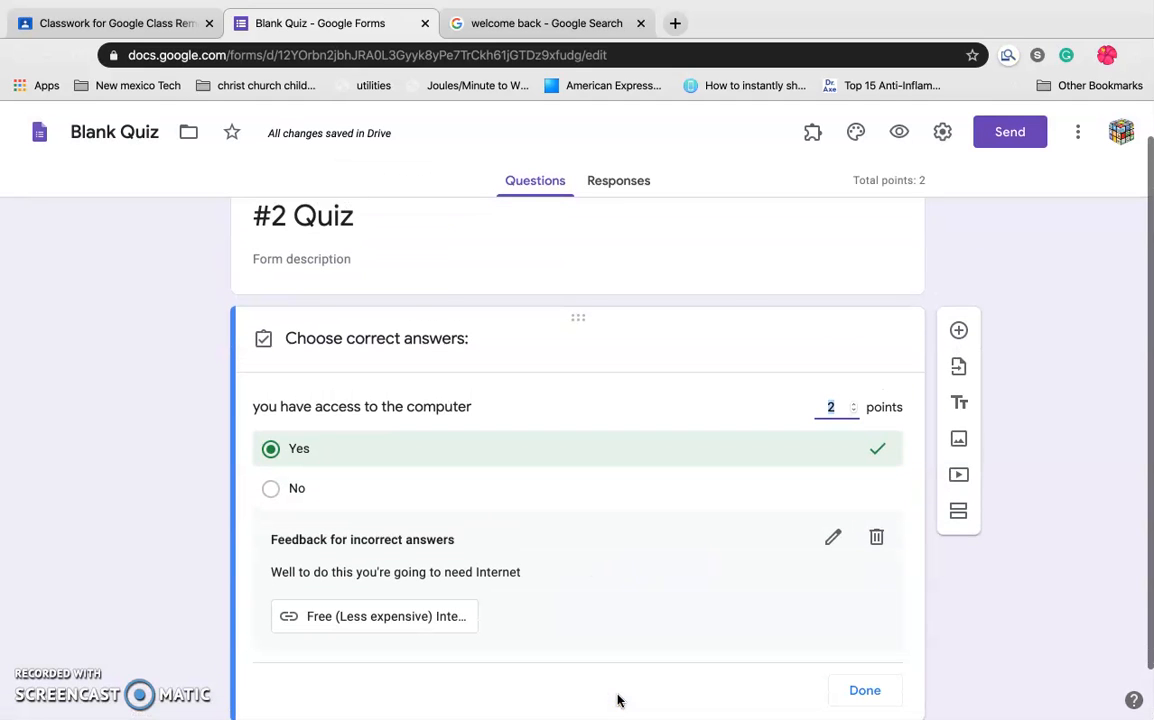
left_click(258, 407)
scroll(677, 598, "down", 1)
left_click(848, 636)
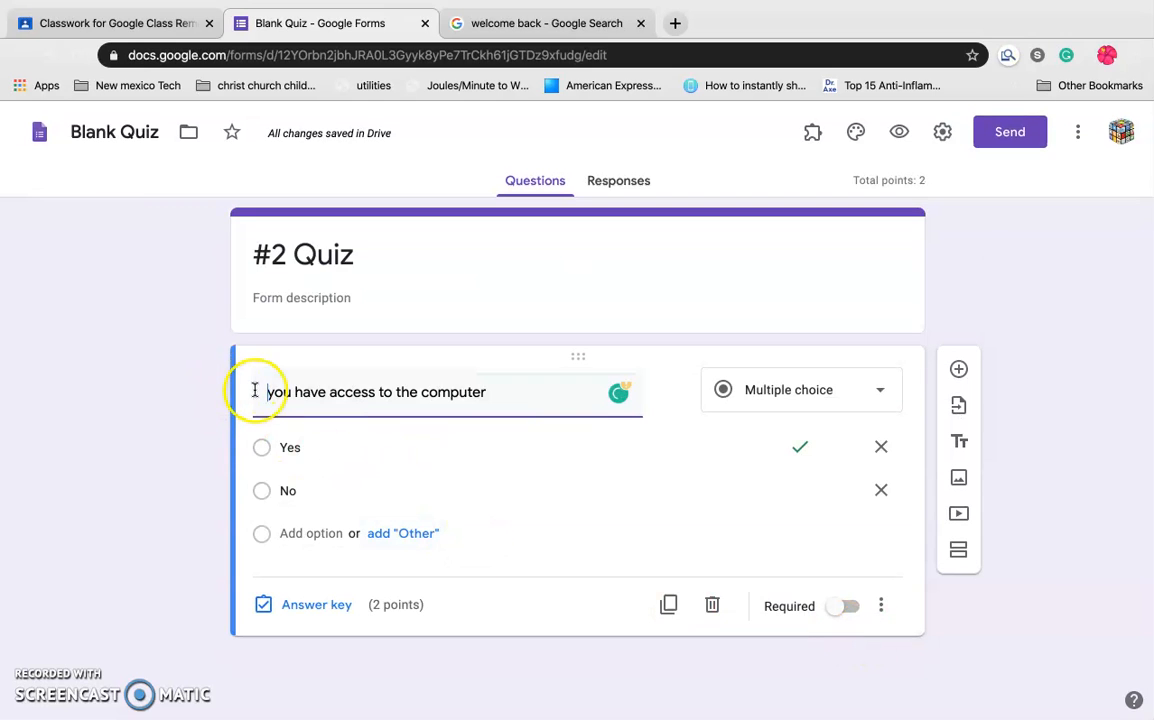
Step: Correct the question to read "Do you have access to the computer?" and make it required
type("Do")
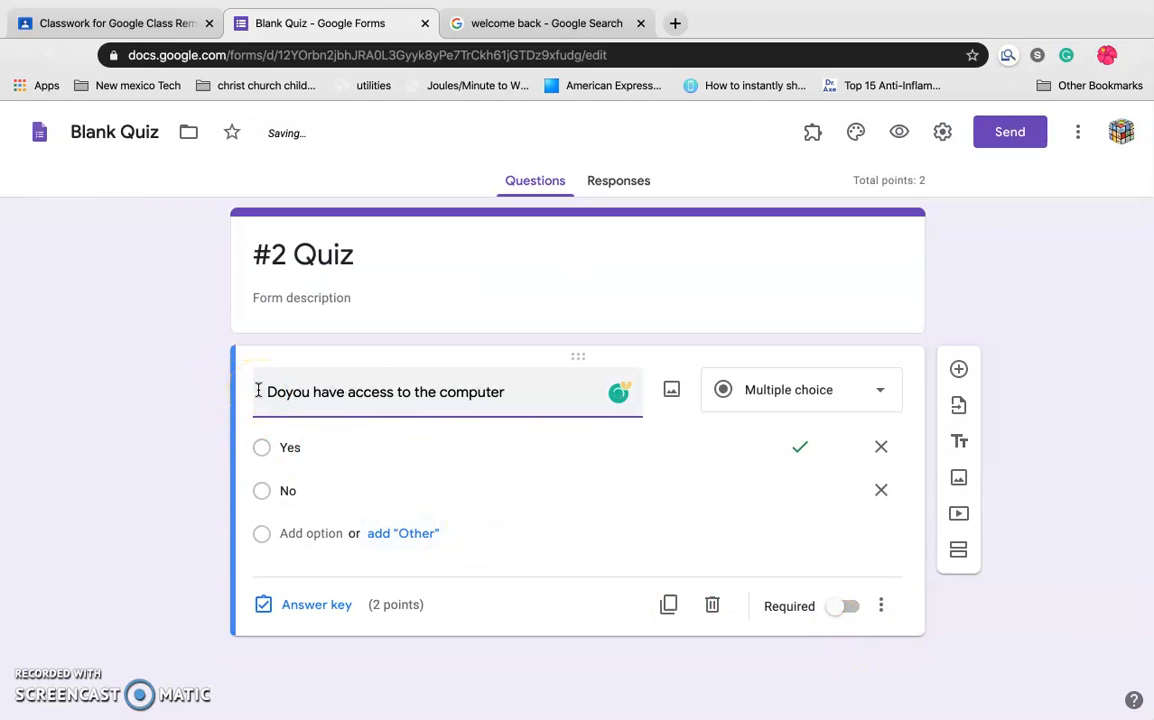
left_click(533, 393)
type("?")
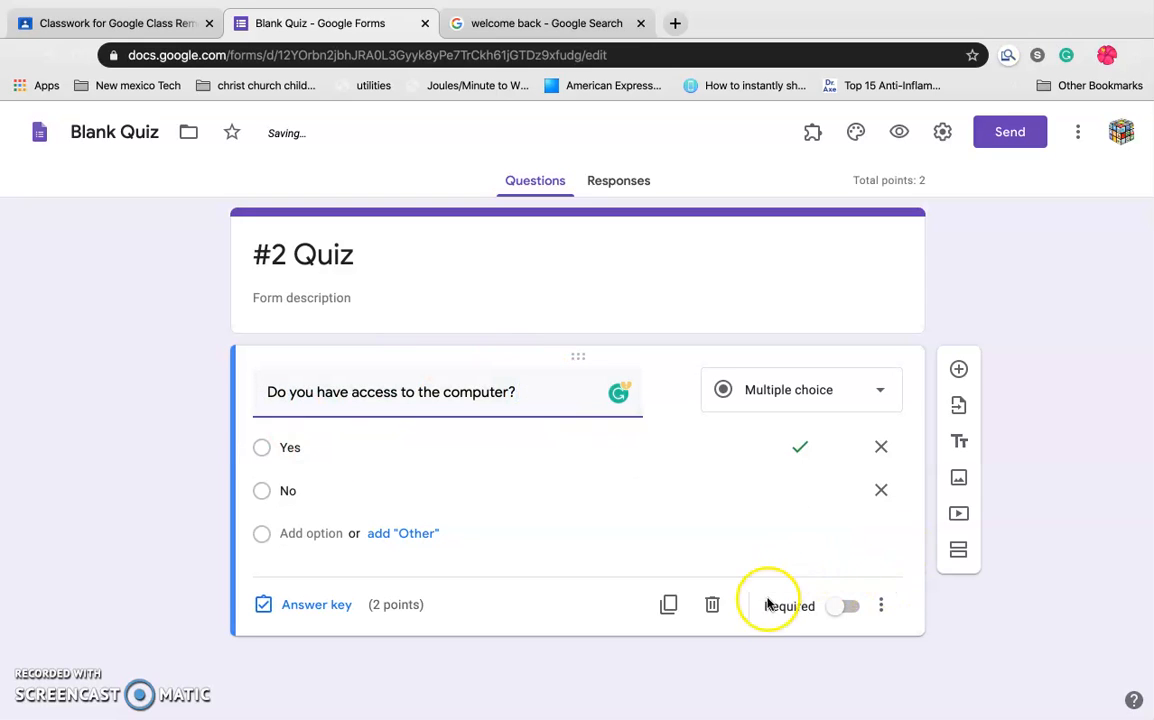
left_click(849, 608)
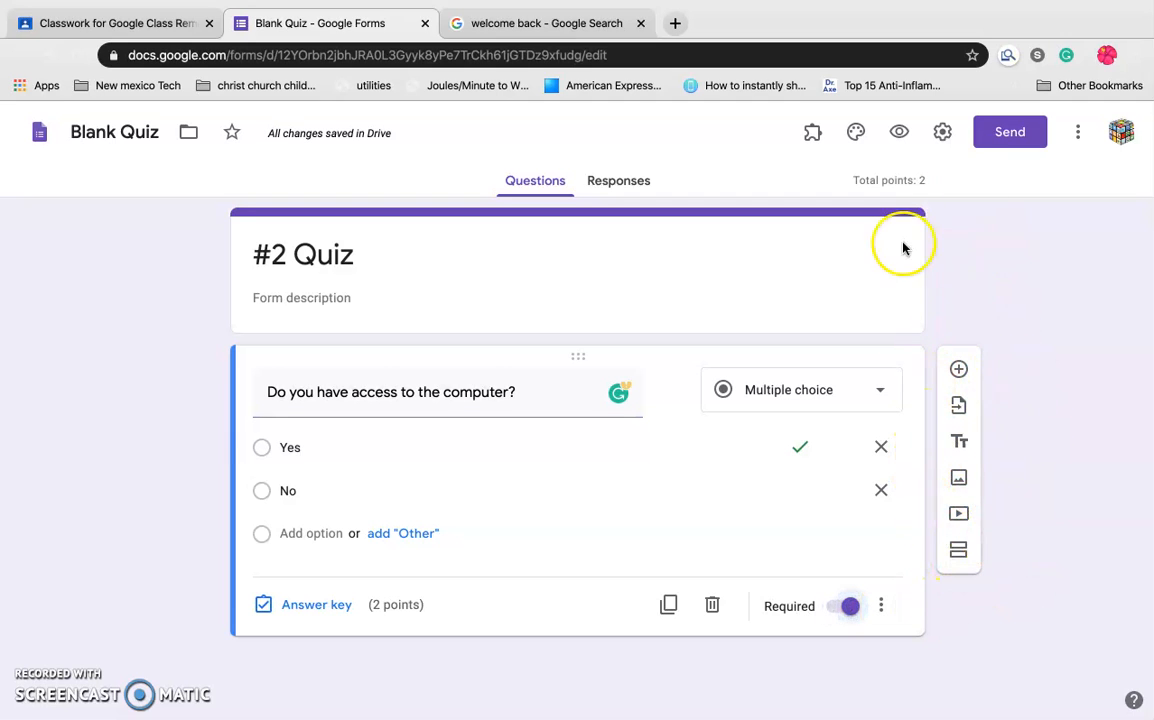
Step: Rename the quiz form as "Fake GC training"
left_click(119, 130)
key("super+a")
type("Fake Goog")
type("l eT")
type("e")
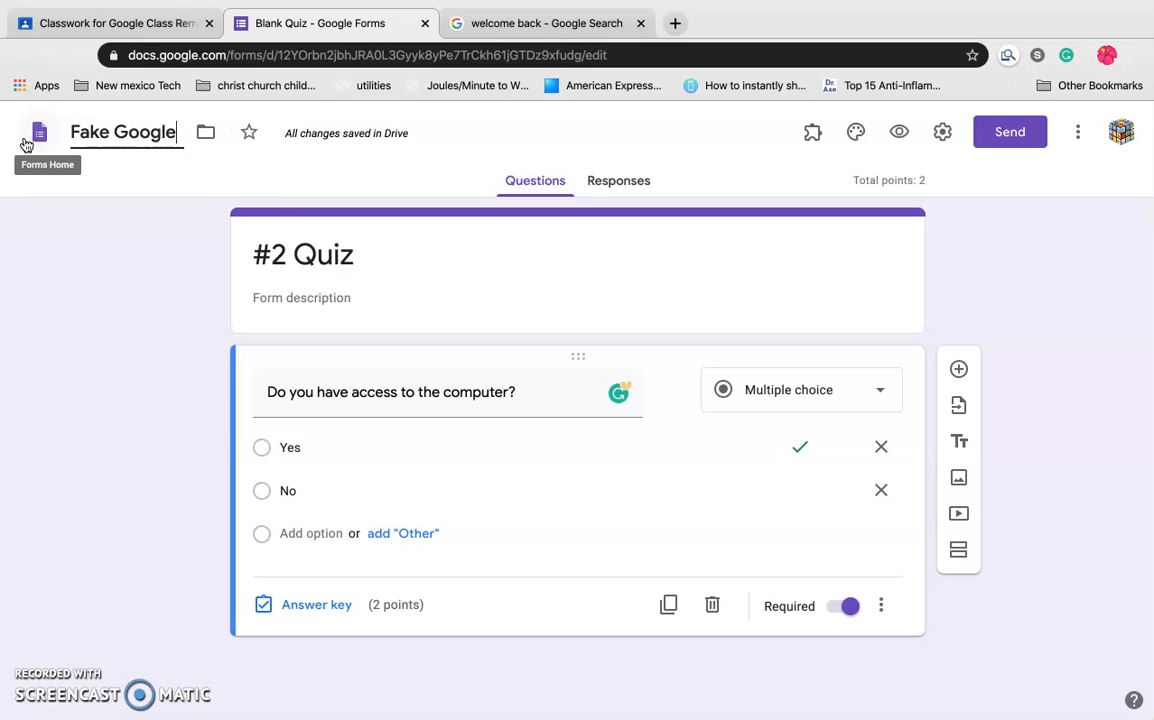
type(" C")
key("BackSpace")
key("BackSpace")
key("BackSpace")
key("BackSpace")
key("BackSpace")
key("BackSpace")
key("BackSpace")
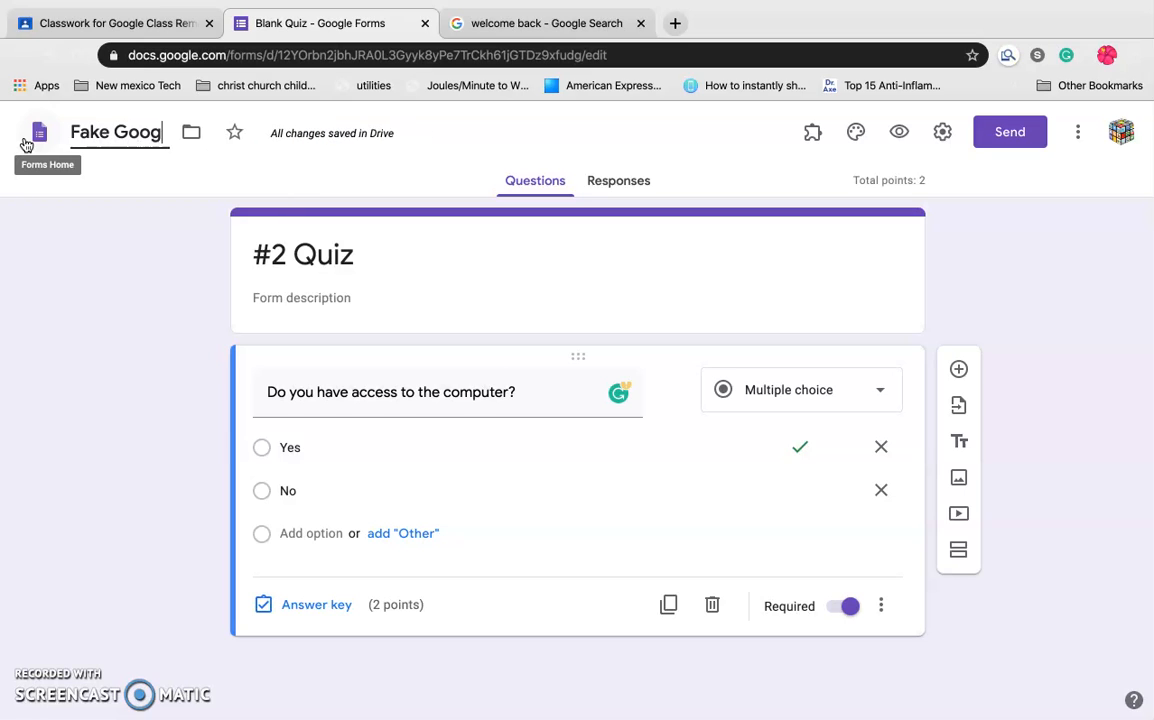
type("C training")
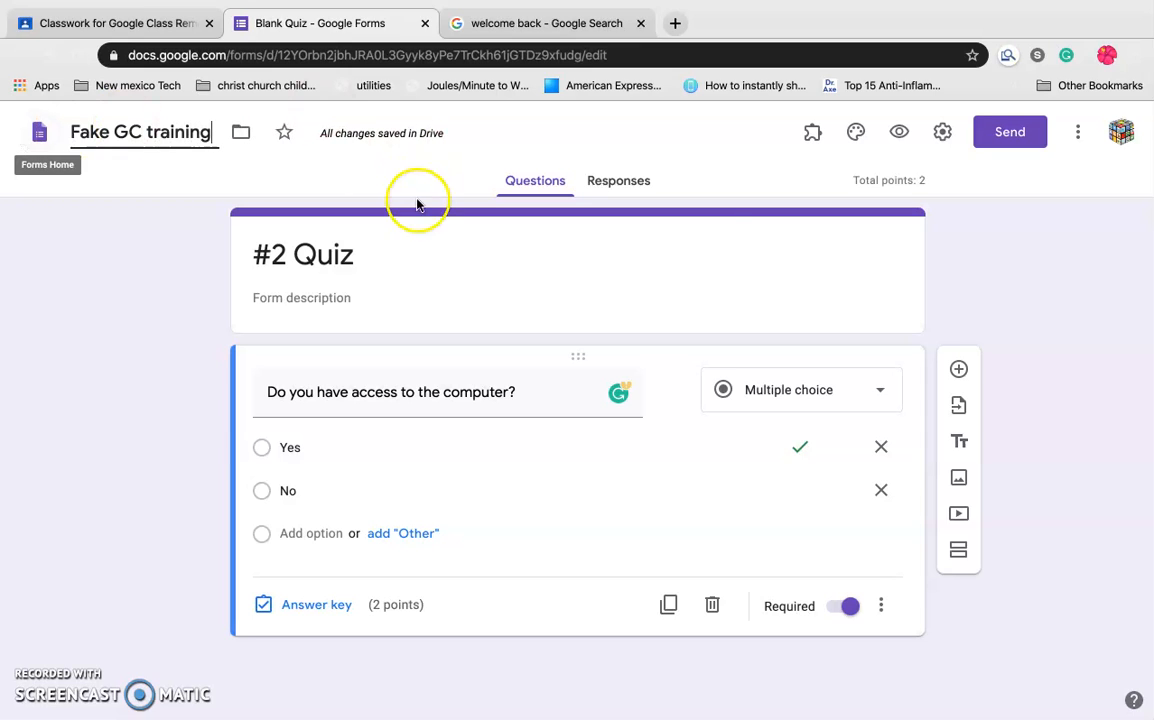
left_click(1050, 300)
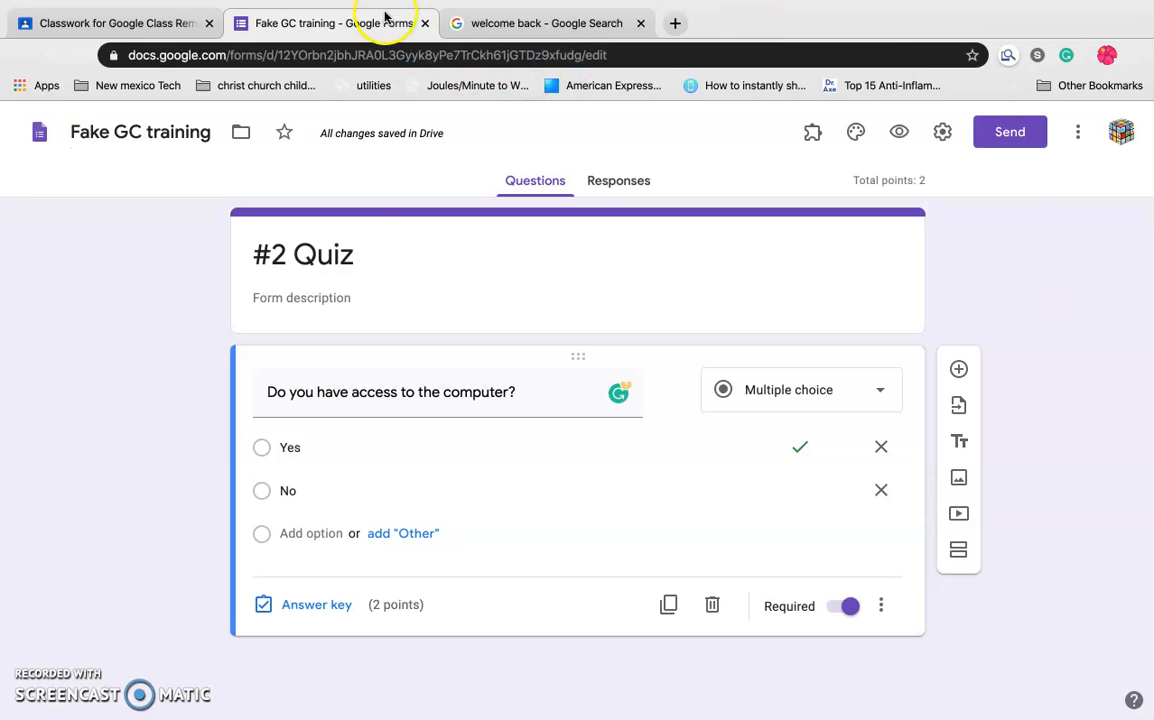
Step: Close the quiz form and the welcome back image search, and assign #2 Quiz to all students
left_click(425, 23)
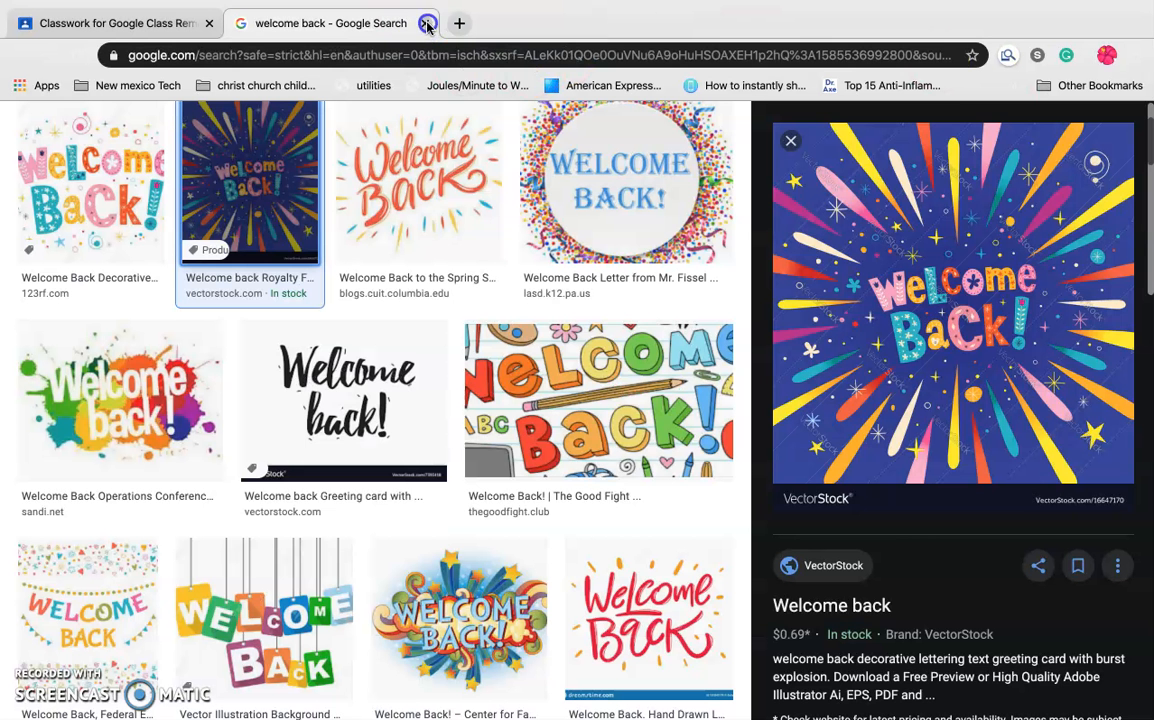
left_click(427, 23)
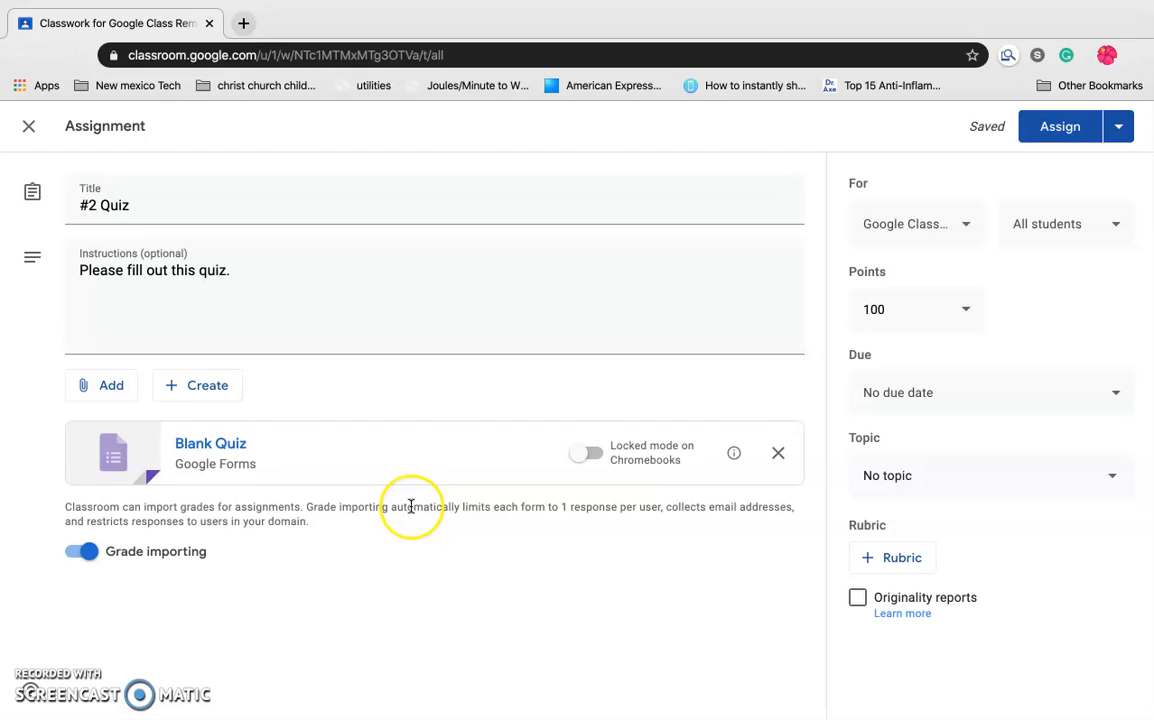
left_click(1055, 128)
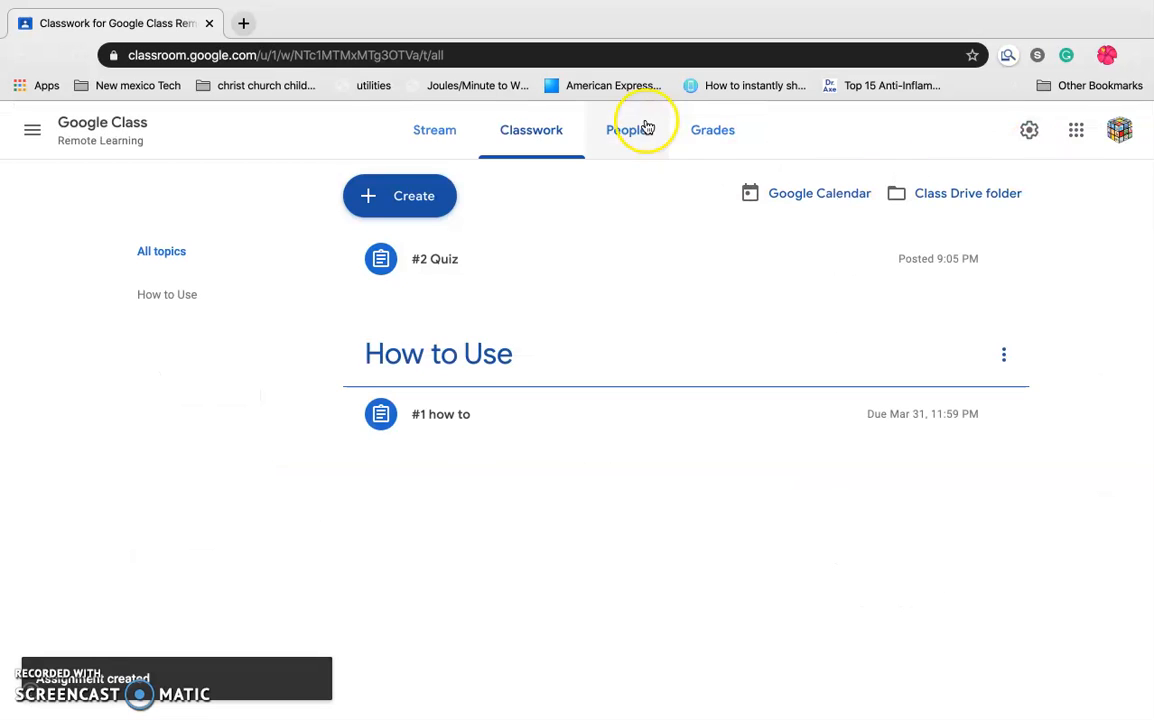
Step: Highlight the class code among the class's people, and show the option for joining a class from the class list
left_click(622, 148)
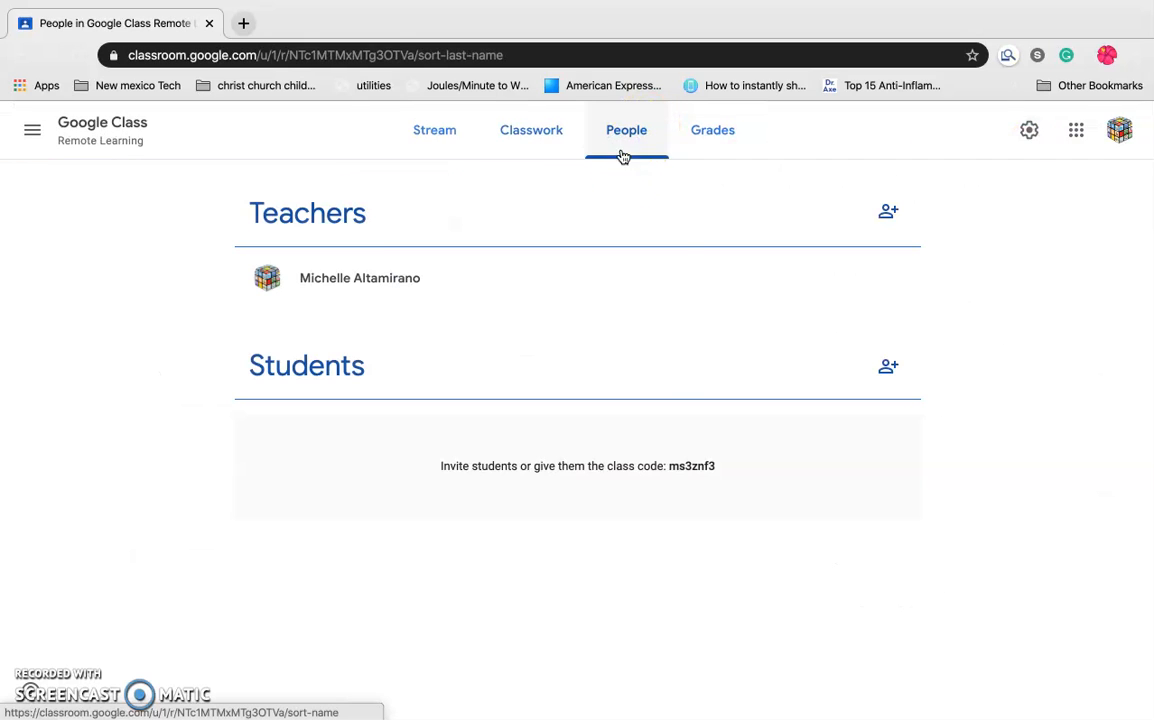
left_click(725, 467)
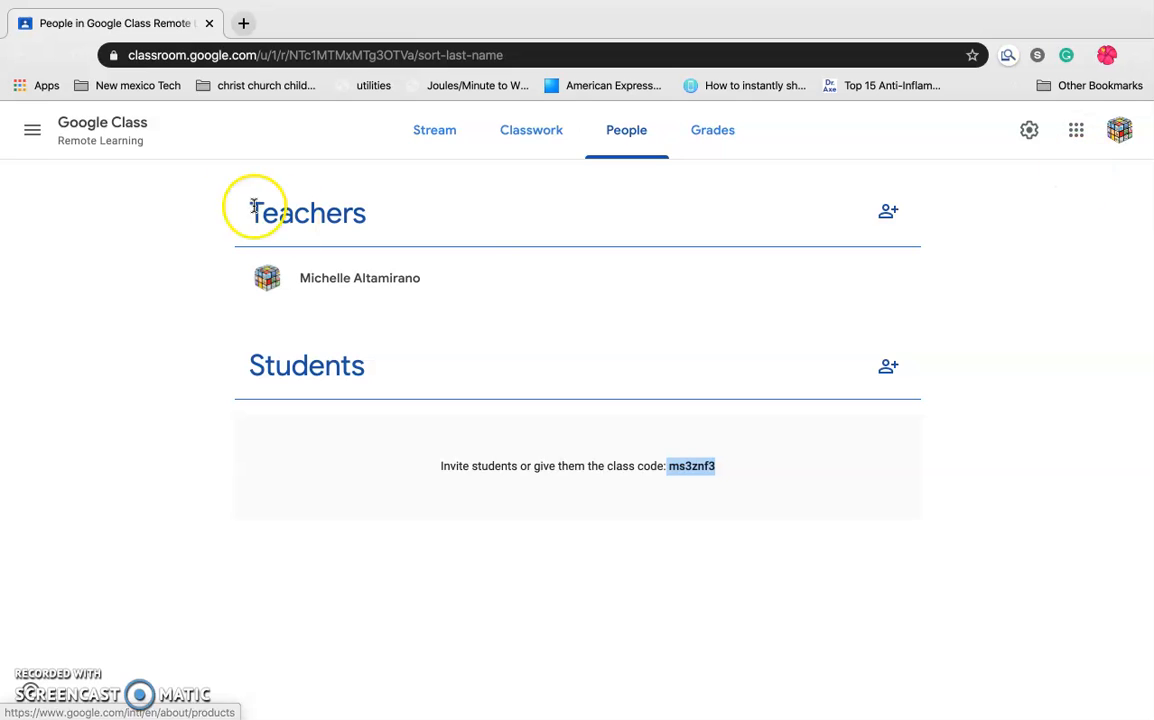
left_click(32, 131)
left_click(31, 131)
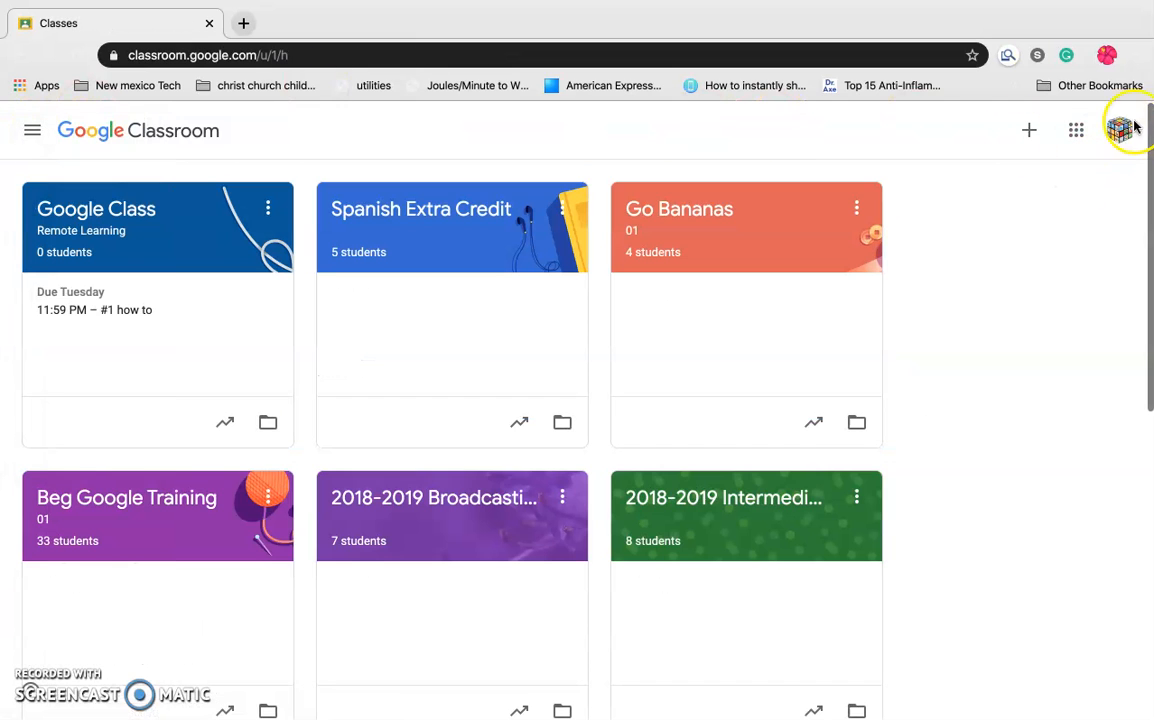
left_click(1029, 135)
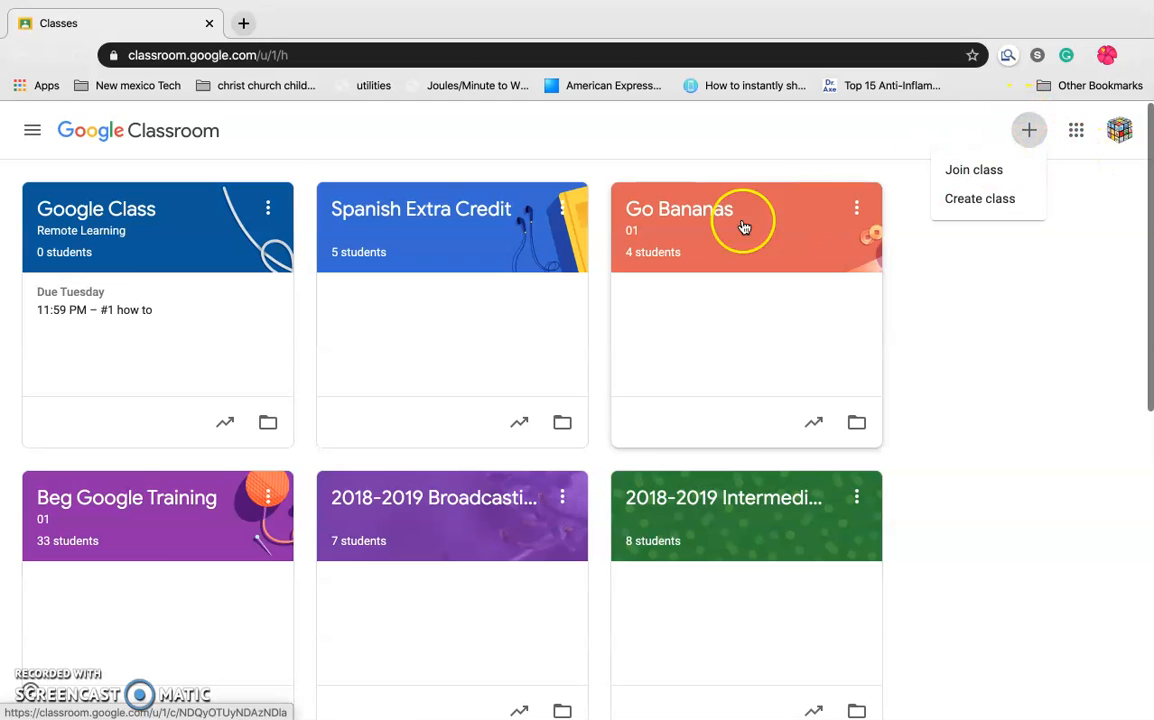
Step: Reopen the Google Class Remote Learning class, view its grades, and return to its stream
left_click(123, 215)
left_click(123, 215)
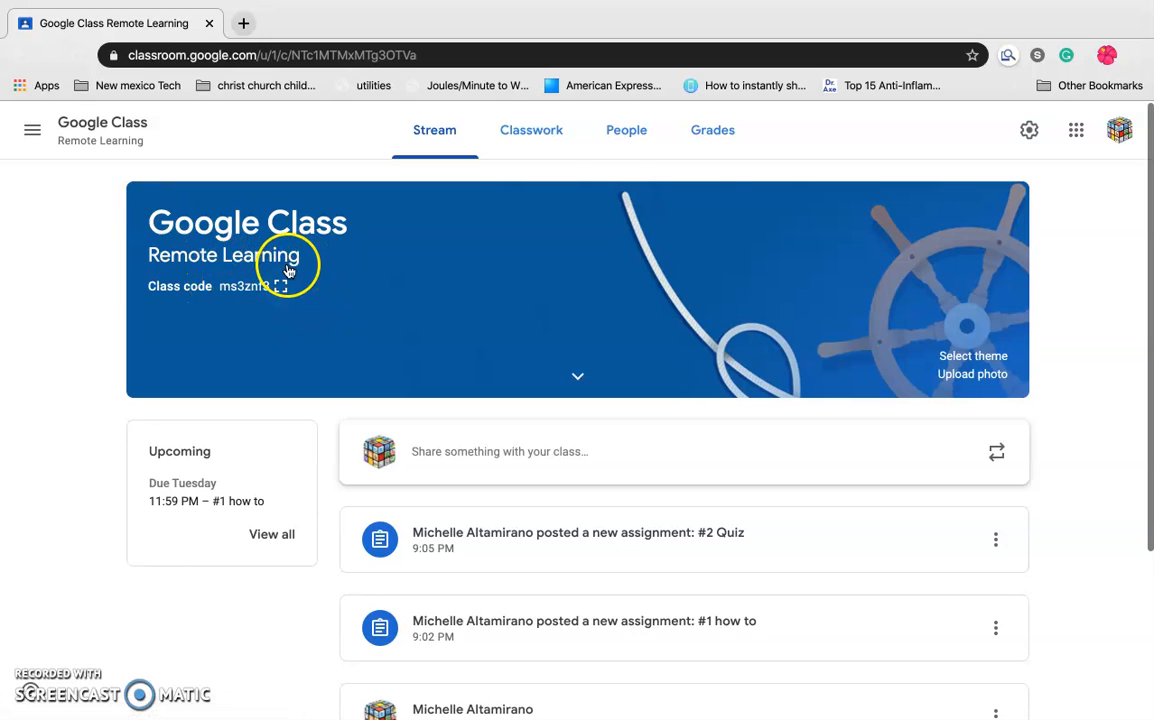
left_click(714, 131)
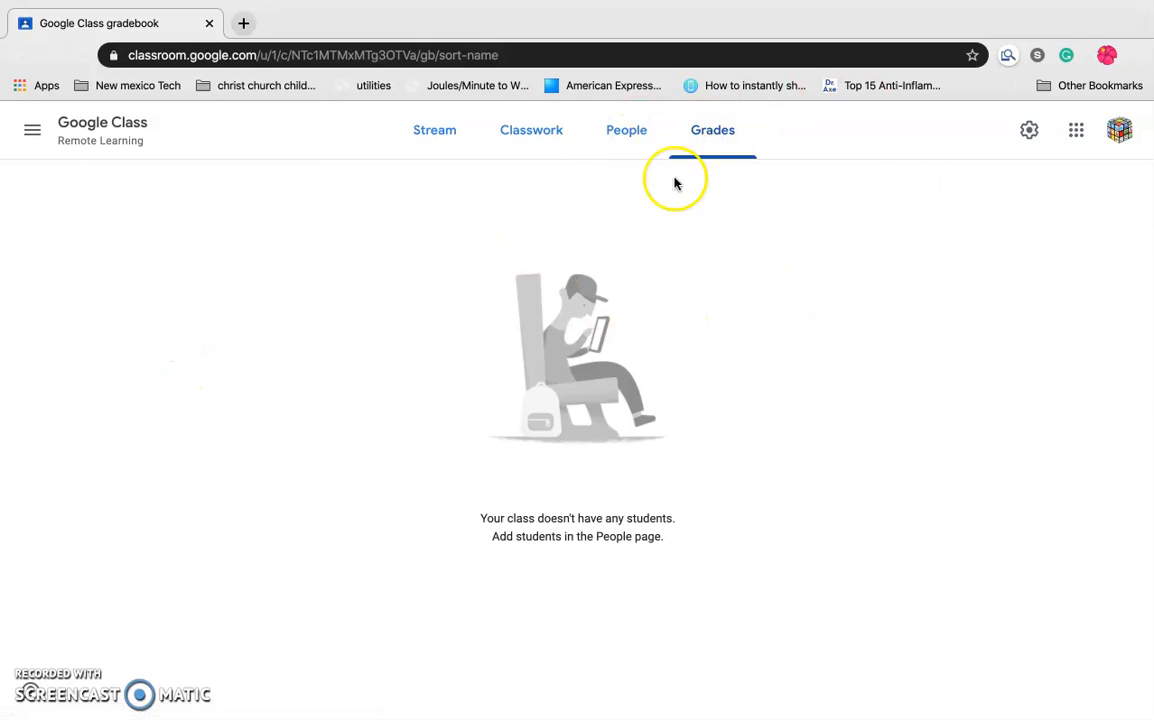
left_click(418, 133)
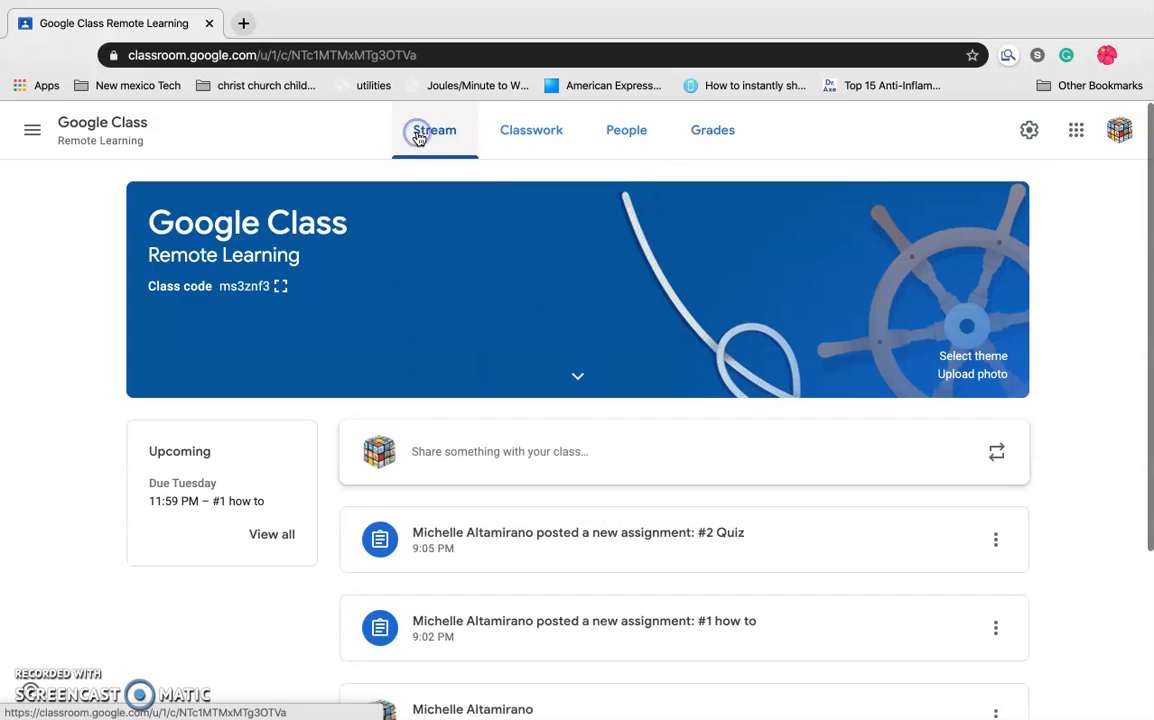
Step: Review the class details and general options in the class settings, and open the guardian summaries example
left_click(1029, 135)
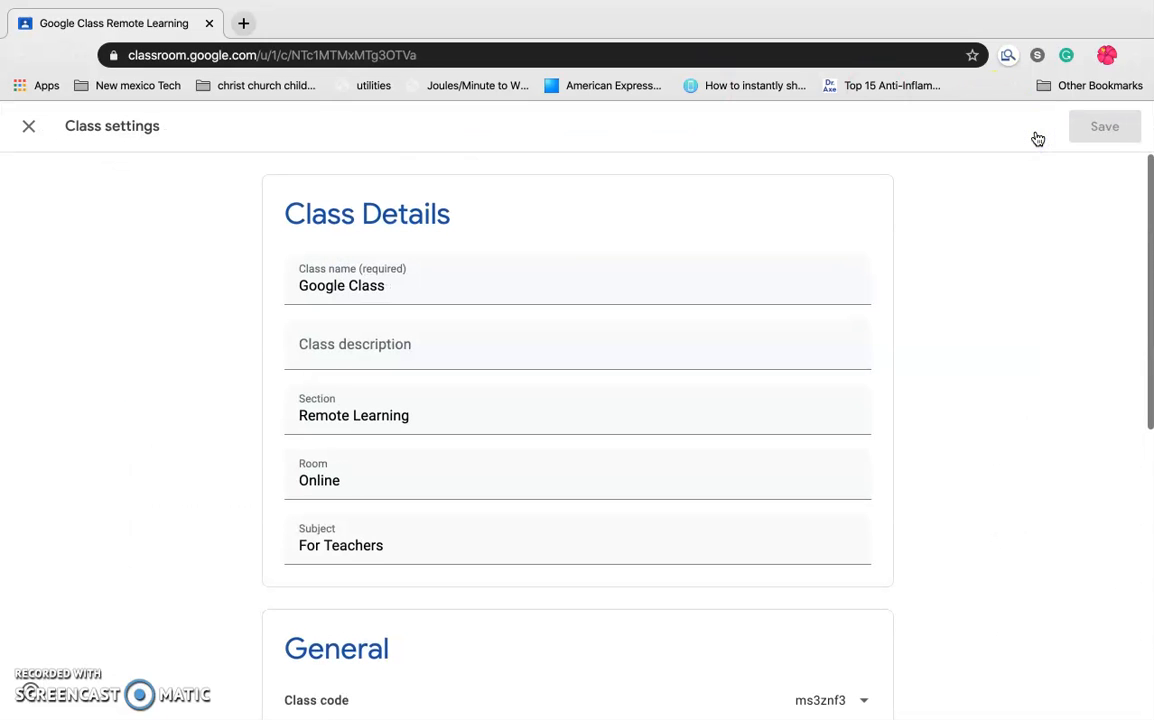
scroll(1020, 350, "down", 1)
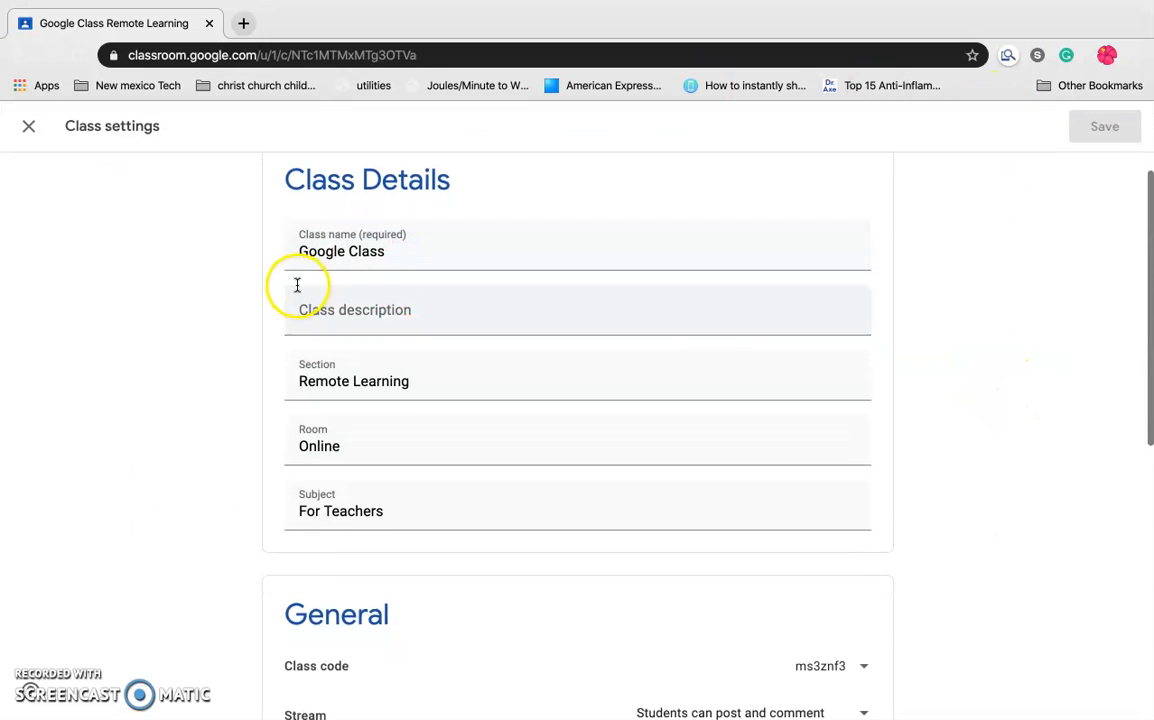
scroll(543, 520, "down", 5)
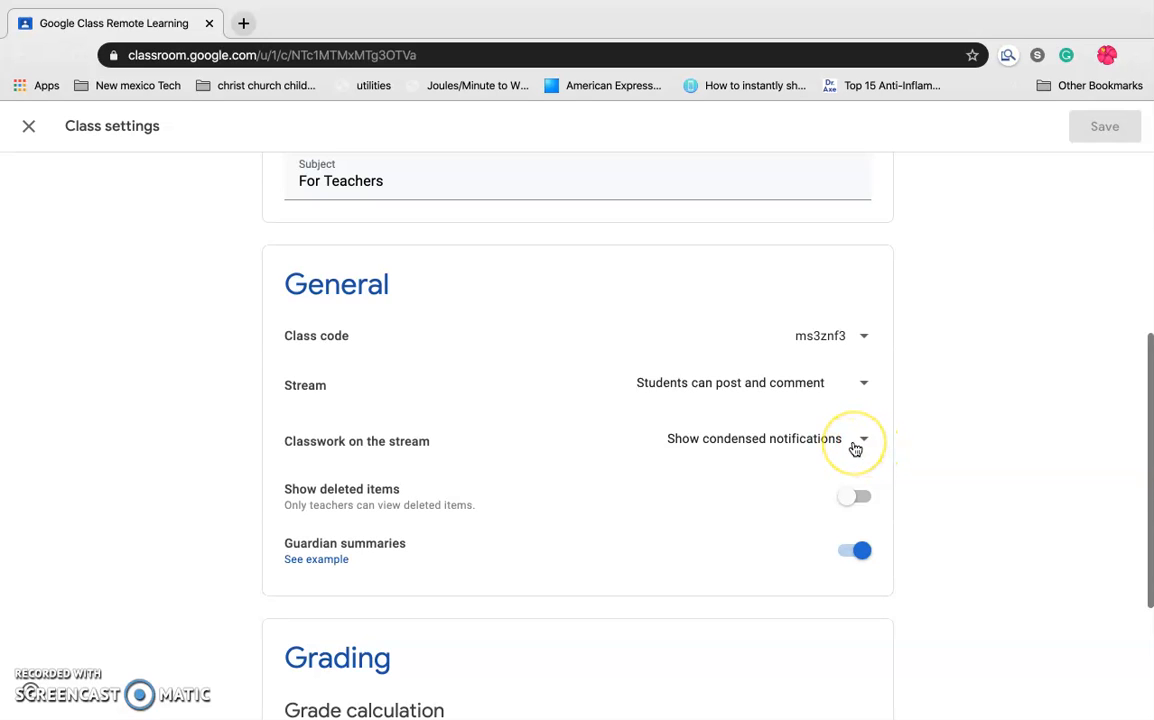
left_click(866, 502)
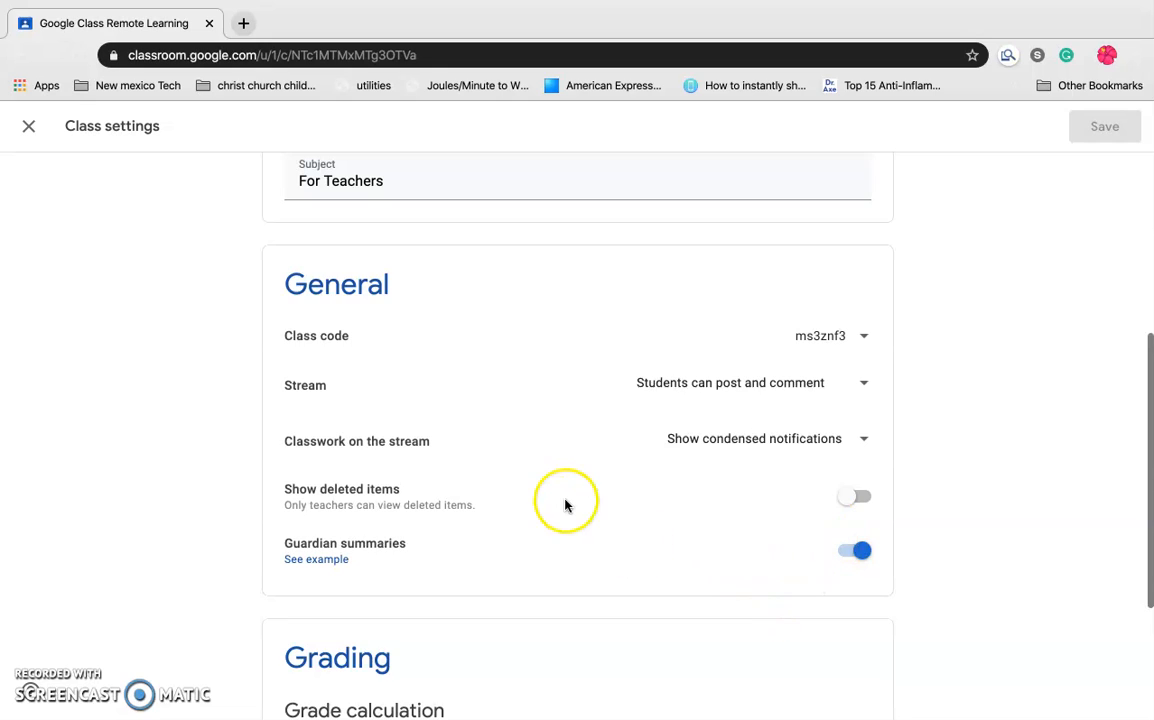
scroll(565, 505, "down", 2)
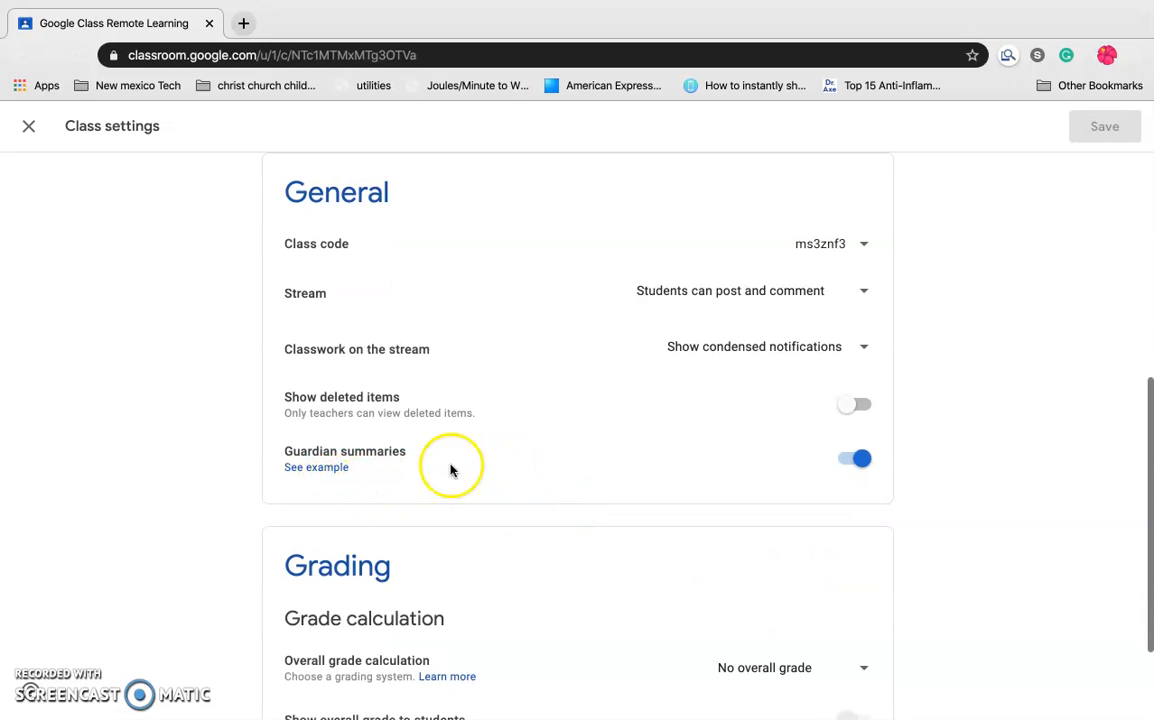
left_click(322, 468)
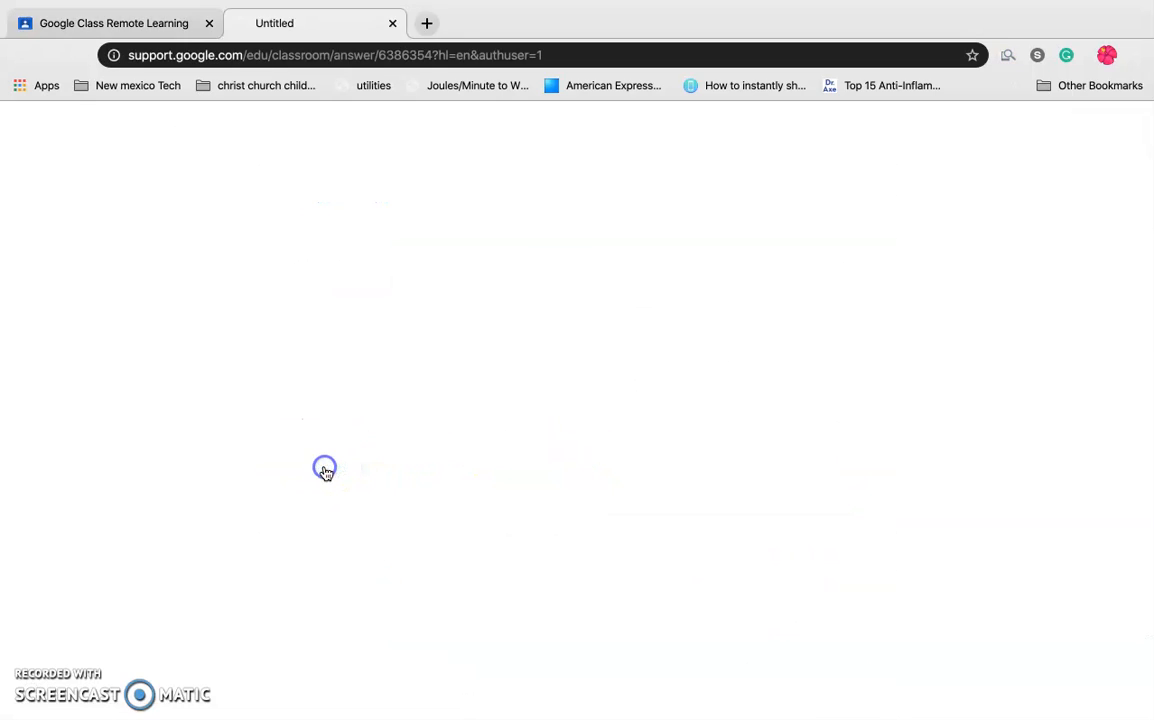